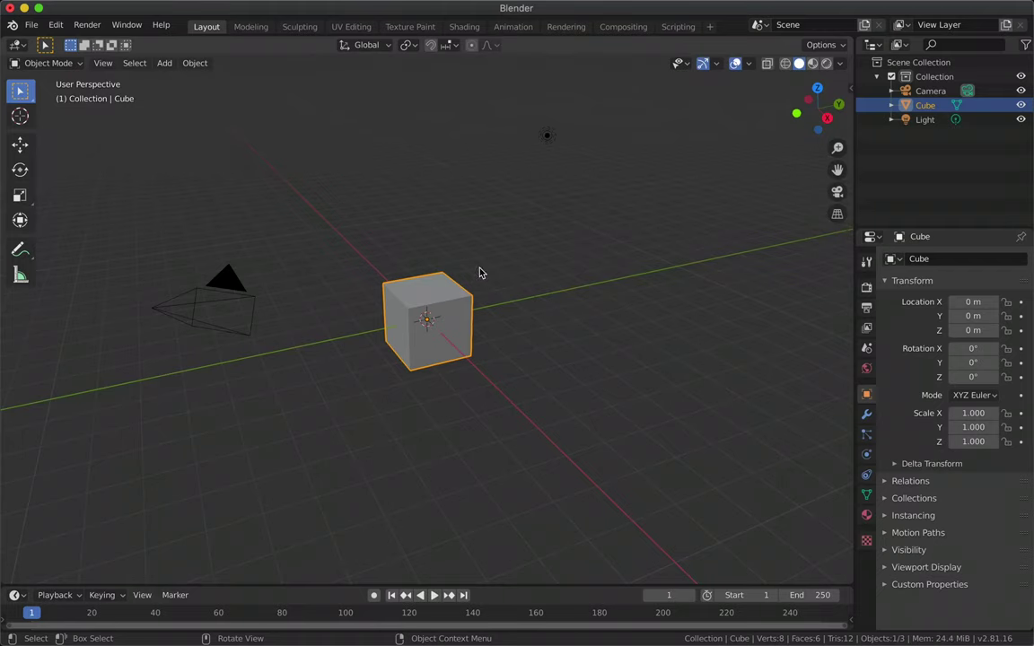
# Cancel the OBJ import and open Second-Coronavirus.blend from recent files, saving the untitled scene.
pyautogui.click(31, 25)
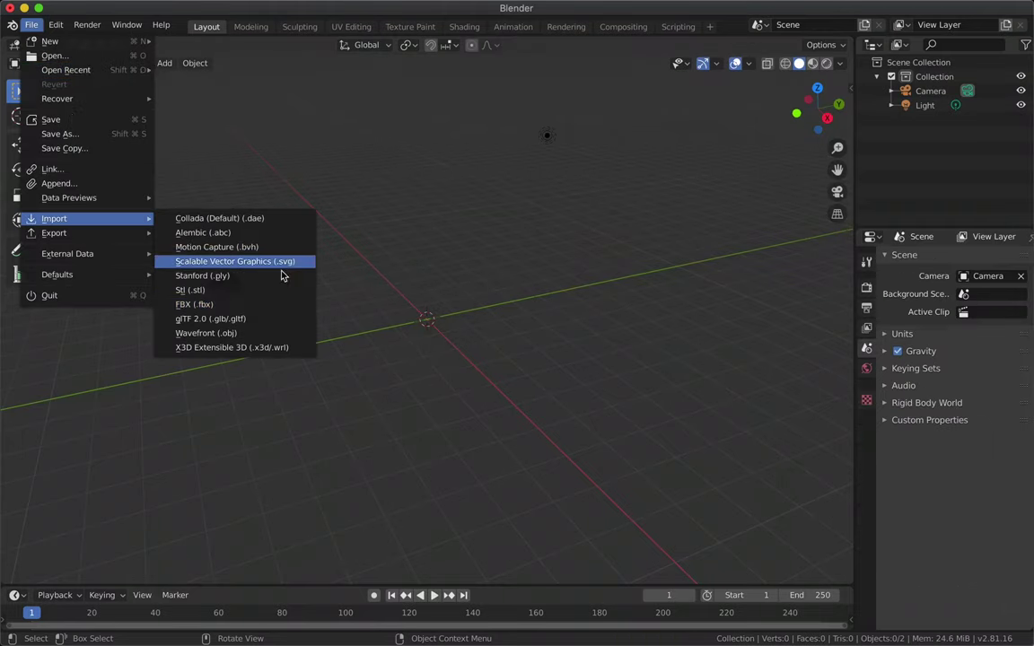
pyautogui.click(243, 260)
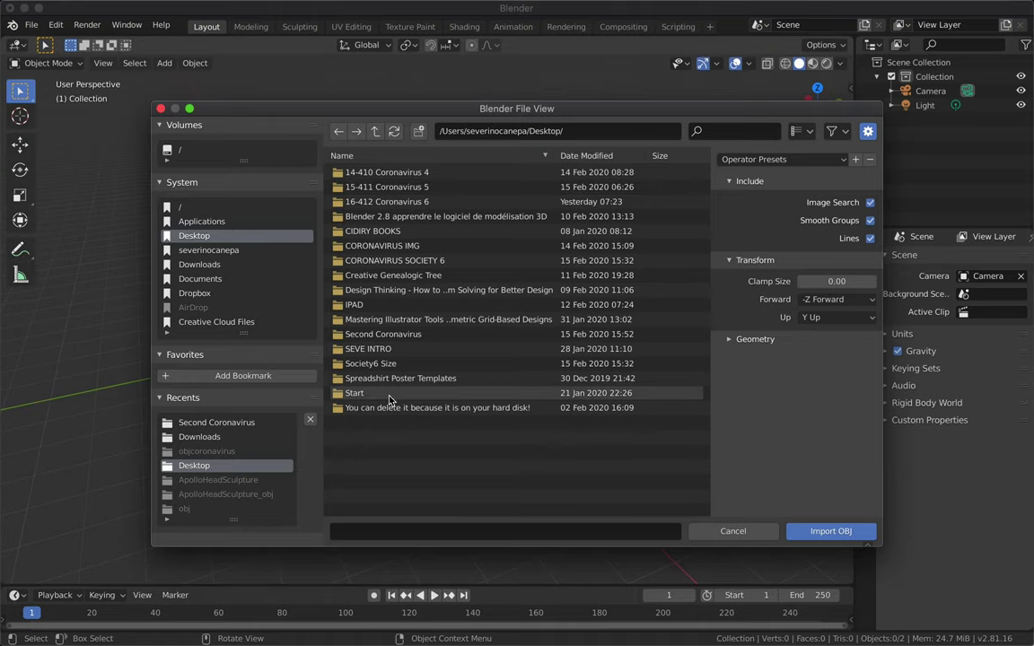
pyautogui.press('Escape')
pyautogui.click(31, 25)
pyautogui.moveTo(65, 70)
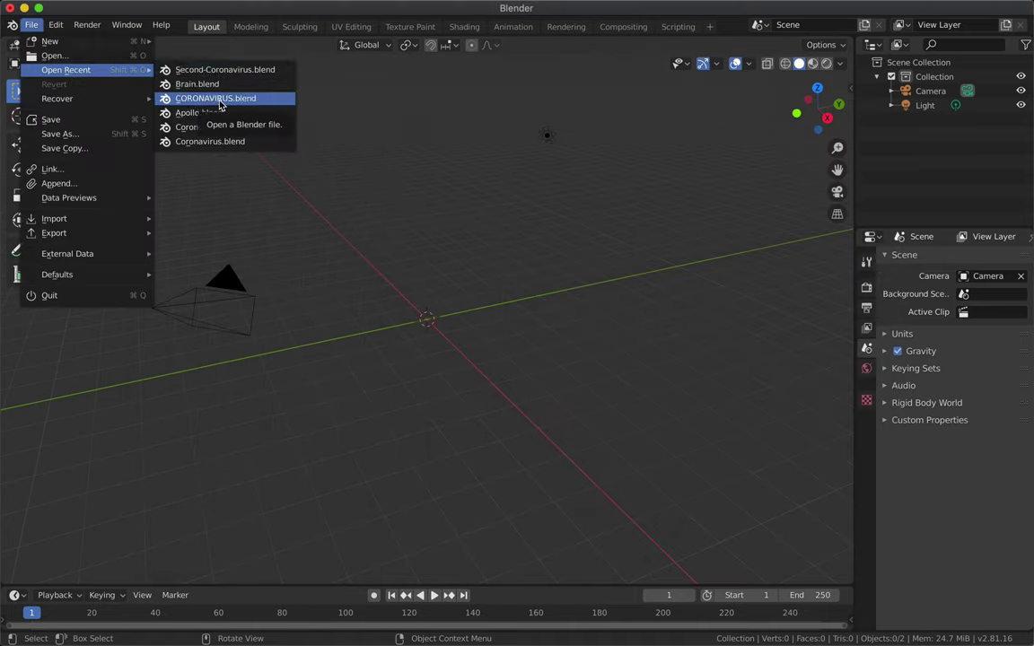
pyautogui.click(219, 105)
pyautogui.click(32, 26)
pyautogui.click(205, 78)
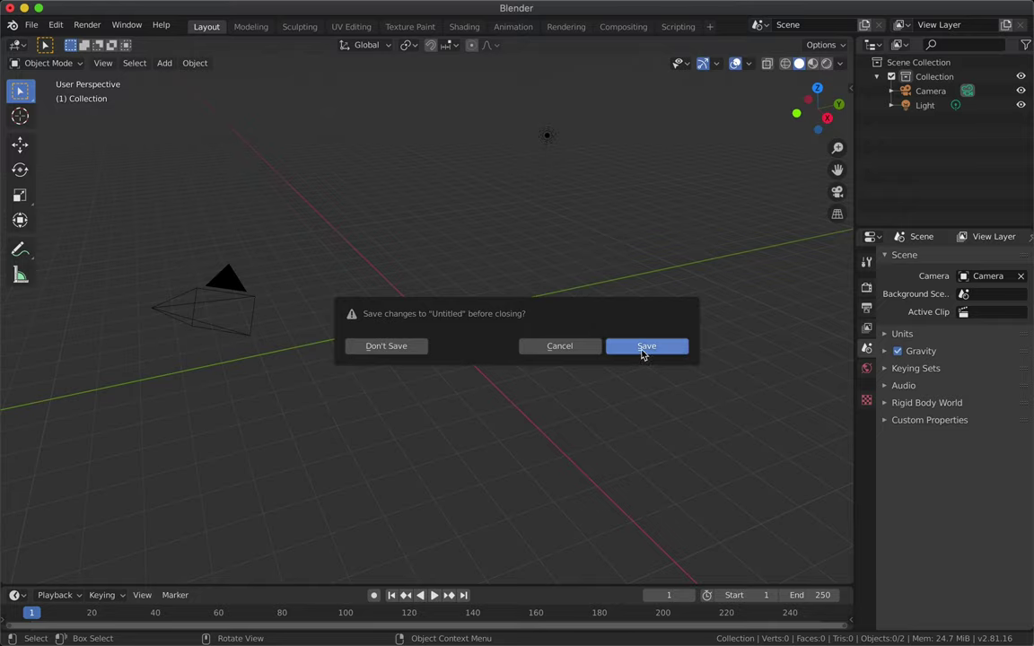
pyautogui.click(386, 346)
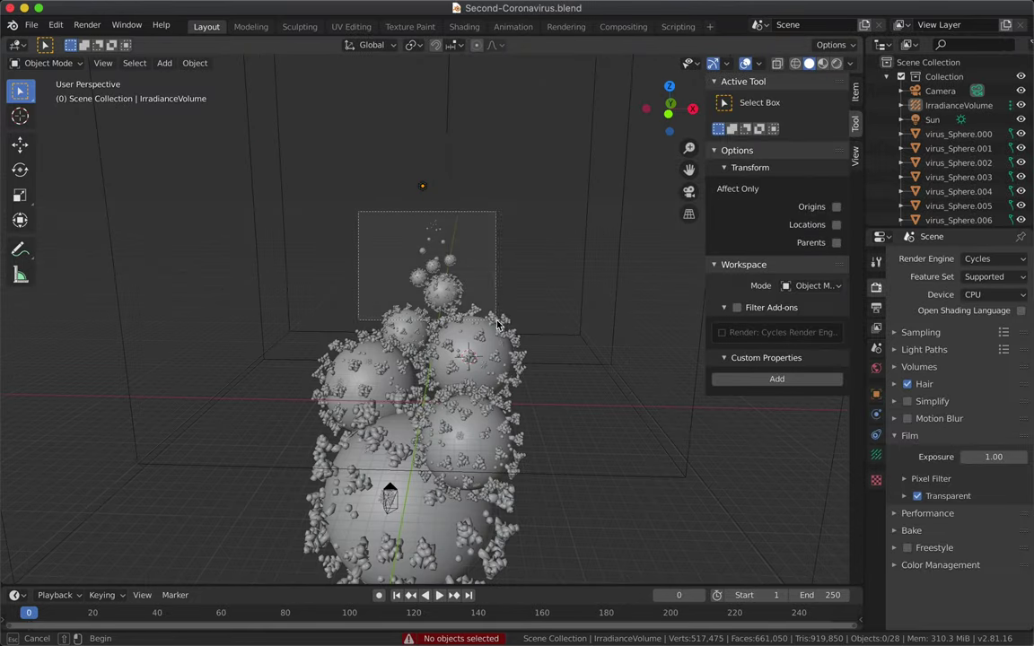
# Box-select and delete the extra virus spheres, leaving only virus_Sphere.003.
pyautogui.moveTo(499, 325); pyautogui.dragTo(497, 321)
pyautogui.press('Delete')
pyautogui.moveTo(404, 108); pyautogui.dragTo(485, 368)
pyautogui.press('Delete')
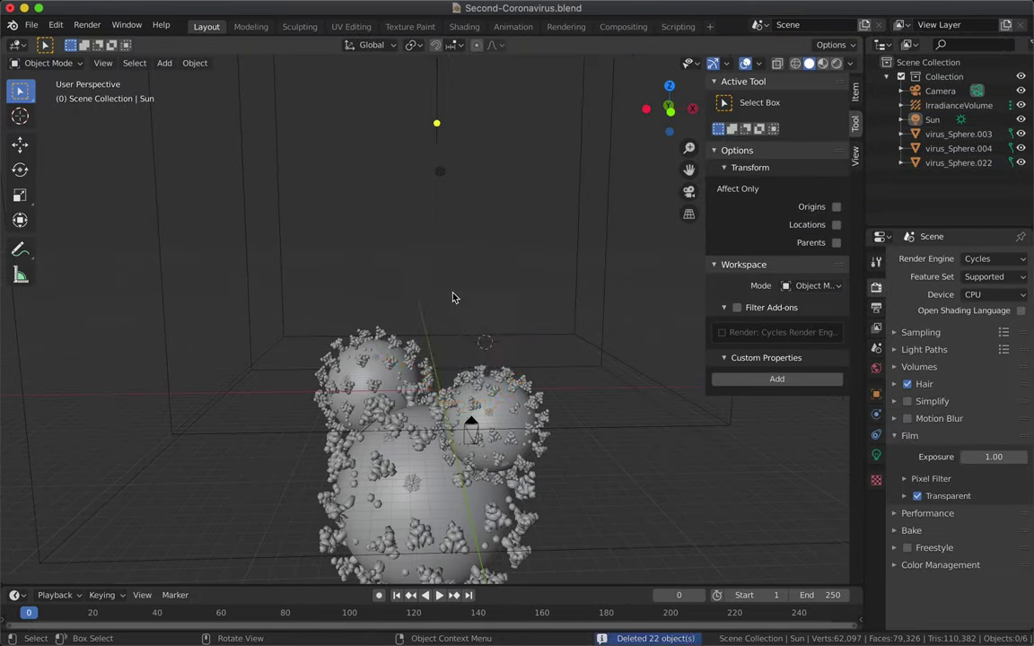
pyautogui.moveTo(454, 297); pyautogui.dragTo(296, 454)
pyautogui.press('x')
pyautogui.click(300, 463)
pyautogui.scroll(3, 386, 404)
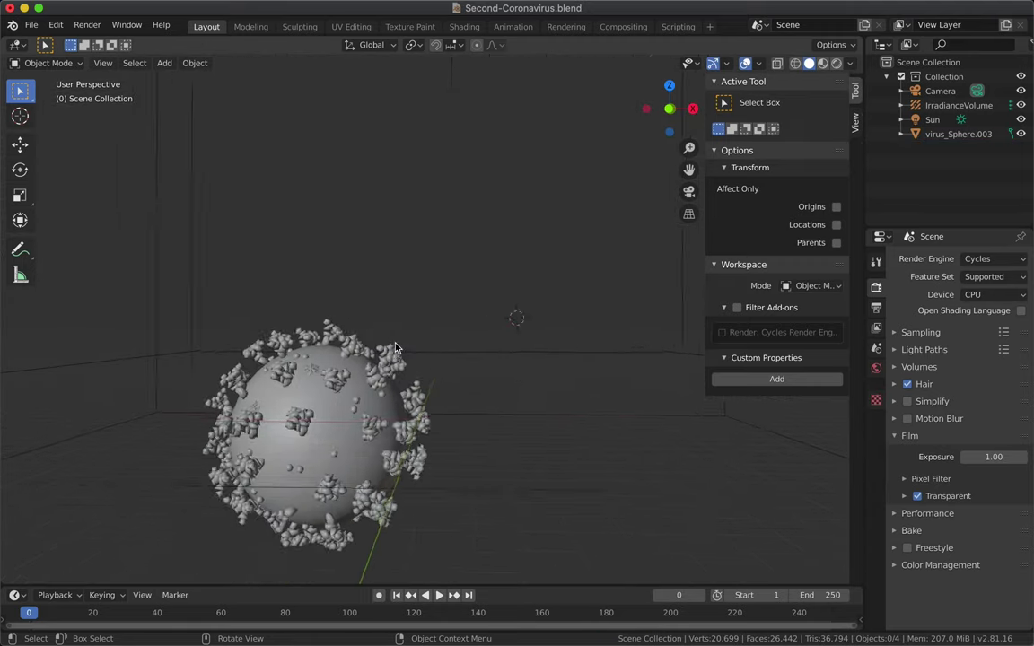
pyautogui.scroll(-2, 395, 347)
# Look through the scene camera and move the remaining virus sphere to the view centre.
pyautogui.click(877, 309)
pyautogui.click(876, 288)
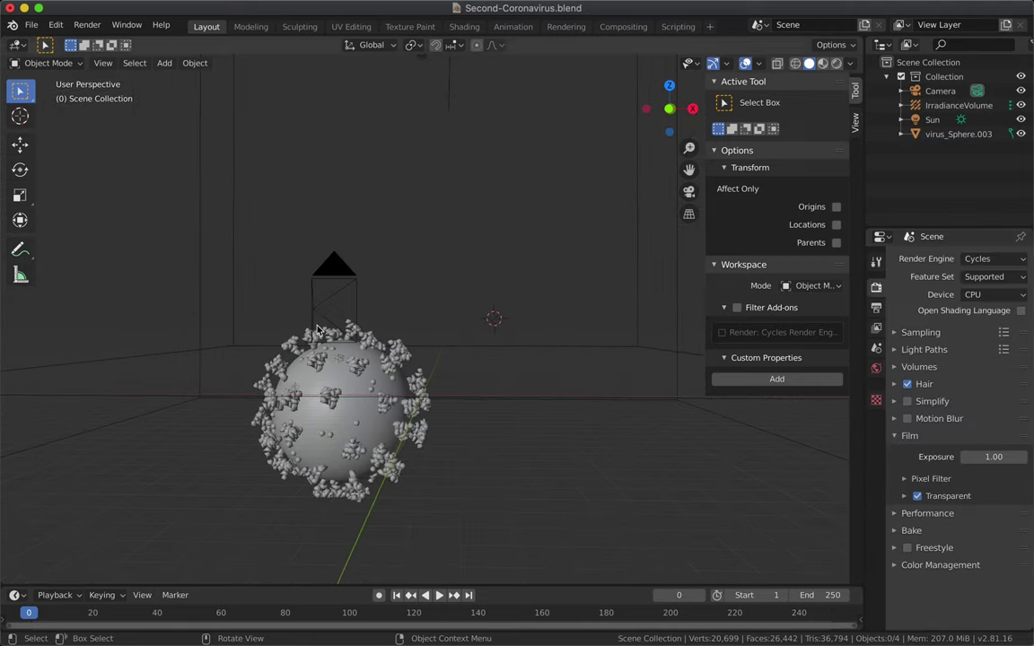
pyautogui.click(104, 63)
pyautogui.click(310, 223)
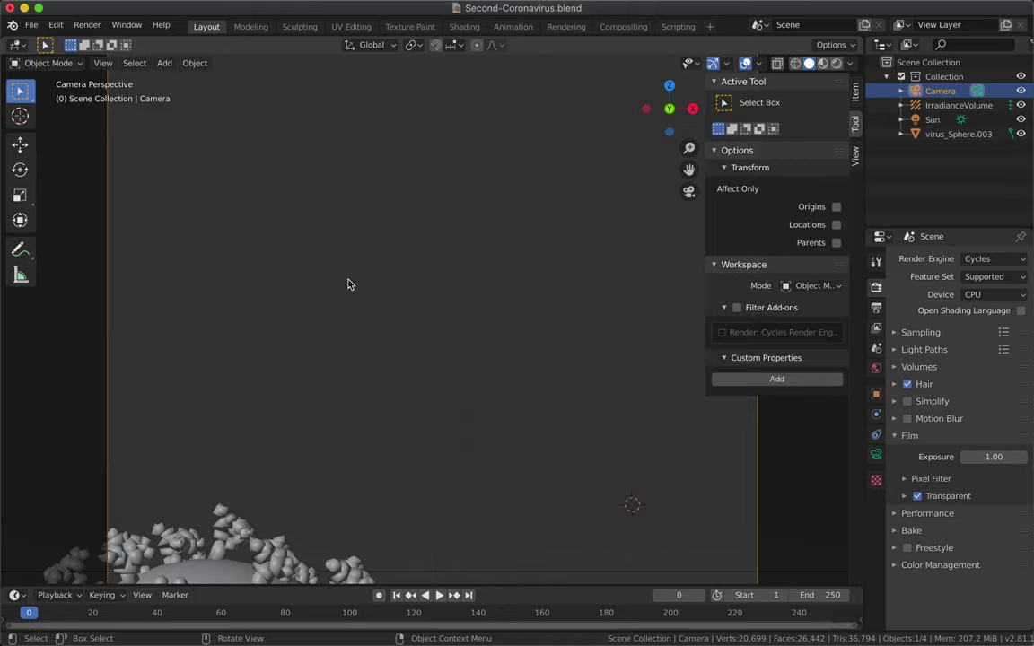
pyautogui.click(304, 375)
pyautogui.moveTo(304, 375); pyautogui.dragTo(470, 255)
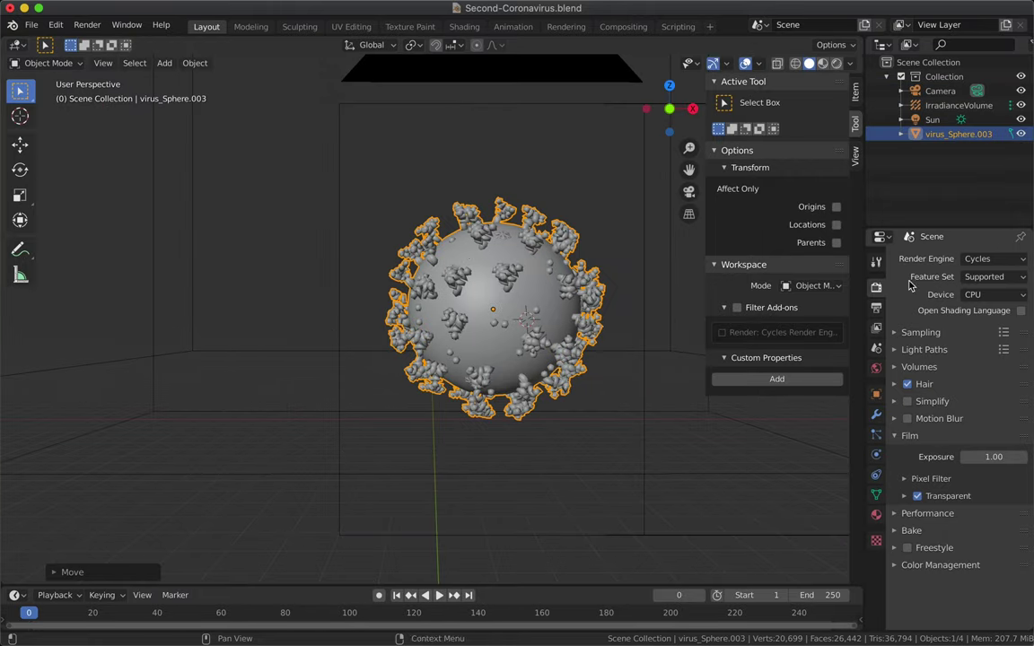
# Set output resolution to 3000×3000 and switch the render engine to Eevee with 156 samples.
pyautogui.click(877, 309)
pyautogui.click(877, 328)
pyautogui.click(877, 308)
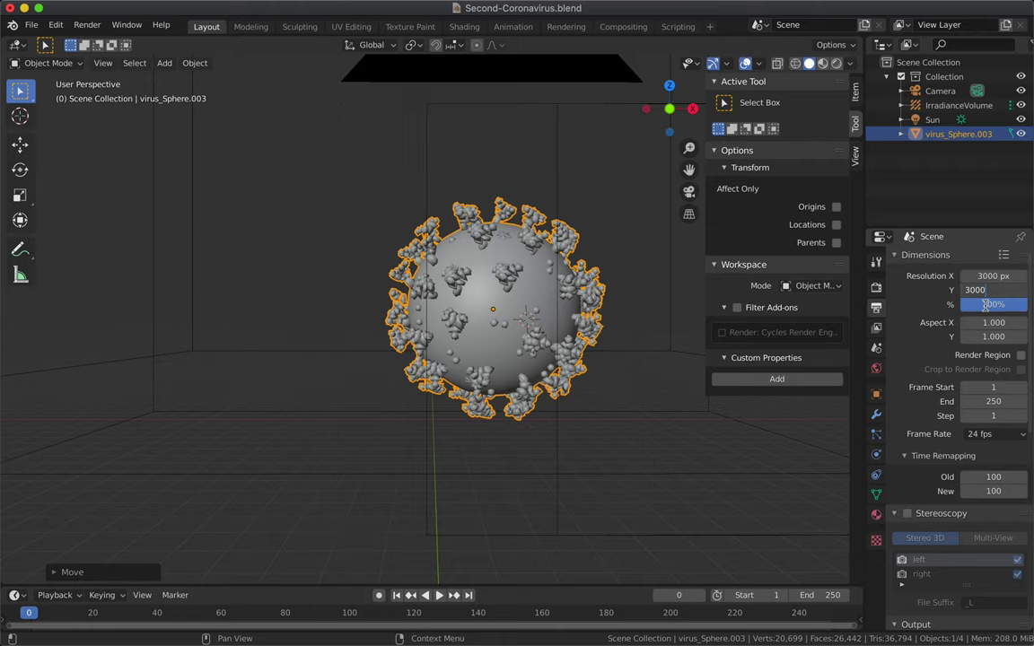
pyautogui.click(877, 262)
pyautogui.click(877, 287)
pyautogui.click(994, 259)
# Scale the virus sphere up and shift it left within the camera view.
pyautogui.click(889, 241)
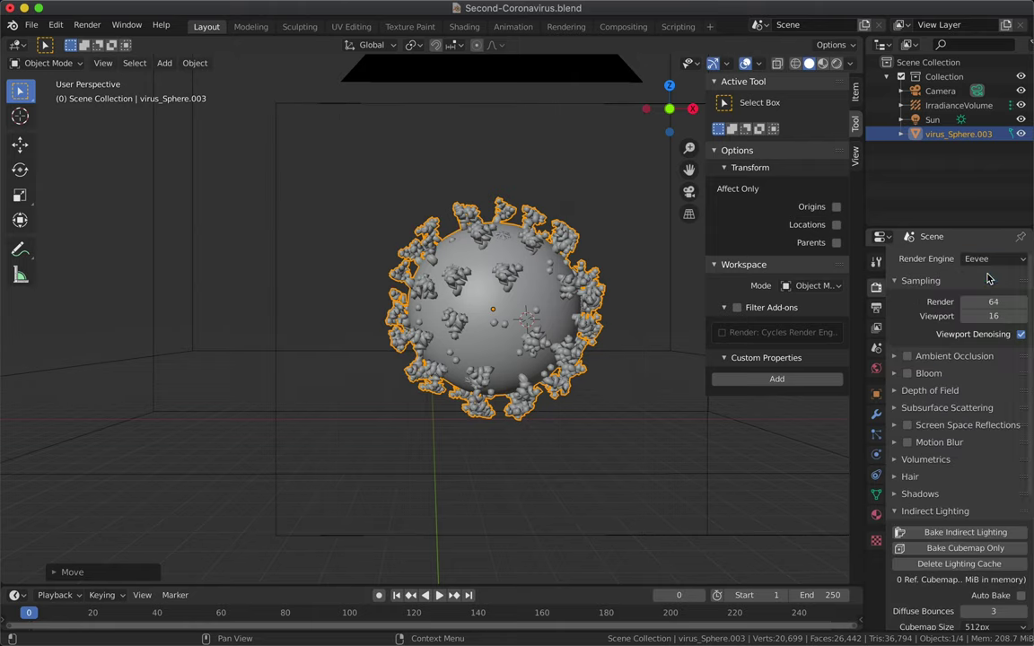
pyautogui.press('s')
pyautogui.press('Return')
pyautogui.click(87, 25)
pyautogui.click(131, 64)
pyautogui.click(296, 207)
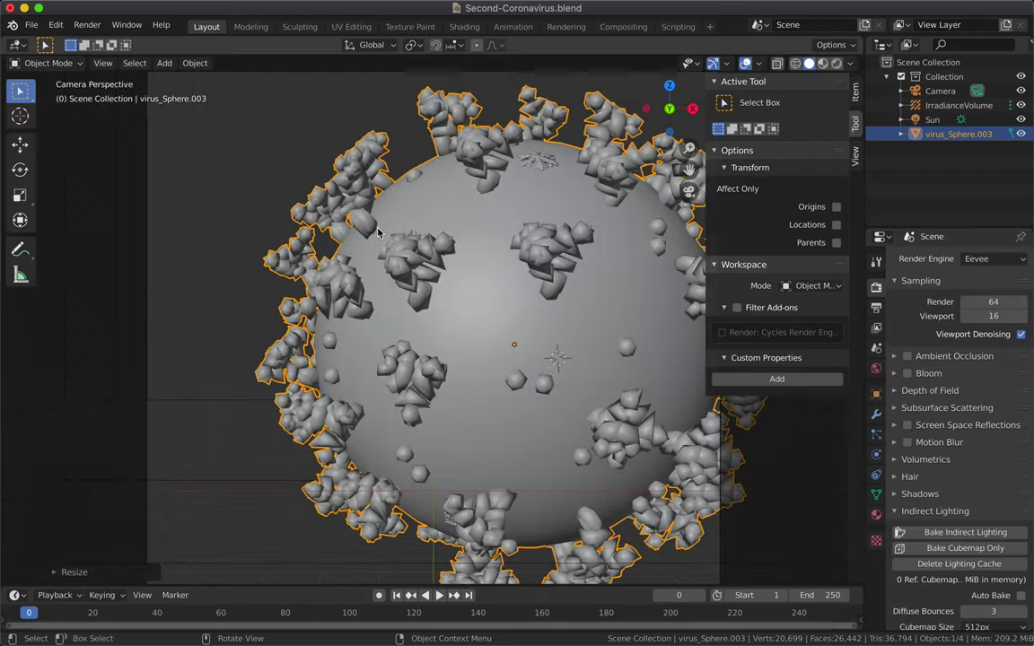
pyautogui.press('g')
pyautogui.click(404, 256)
pyautogui.press('KP_0')
pyautogui.click(103, 62)
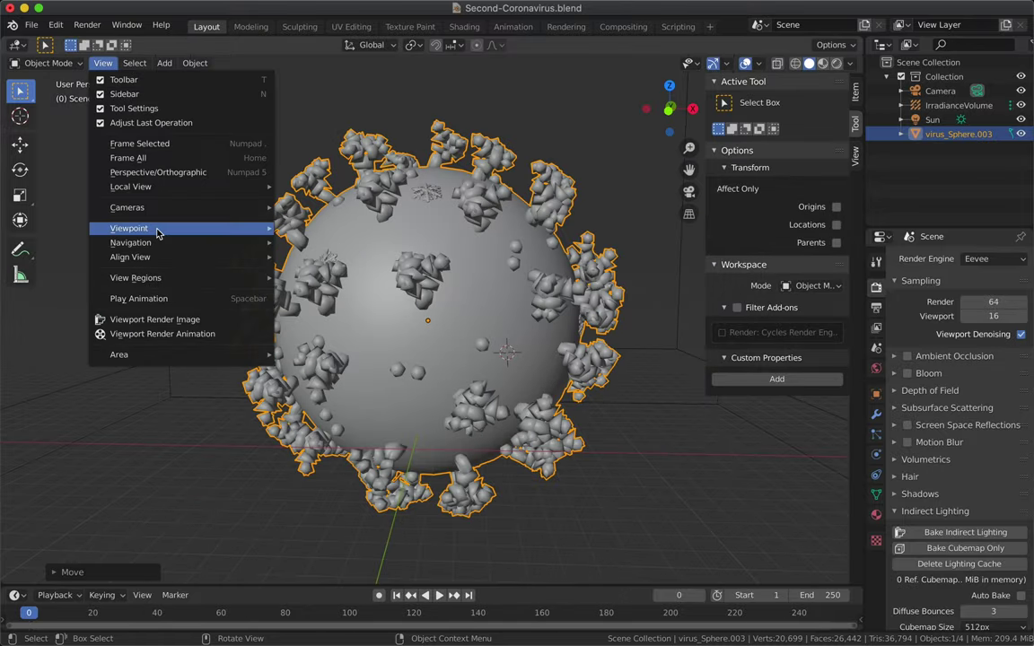
pyautogui.click(311, 235)
pyautogui.scroll(-2, 311, 235)
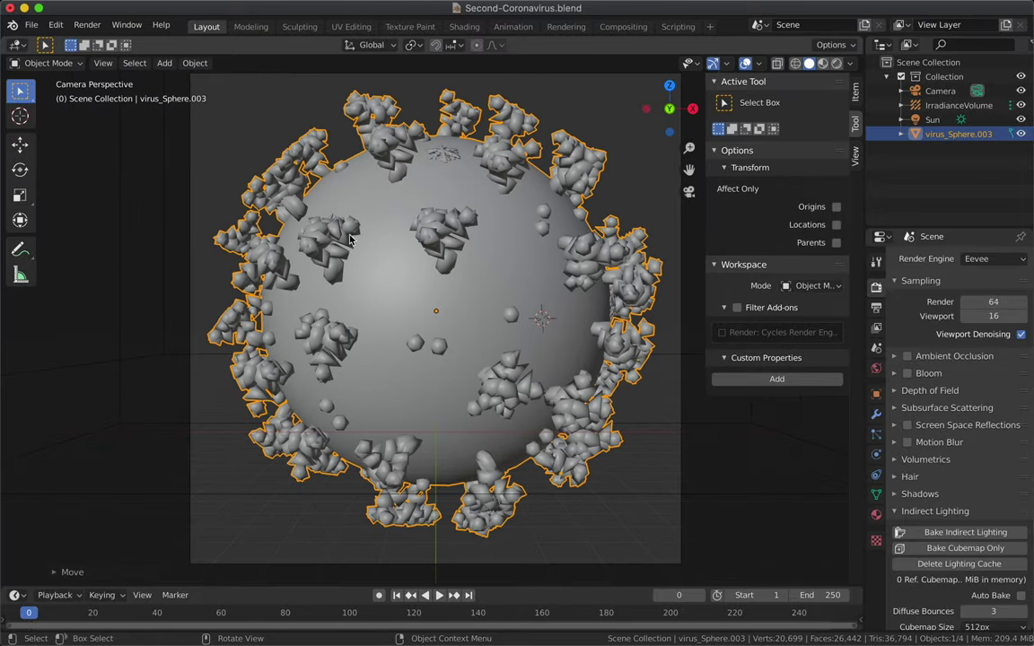
# Enlarge the virus by 1.1, reposition it, and preview the viewport rendered.
pyautogui.press('s')
pyautogui.press('Return')
pyautogui.press('g')
pyautogui.click(370, 238)
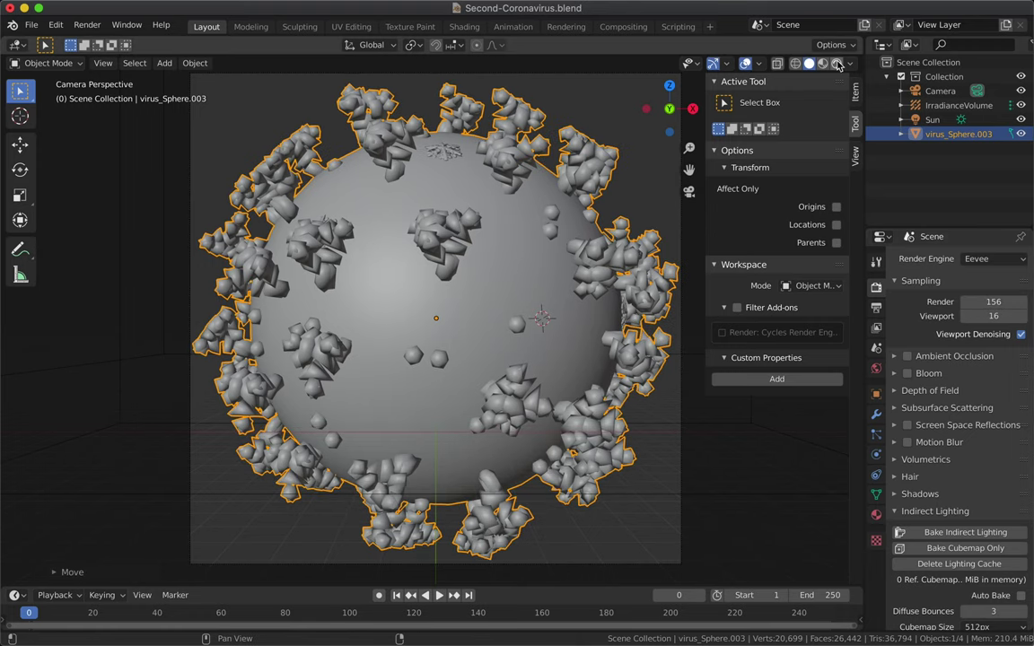
pyautogui.click(837, 64)
# Add a new plane to the scene and size it.
pyautogui.scroll(-2, 550, 201)
pyautogui.press('KP_0')
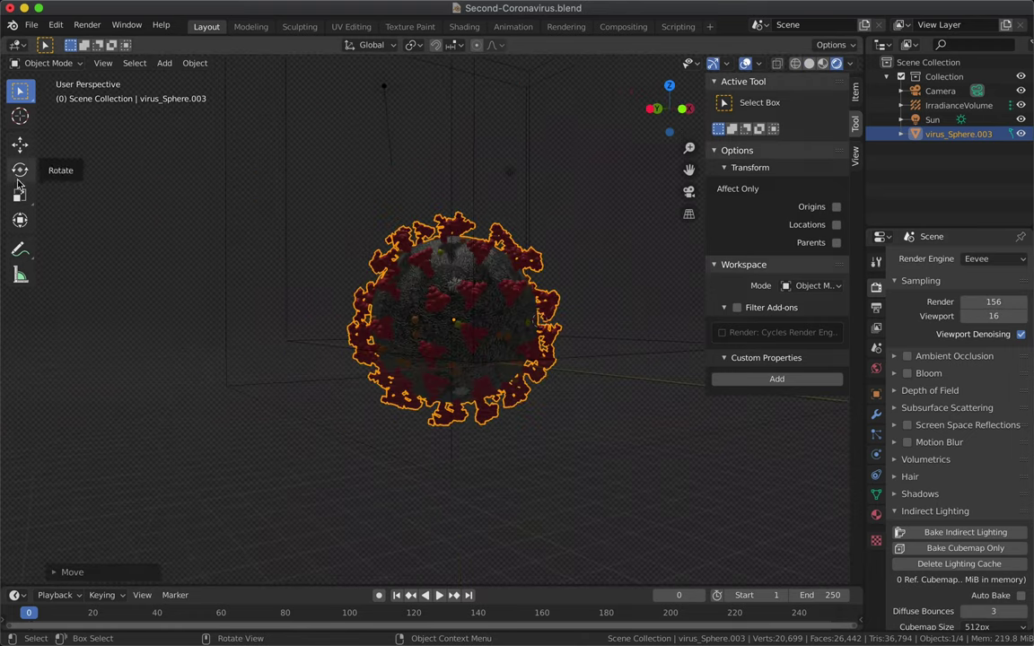
pyautogui.hotkey('shift', 'a')
pyautogui.click(251, 137)
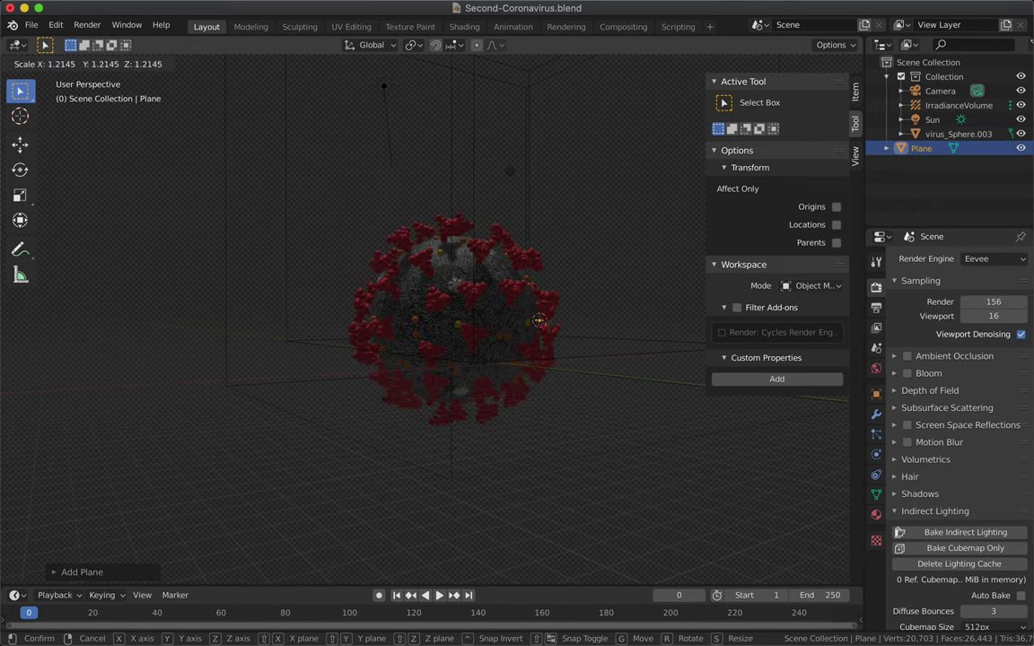
pyautogui.click(539, 321)
# Give the plane a red Emission surface of strength 6.8 and move it beneath the virus.
pyautogui.click(876, 514)
pyautogui.click(992, 464)
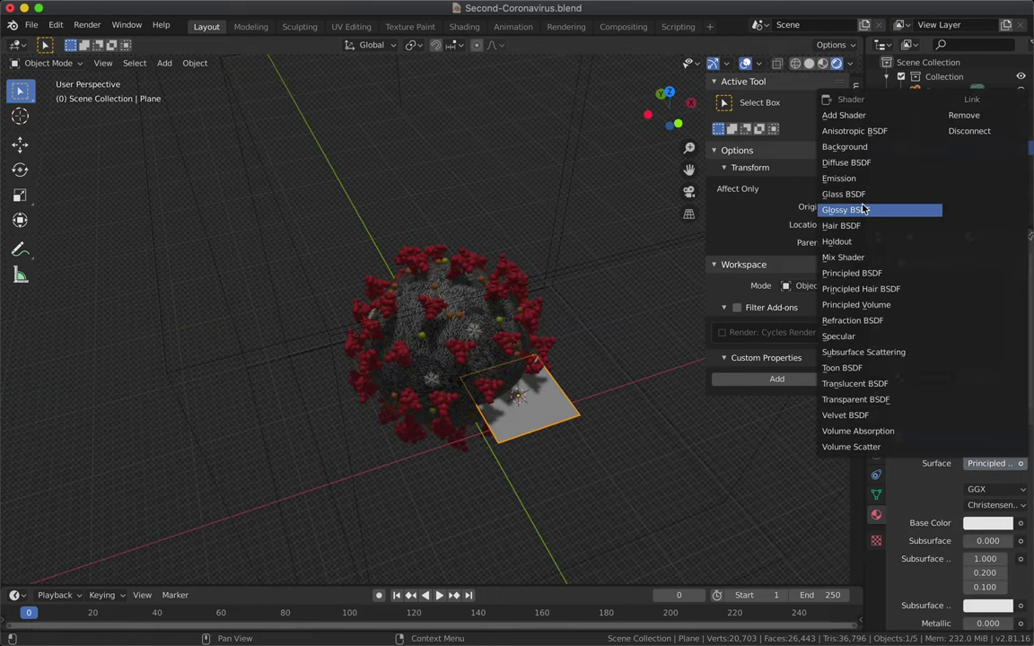
pyautogui.click(840, 178)
pyautogui.press('g')
pyautogui.click(595, 406)
pyautogui.moveTo(988, 507); pyautogui.dragTo(1024, 508)
pyautogui.click(988, 489)
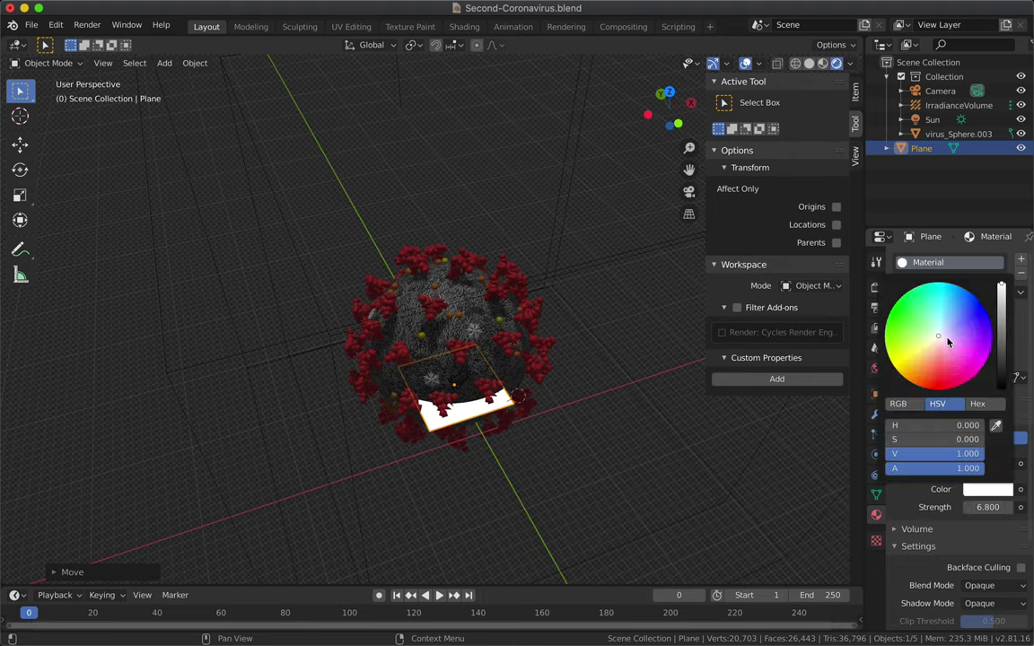
pyautogui.scroll(5, 392, 453)
pyautogui.click(434, 449)
pyautogui.scroll(2, 359, 404)
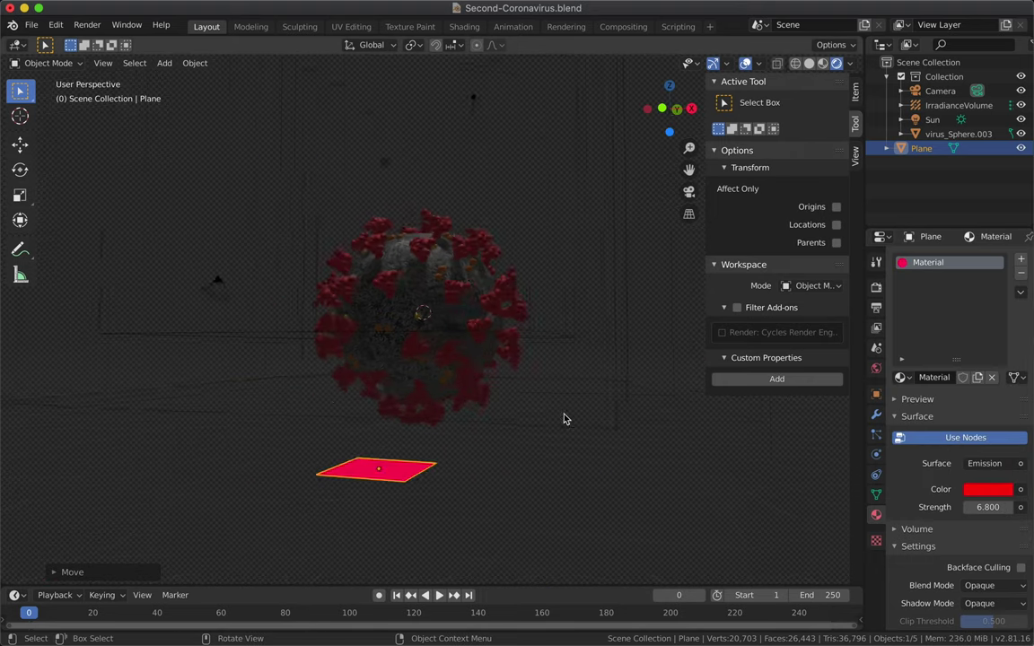
pyautogui.scroll(3, 311, 406)
# Enable ambient occlusion and bloom, then bake the indirect lighting.
pyautogui.click(876, 287)
pyautogui.scroll(-5, 959, 383)
pyautogui.scroll(3, 959, 382)
pyautogui.moveTo(901, 427); pyautogui.dragTo(901, 358)
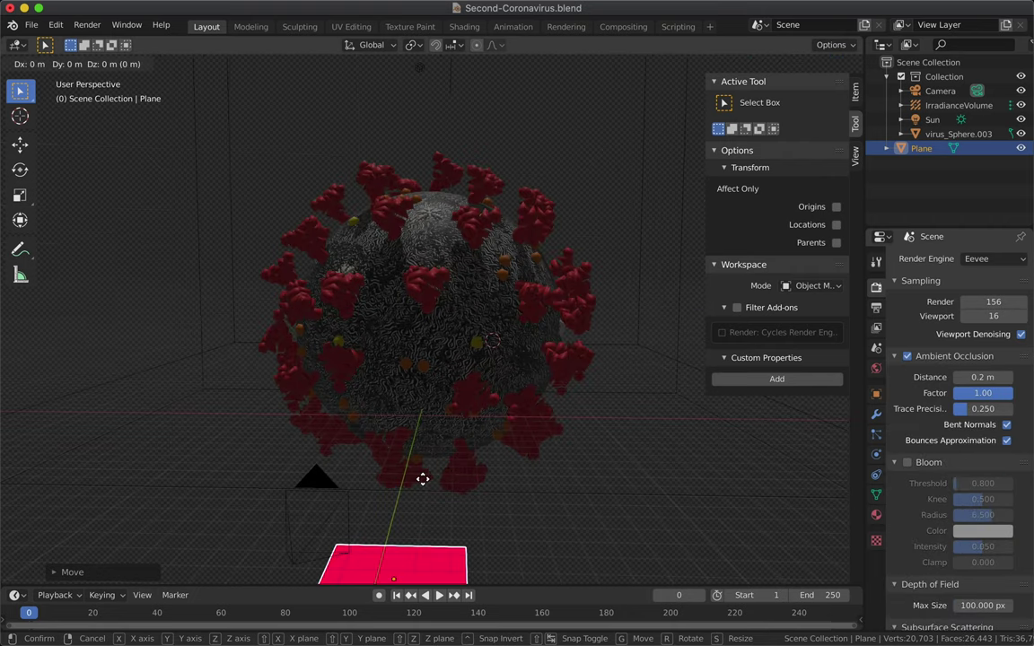
pyautogui.scroll(-5, 952, 503)
pyautogui.scroll(-5, 952, 512)
pyautogui.click(938, 512)
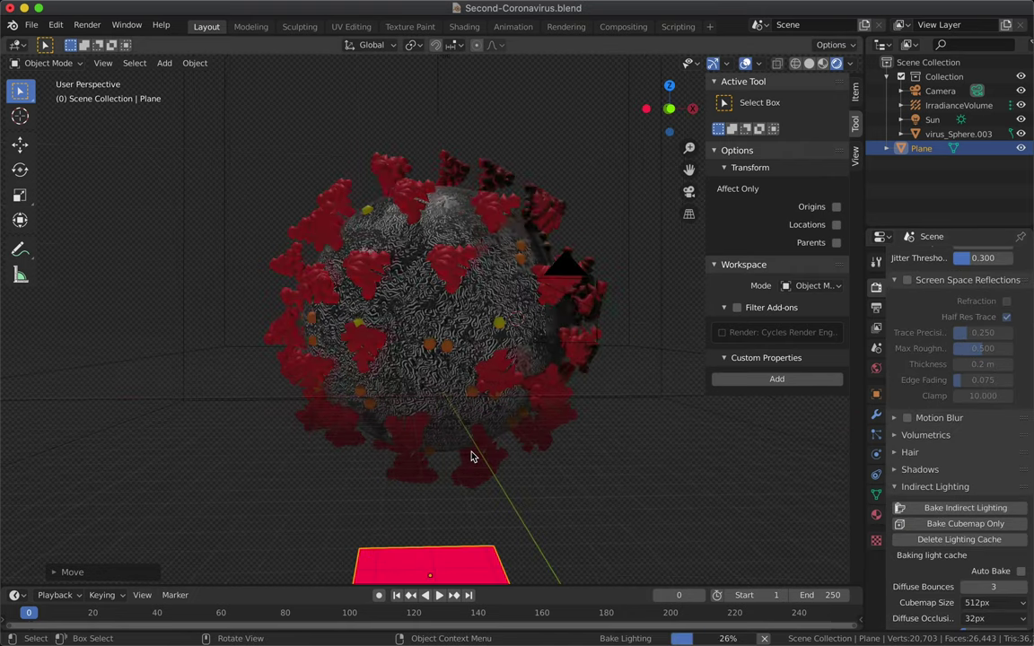
pyautogui.hscroll(5, 474, 451)
# Move the camera, virus and plane together vertically along Z.
pyautogui.click(413, 377)
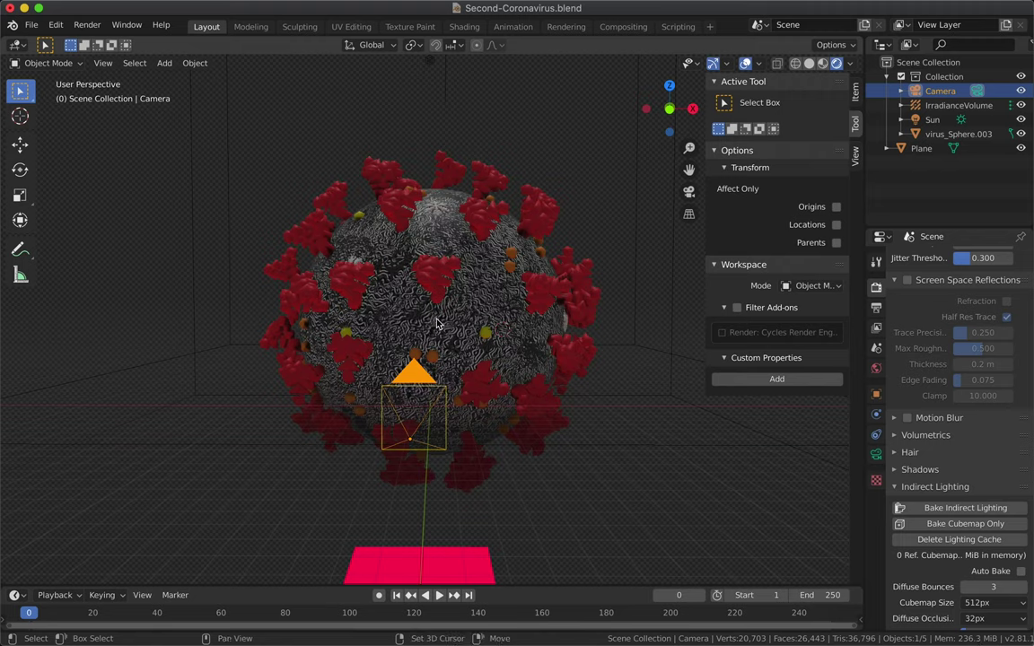
pyautogui.keyDown('shift'); pyautogui.click(438, 323); pyautogui.keyUp('shift')
pyautogui.keyDown('shift'); pyautogui.click(414, 557); pyautogui.keyUp('shift')
pyautogui.press('g')
pyautogui.press('z')
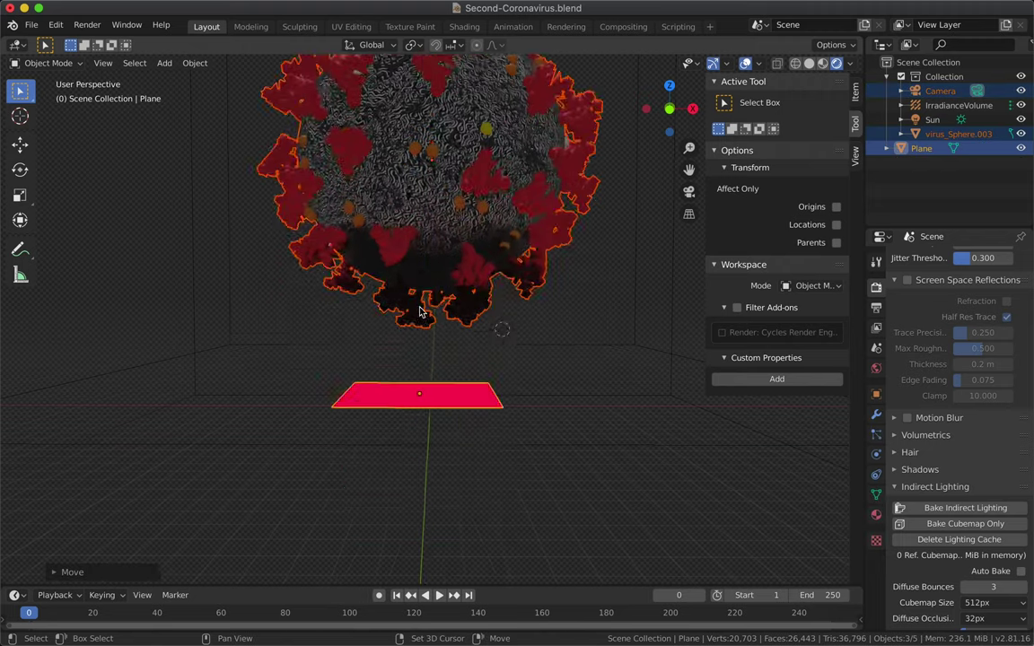
pyautogui.click(413, 202)
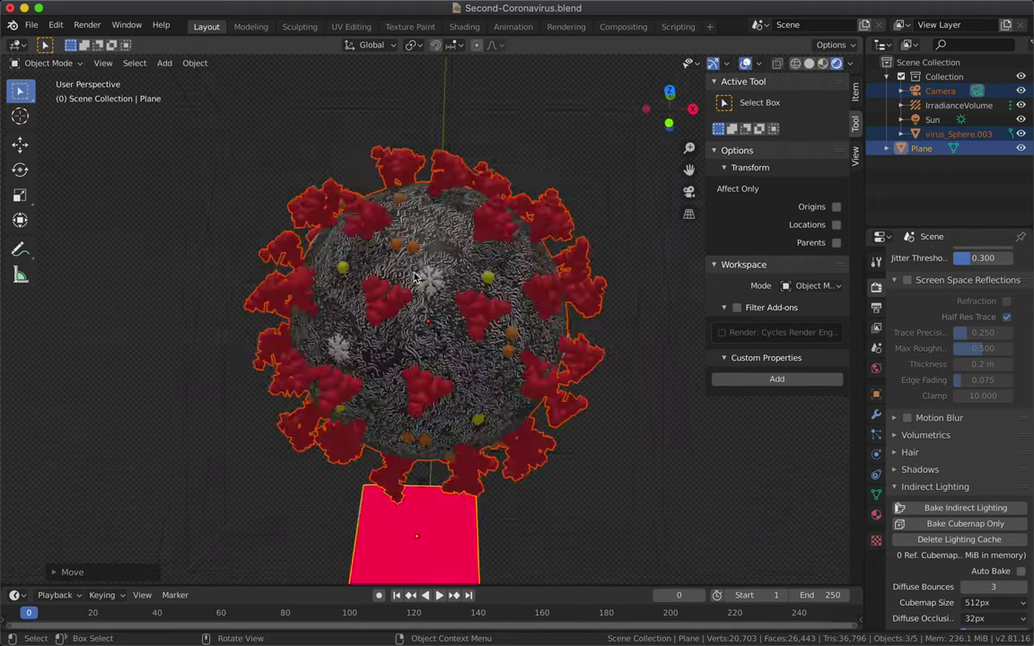
pyautogui.click(387, 448)
pyautogui.scroll(3, 388, 448)
# Change the plane's emission colour from red to blue and re-bake the indirect lighting.
pyautogui.click(422, 488)
pyautogui.click(877, 515)
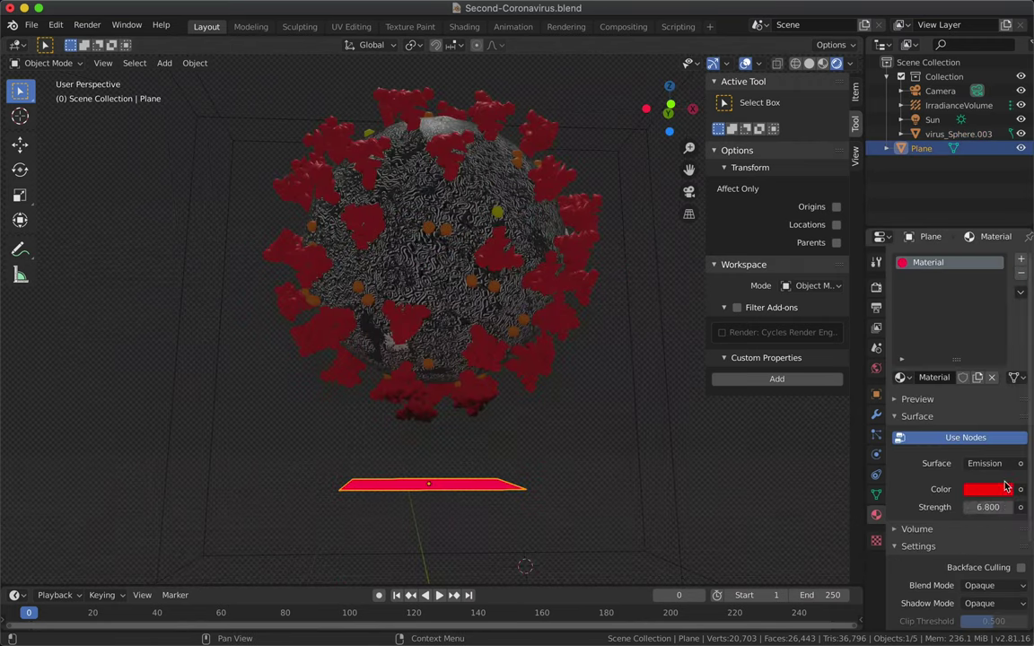
pyautogui.click(987, 489)
pyautogui.click(982, 300)
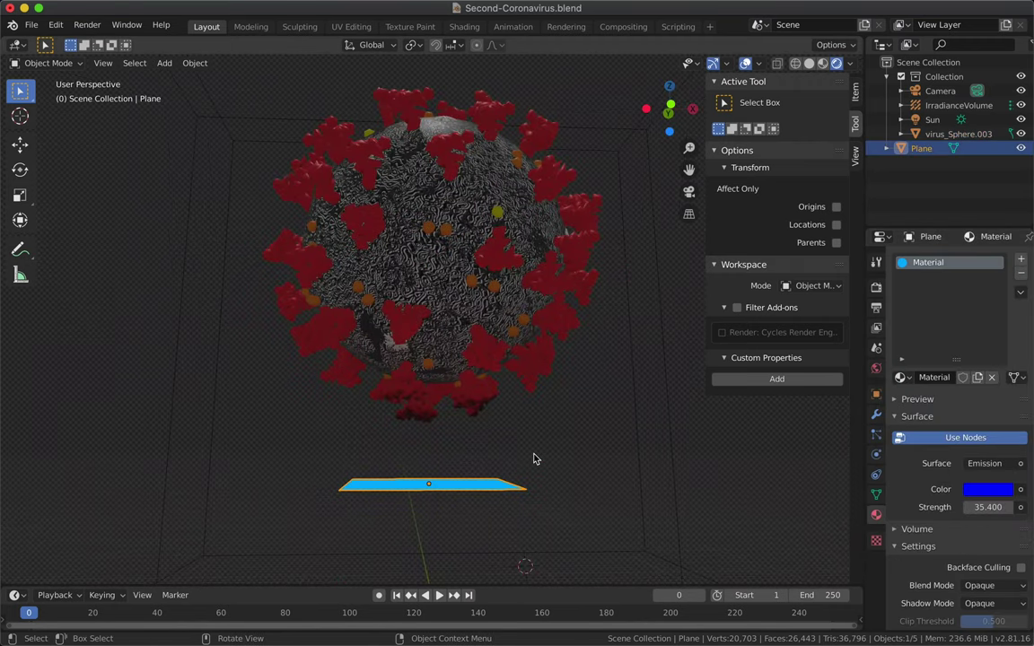
pyautogui.scroll(-3, 453, 498)
pyautogui.click(877, 287)
pyautogui.click(934, 508)
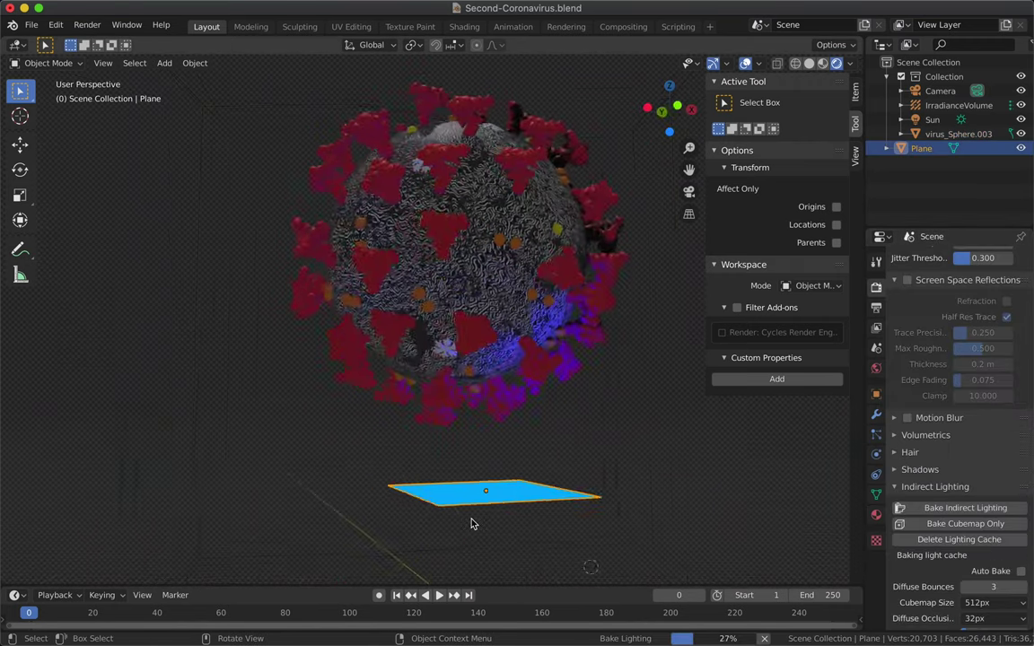
# Move the blue plane to the right and tilt it around the Y axis toward the virus.
pyautogui.moveTo(416, 503); pyautogui.dragTo(664, 501)
pyautogui.write('ry')
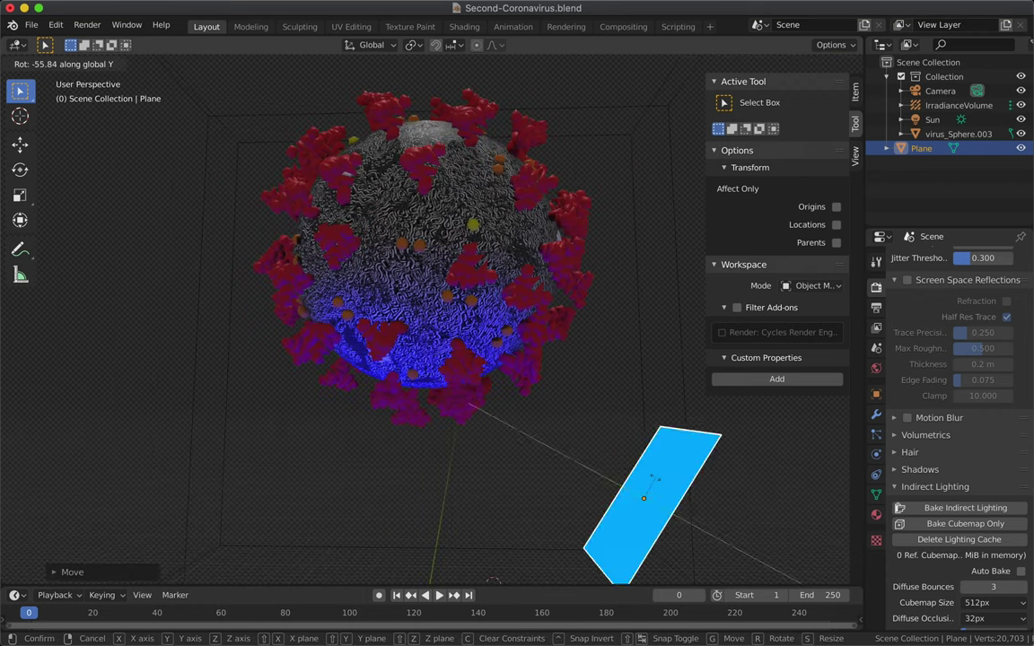
pyautogui.write('4590')
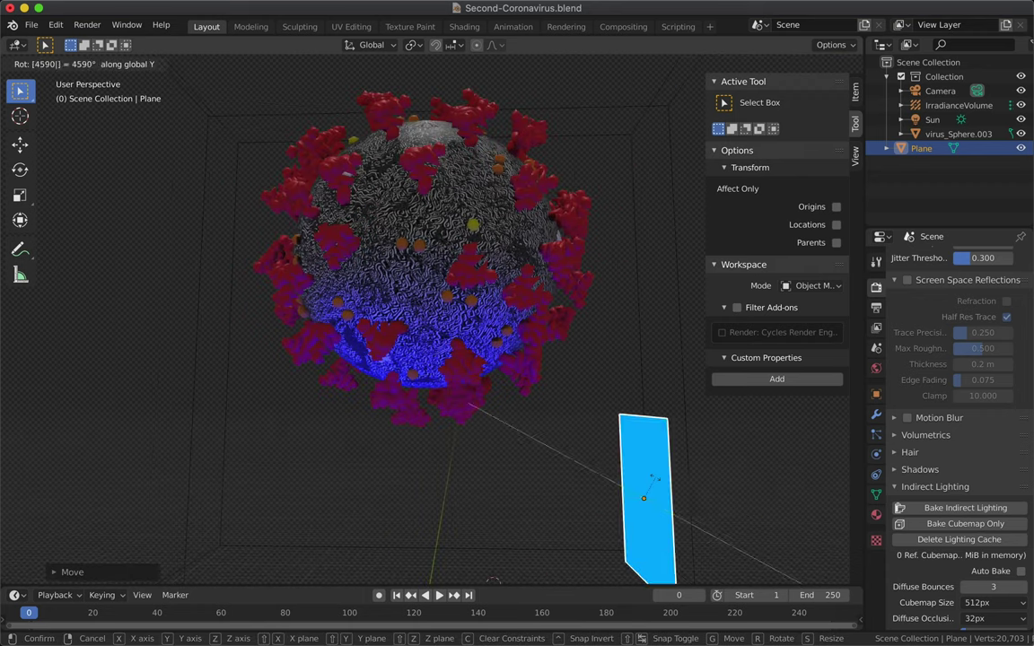
pyautogui.press('BackSpace')
pyautogui.press('BackSpace')
pyautogui.press('Return')
# Set the panel's glow to pale blue-violet at strength 35.4 and bake the indirect lighting again.
pyautogui.hscroll(-5, 606, 440)
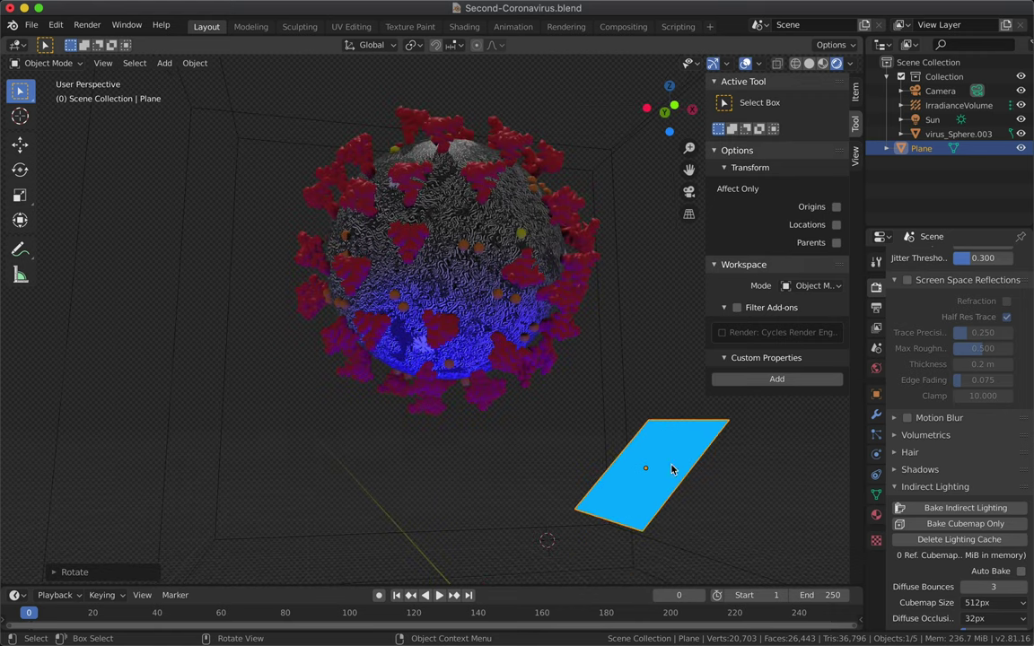
pyautogui.click(876, 515)
pyautogui.click(987, 490)
pyautogui.click(876, 287)
pyautogui.click(959, 105)
pyautogui.click(922, 148)
pyautogui.click(965, 509)
pyautogui.hscroll(-3, 624, 452)
pyautogui.hscroll(-2, 624, 452)
pyautogui.click(876, 514)
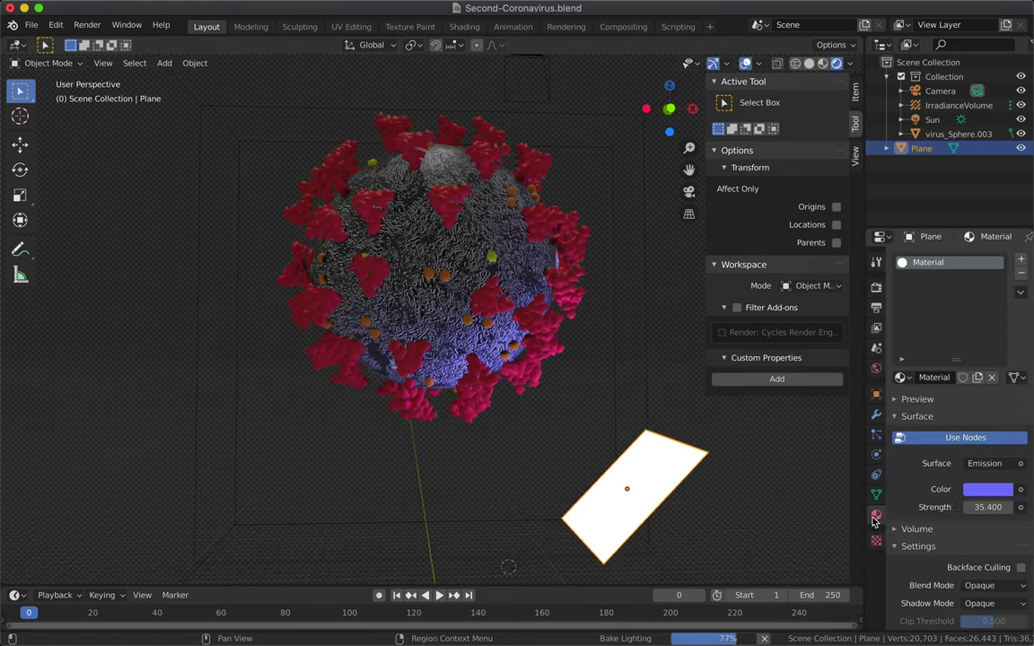
# Paste a copy of the light panel and place it to the left of the virus.
pyautogui.hotkey('ctrl', 'v')
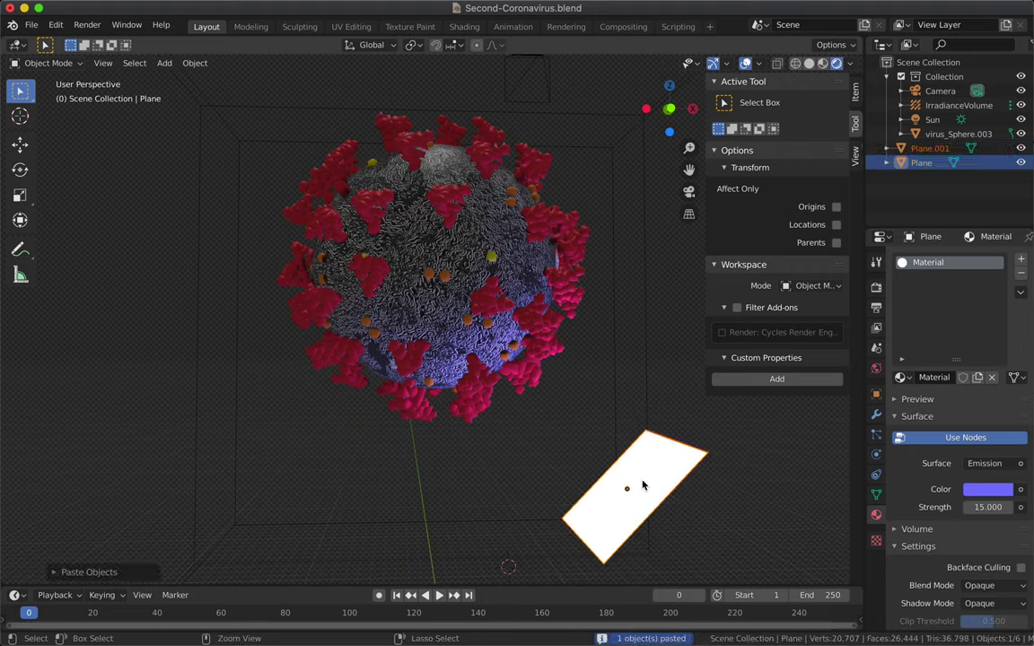
pyautogui.press('g')
pyautogui.click(101, 455)
pyautogui.hscroll(-2, 290, 468)
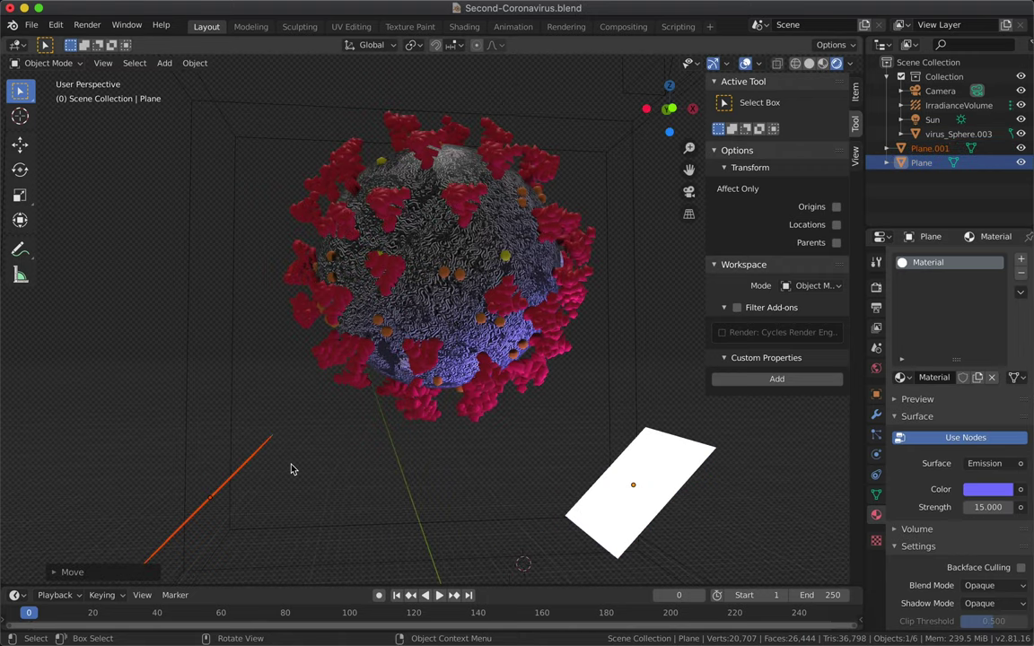
pyautogui.hscroll(-2, 290, 469)
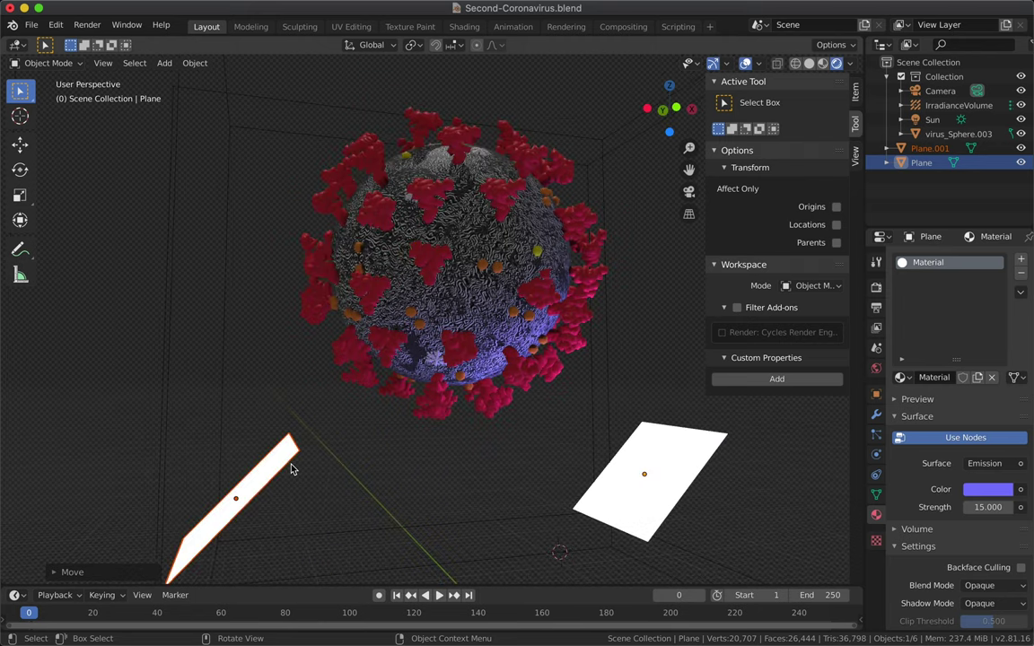
pyautogui.click(289, 460)
# Make the right panel's emission colour pink and rebake the indirect lighting.
pyautogui.click(988, 489)
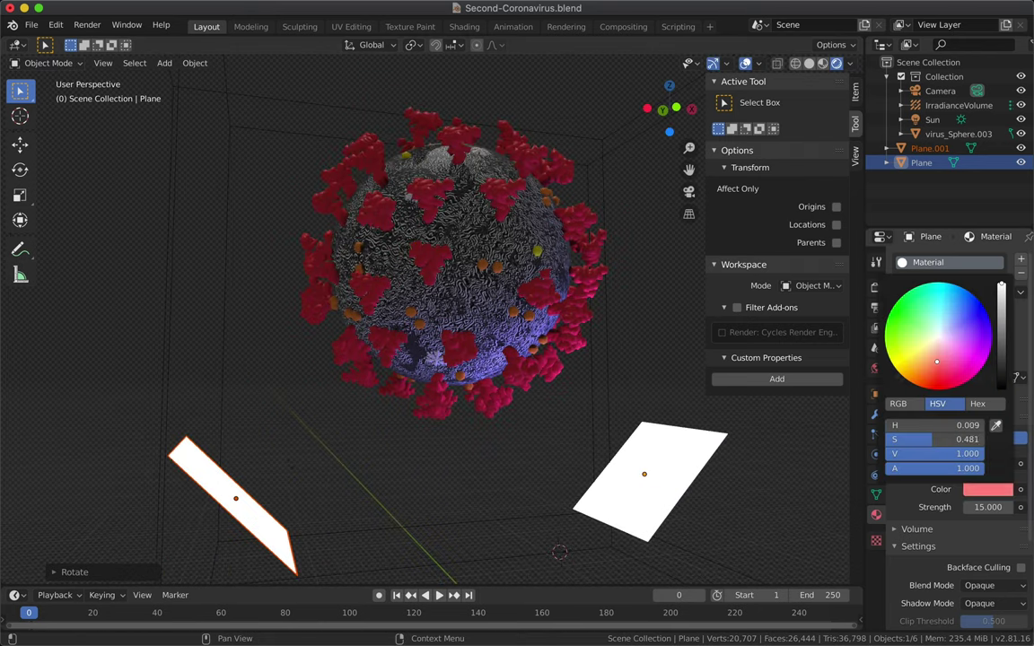
pyautogui.click(934, 323)
pyautogui.hscroll(-2, 673, 429)
pyautogui.click(876, 326)
pyautogui.click(876, 286)
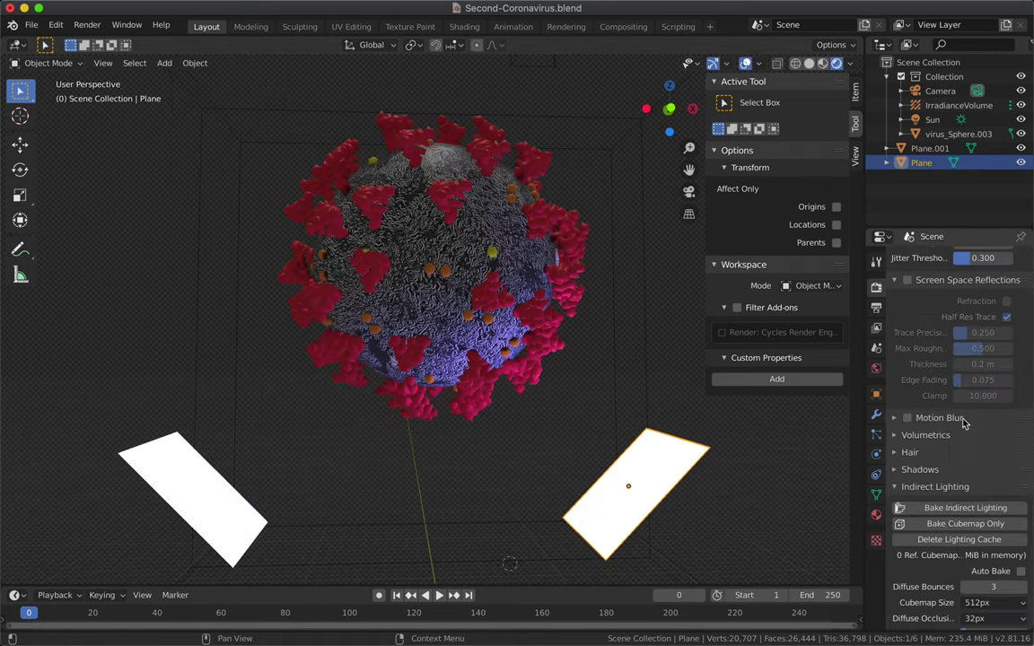
pyautogui.click(965, 507)
# Add a new plane, enlarge it and move it below the virus.
pyautogui.click(193, 494)
pyautogui.scroll(-3, 403, 447)
pyautogui.scroll(-2, 407, 446)
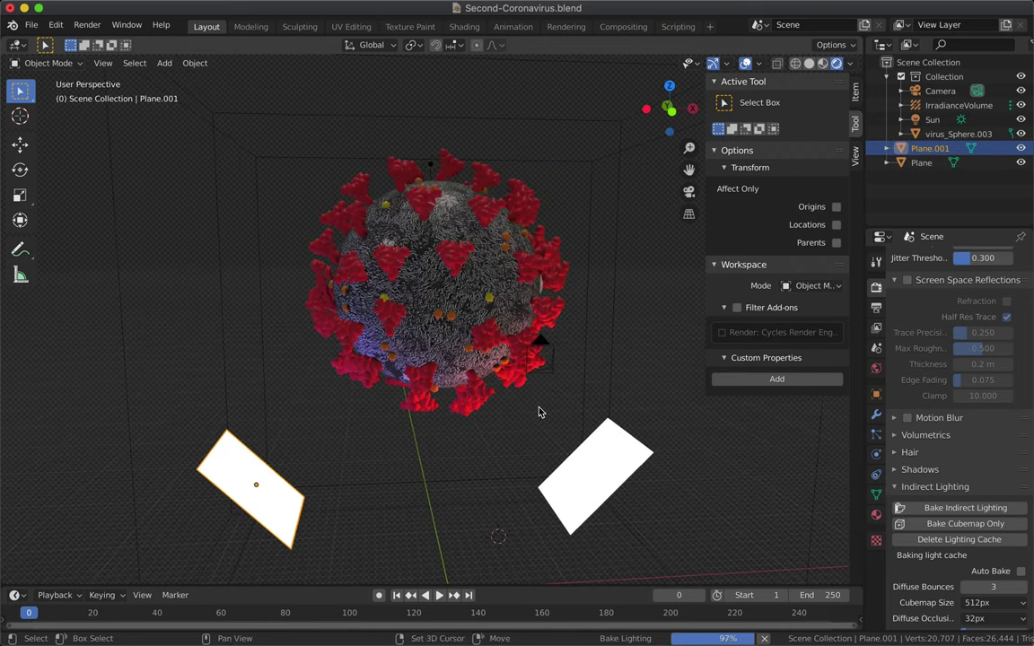
pyautogui.hotkey('shift', 'a')
pyautogui.click(536, 371)
pyautogui.press('s')
pyautogui.press('Return')
pyautogui.press('g')
pyautogui.click(469, 536)
# In wireframe view, raise the new plane and the right-hand panel vertically.
pyautogui.hotkey('shift', 'z')
pyautogui.hotkey('shift', 'z')
pyautogui.press('g')
pyautogui.press('z')
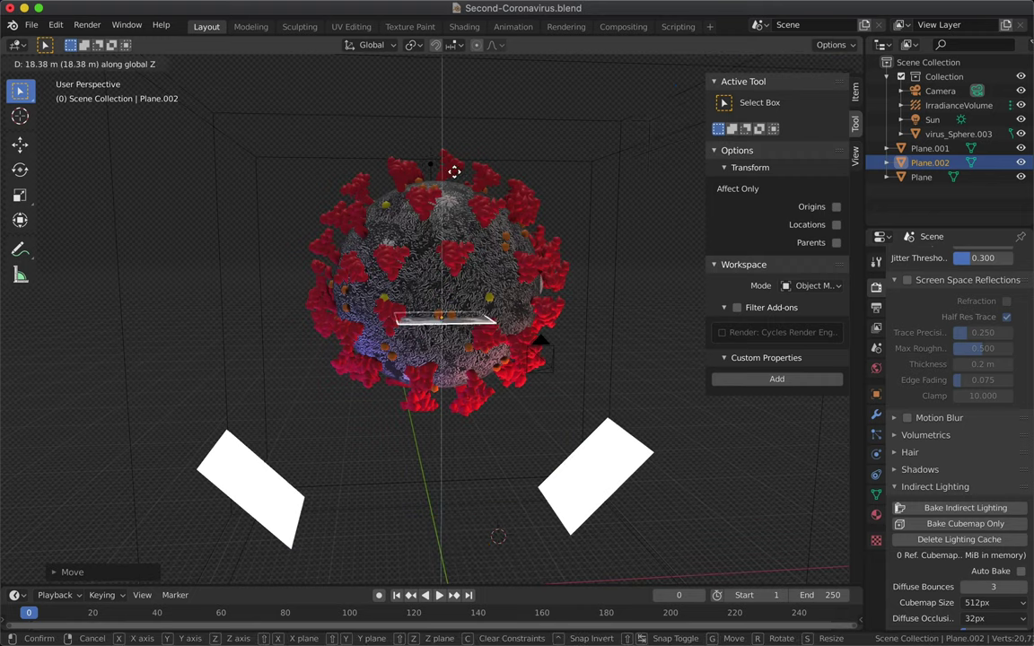
pyautogui.click(414, 127)
pyautogui.click(579, 405)
pyautogui.press('g')
pyautogui.press('z')
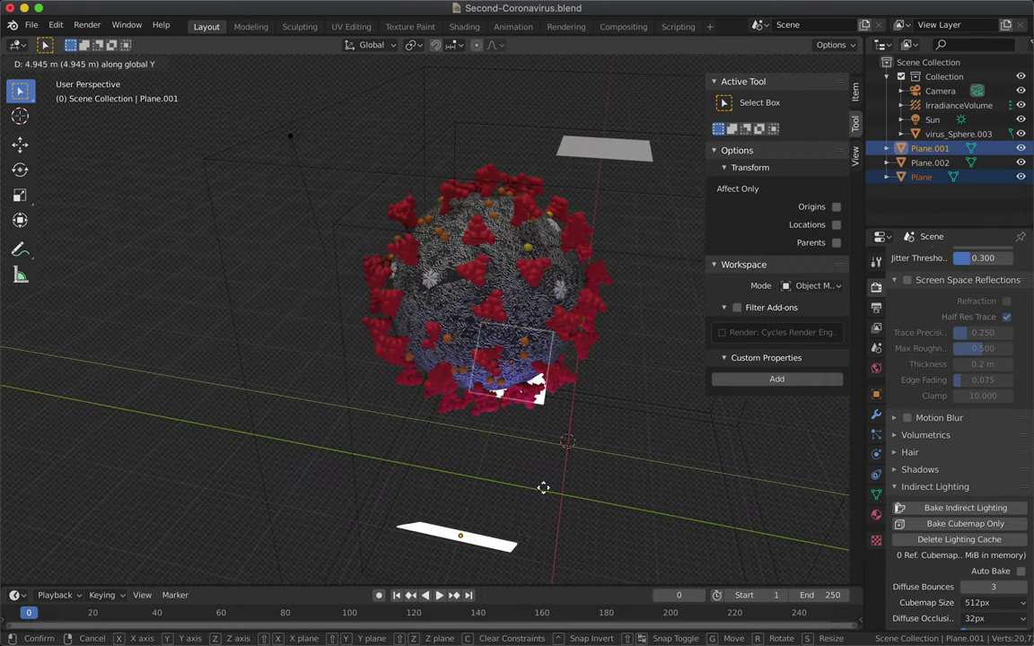
pyautogui.click(542, 485)
# Give the top panel a new material with an Emission surface shader.
pyautogui.click(604, 148)
pyautogui.scroll(3, 519, 297)
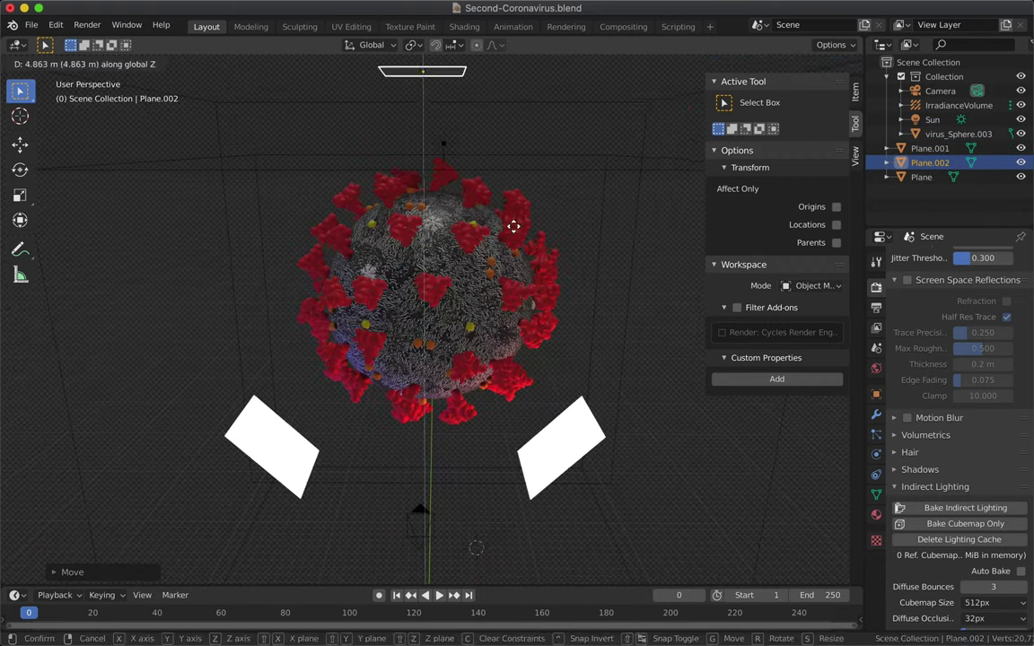
pyautogui.click(877, 515)
pyautogui.click(911, 310)
pyautogui.click(983, 463)
pyautogui.click(856, 184)
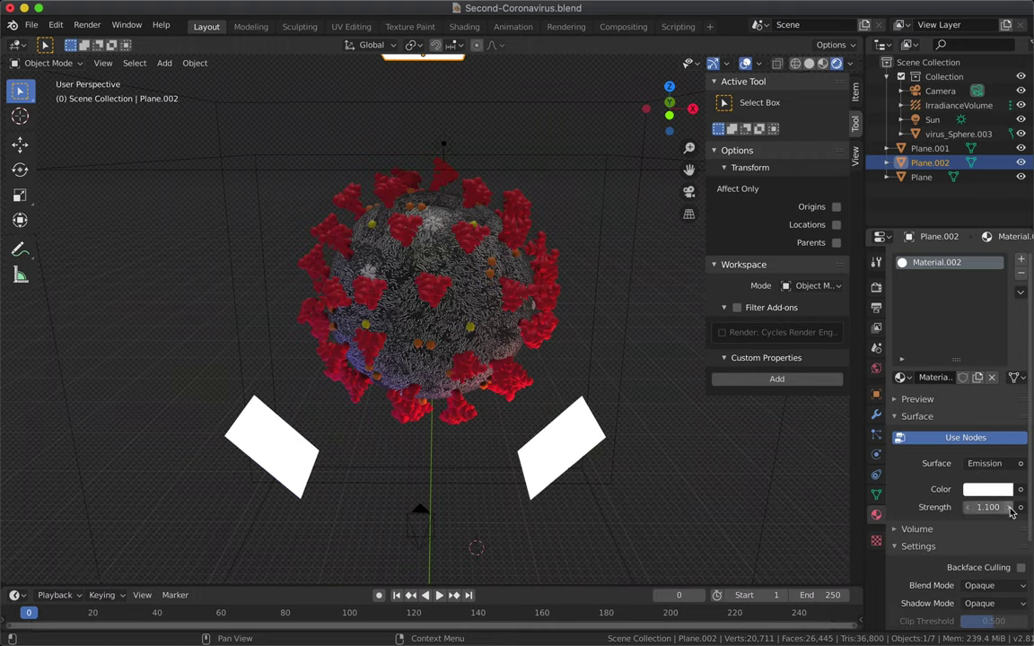
# Move the sun lamp and rebake the indirect lighting with the new setup.
pyautogui.scroll(3, 808, 382)
pyautogui.click(292, 139)
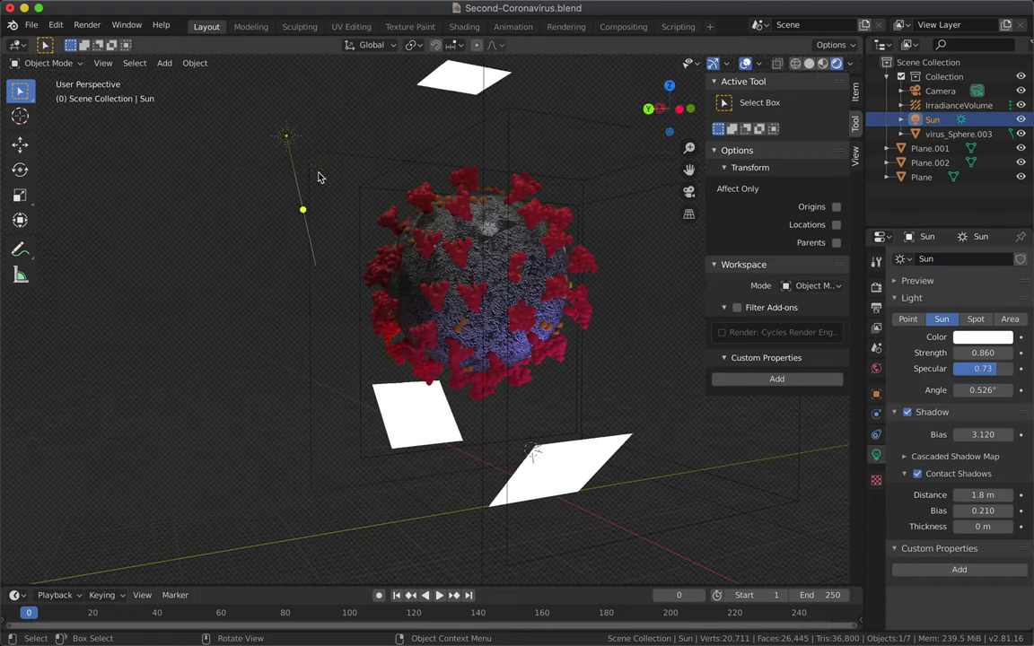
pyautogui.press('g')
pyautogui.click(805, 296)
pyautogui.click(877, 307)
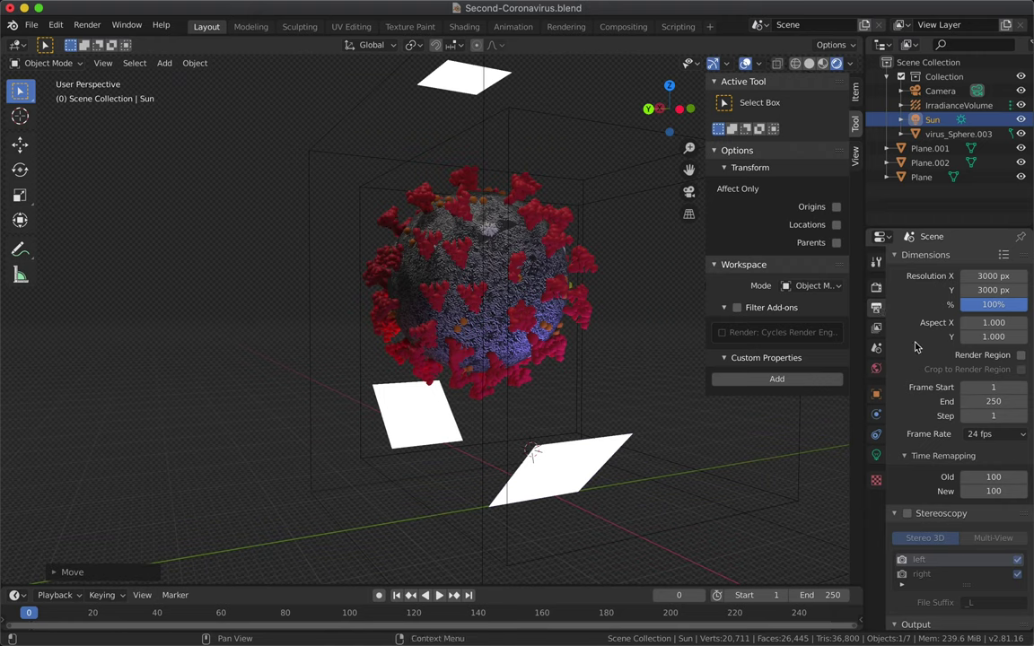
pyautogui.click(877, 286)
pyautogui.scroll(-10, 960, 404)
pyautogui.click(965, 508)
# Check the right panel's emission material, then delete the Sun lamp.
pyautogui.scroll(3, 677, 425)
pyautogui.scroll(2, 671, 428)
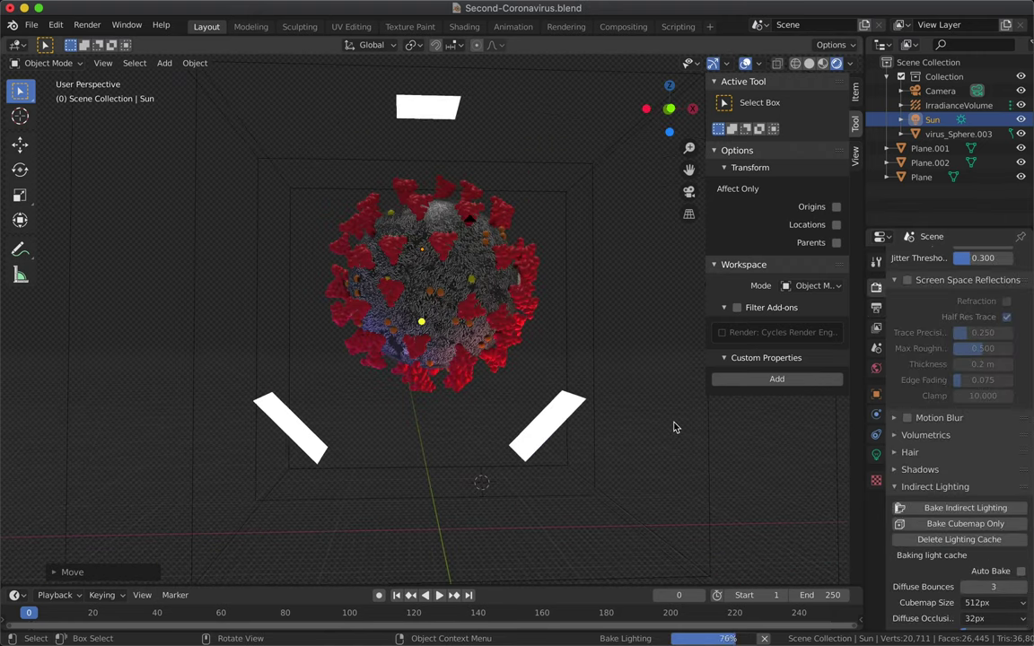
pyautogui.click(606, 423)
pyautogui.click(877, 515)
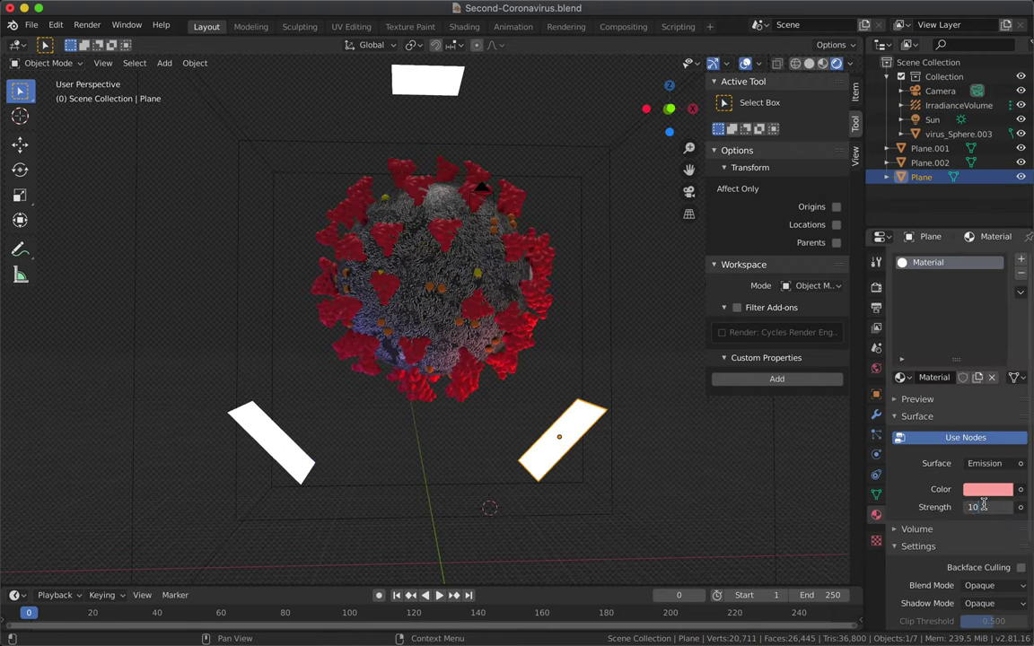
pyautogui.click(288, 235)
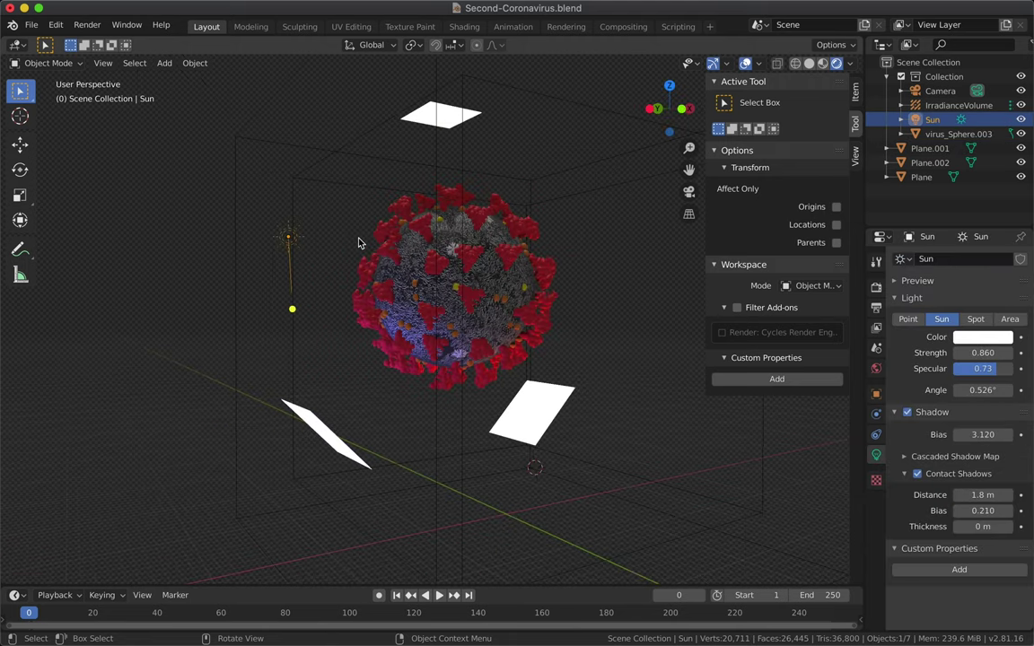
pyautogui.press('Delete')
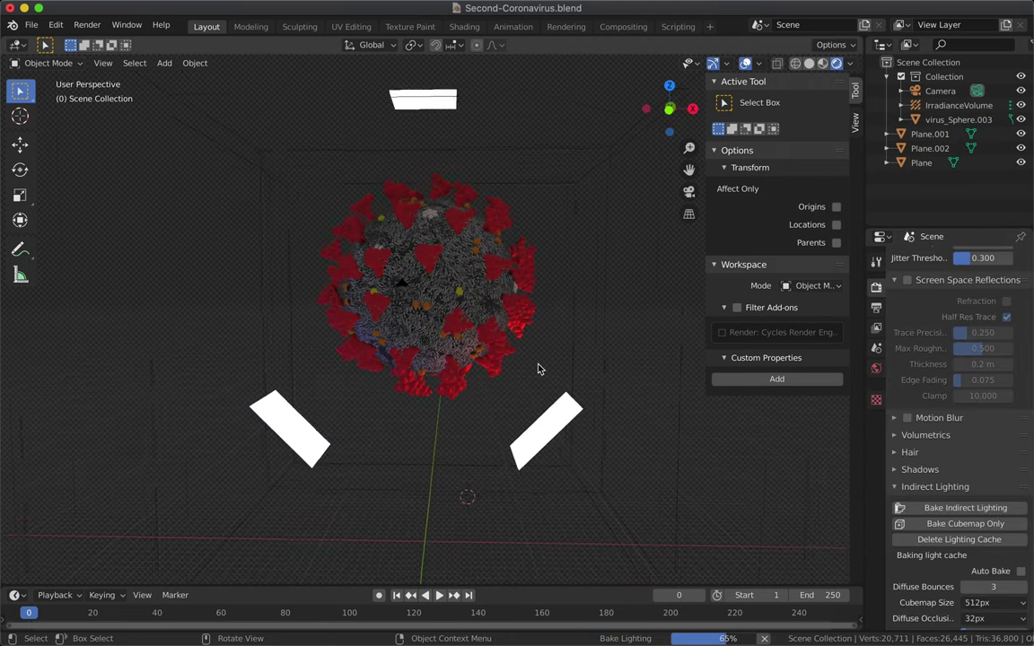
# Move the top panel further up-left, tilt it toward the virus, and bake the lighting.
pyautogui.scroll(-5, 484, 327)
pyautogui.scroll(-5, 484, 327)
pyautogui.click(489, 135)
pyautogui.press('g')
pyautogui.click(311, 126)
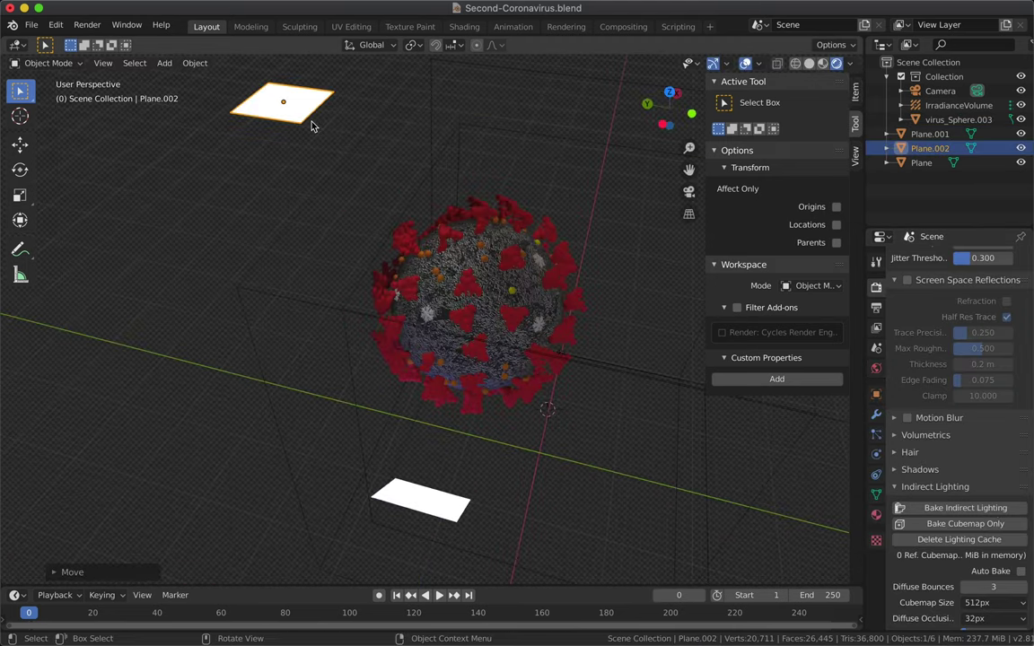
pyautogui.press('Return')
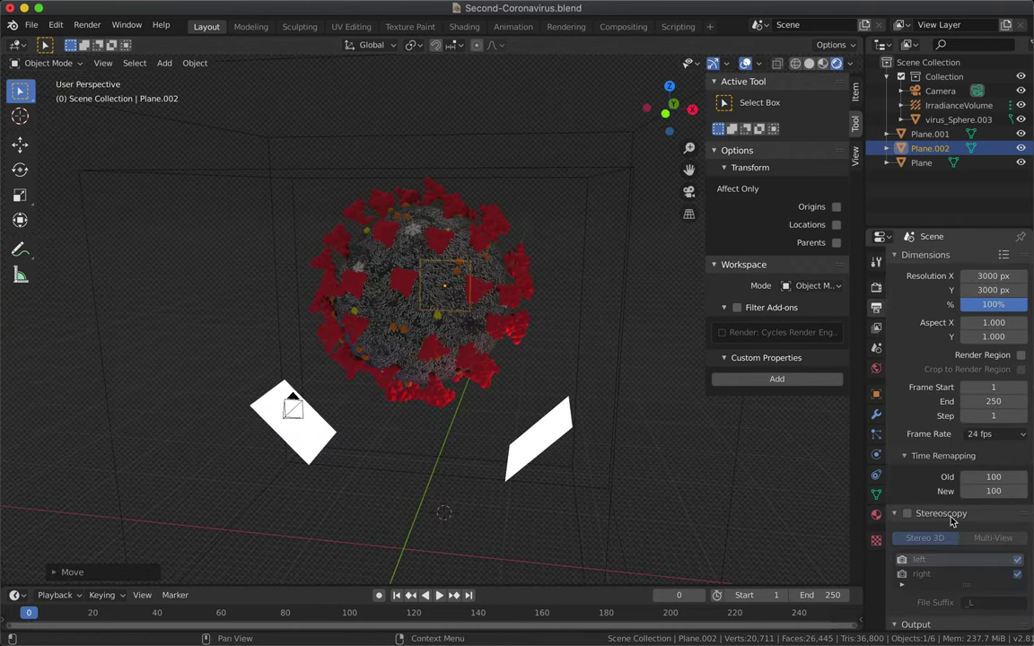
pyautogui.click(961, 508)
# Look through the scene camera and make the rendered background transparent.
pyautogui.click(102, 62)
pyautogui.moveTo(129, 228)
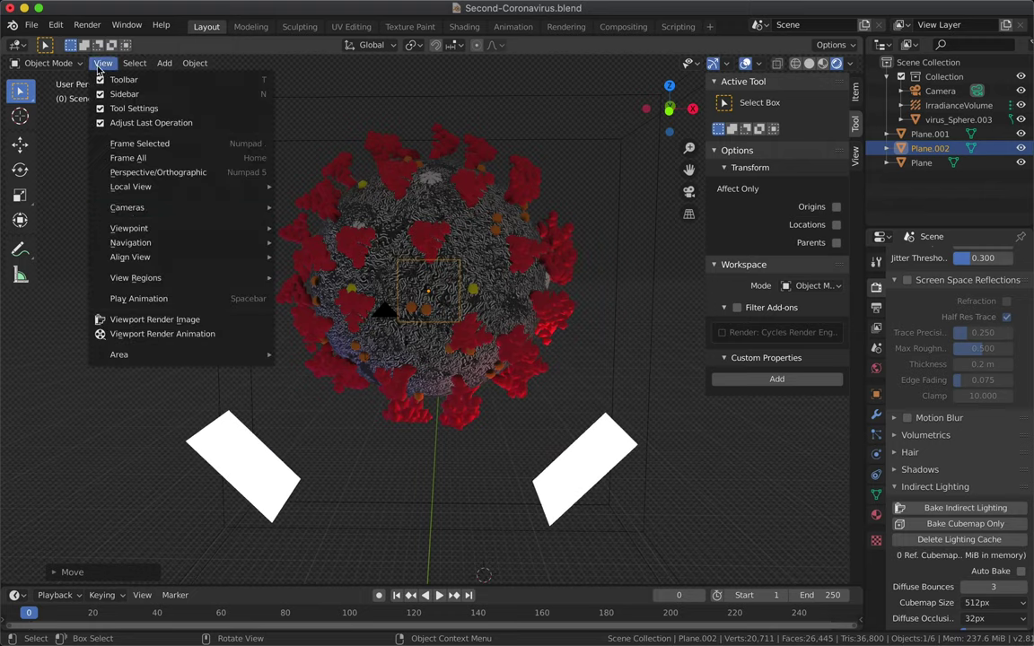
pyautogui.click(363, 230)
pyautogui.scroll(2, 404, 287)
pyautogui.click(579, 490)
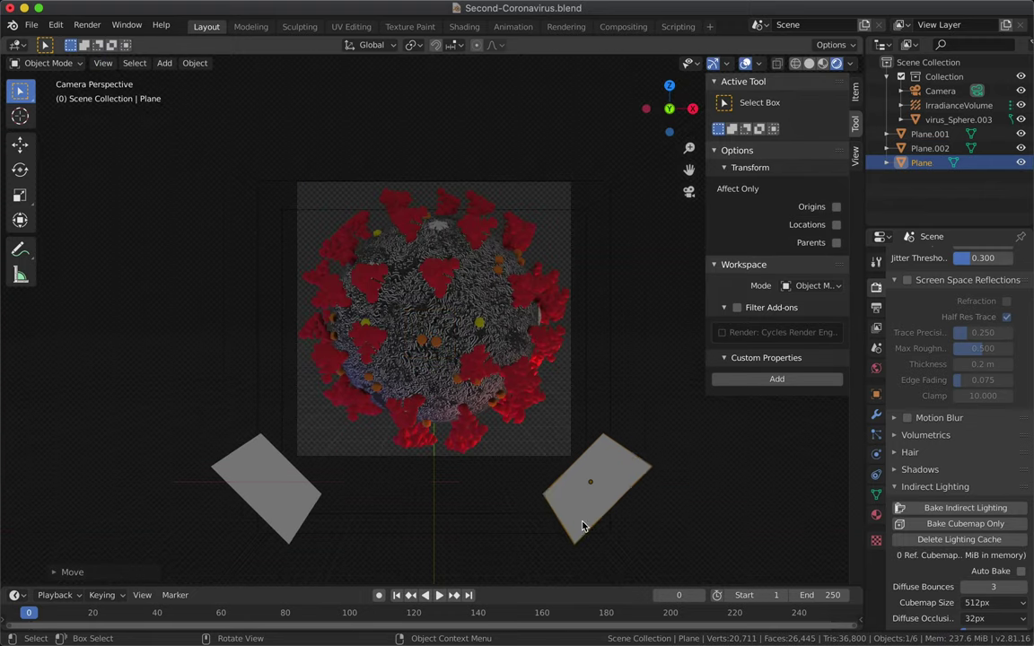
pyautogui.scroll(3, 575, 375)
pyautogui.scroll(-7, 952, 449)
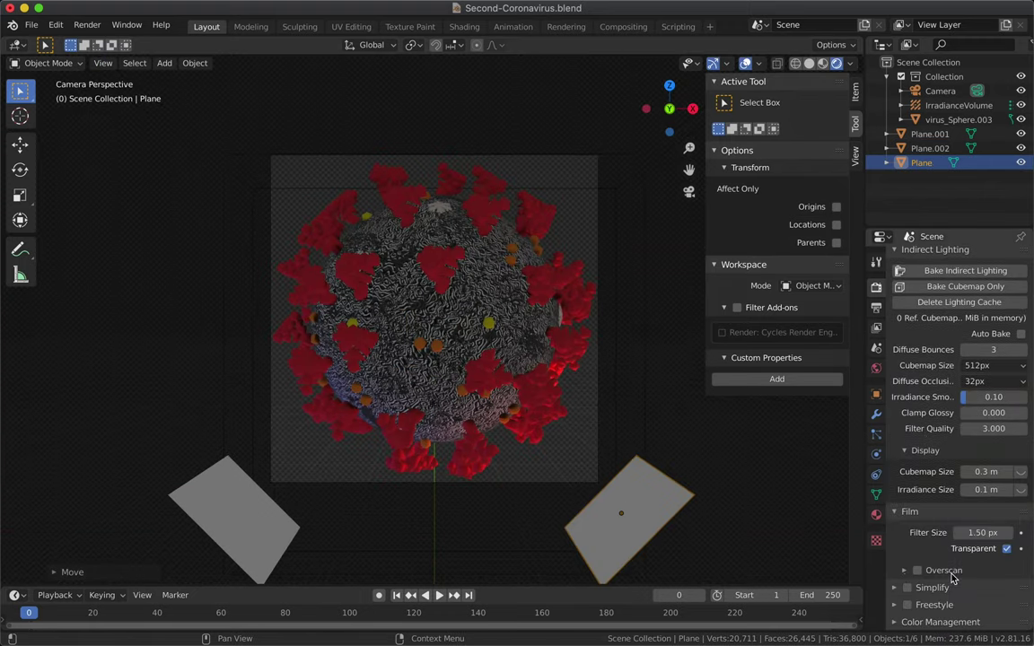
pyautogui.click(1007, 523)
# Rebake indirect lighting, revisit the top panel's material, and paste a panel copy.
pyautogui.scroll(3, 979, 503)
pyautogui.scroll(2, 951, 498)
pyautogui.scroll(2, 925, 492)
pyautogui.scroll(2, 901, 486)
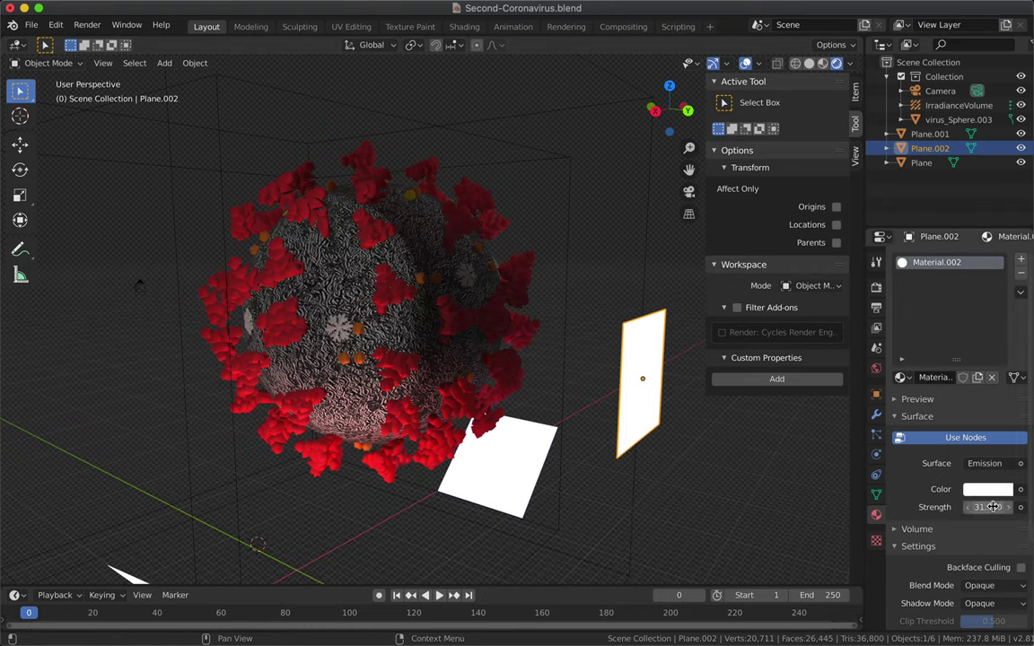
pyautogui.click(877, 287)
pyautogui.click(925, 574)
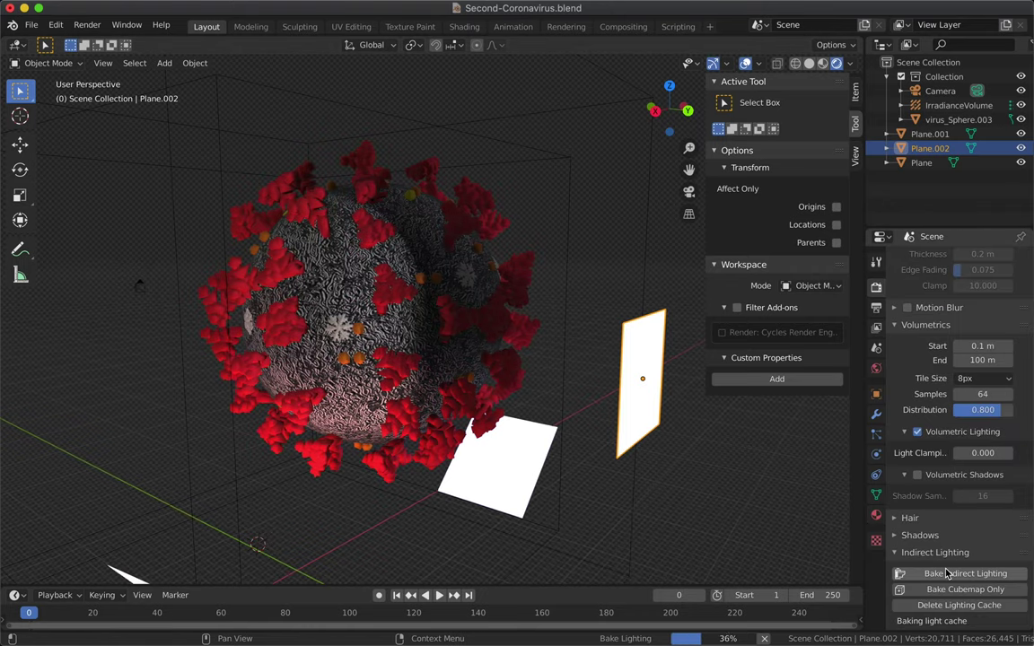
pyautogui.click(878, 514)
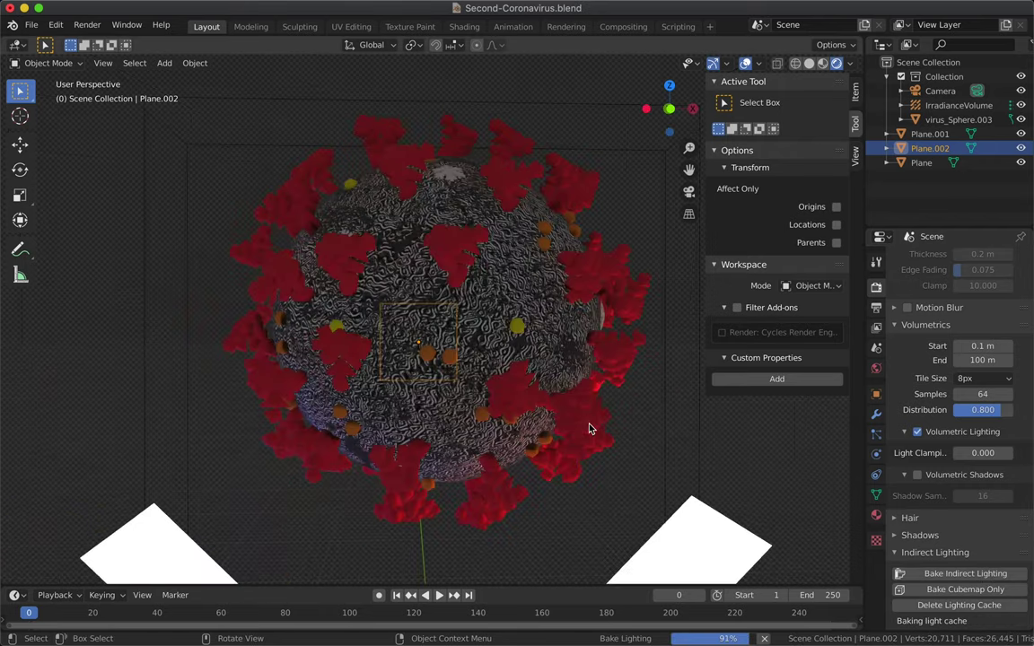
pyautogui.hotkey('ctrl', 'v')
# Move the pasted Plane.003 along Y, bake the lighting, and resize the panel.
pyautogui.press('g')
pyautogui.press('y')
pyautogui.click(393, 380)
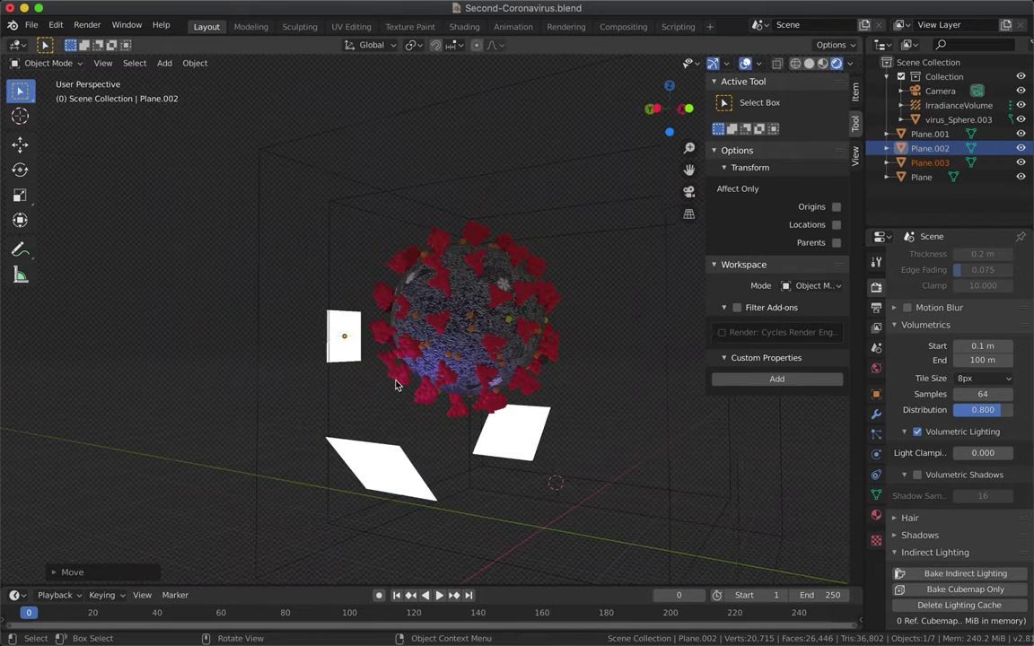
pyautogui.click(934, 575)
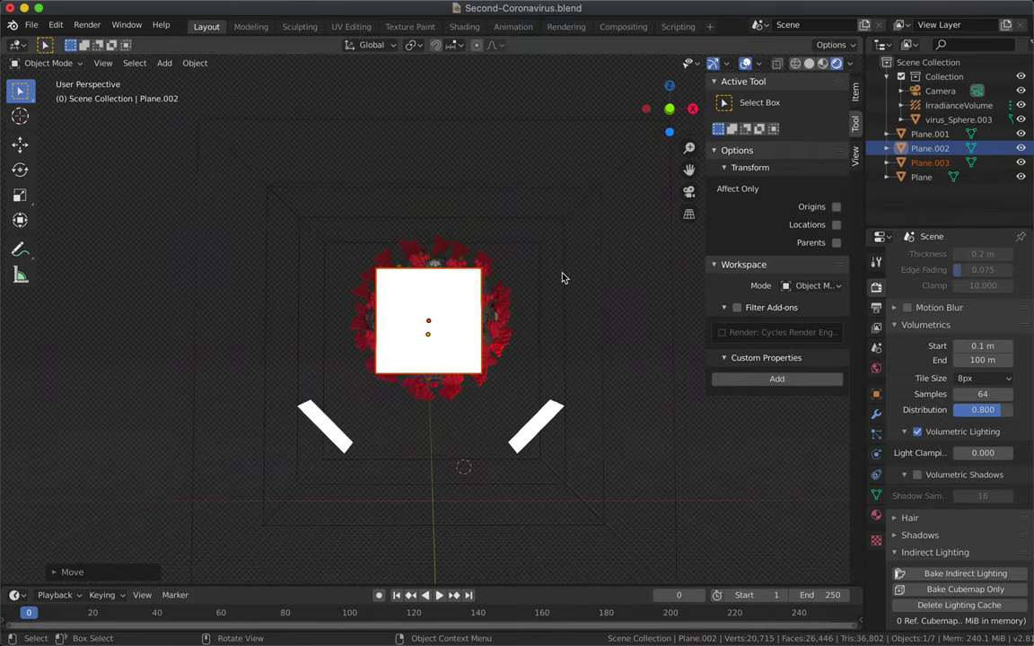
pyautogui.click(349, 336)
pyautogui.click(533, 447)
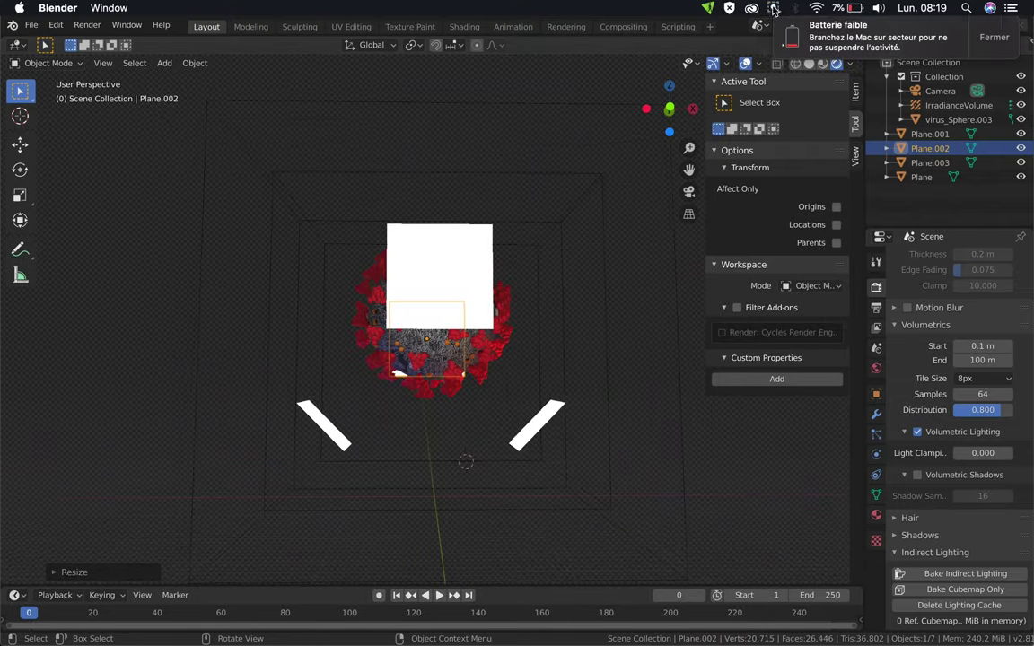
# Frame the whole scene, then view it through the scene camera.
pyautogui.scroll(5, 428, 297)
pyautogui.click(103, 63)
pyautogui.click(117, 157)
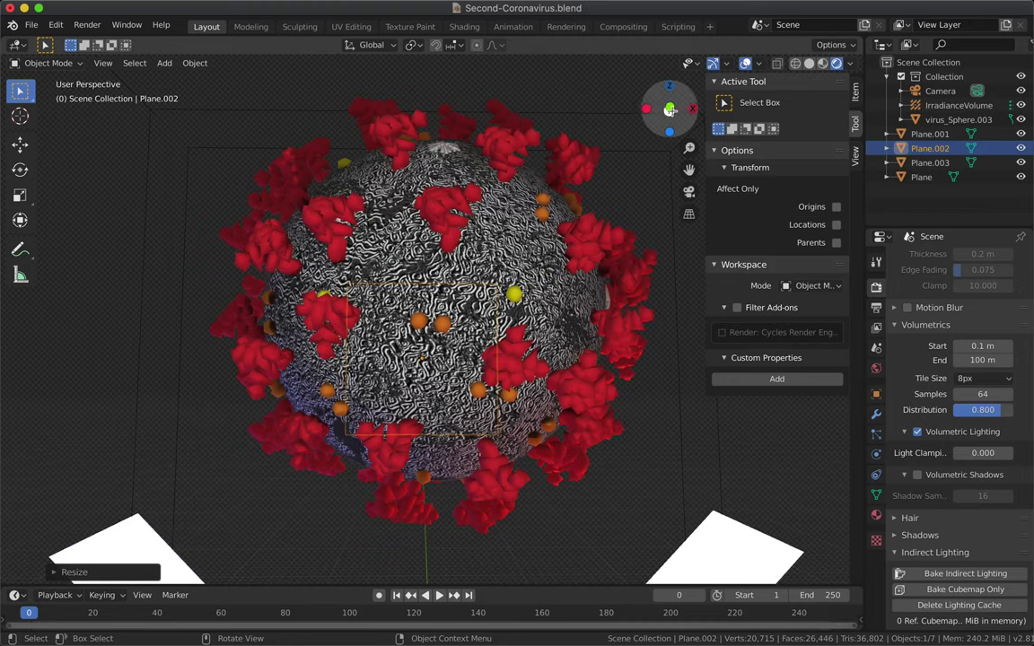
pyautogui.click(102, 63)
pyautogui.click(300, 226)
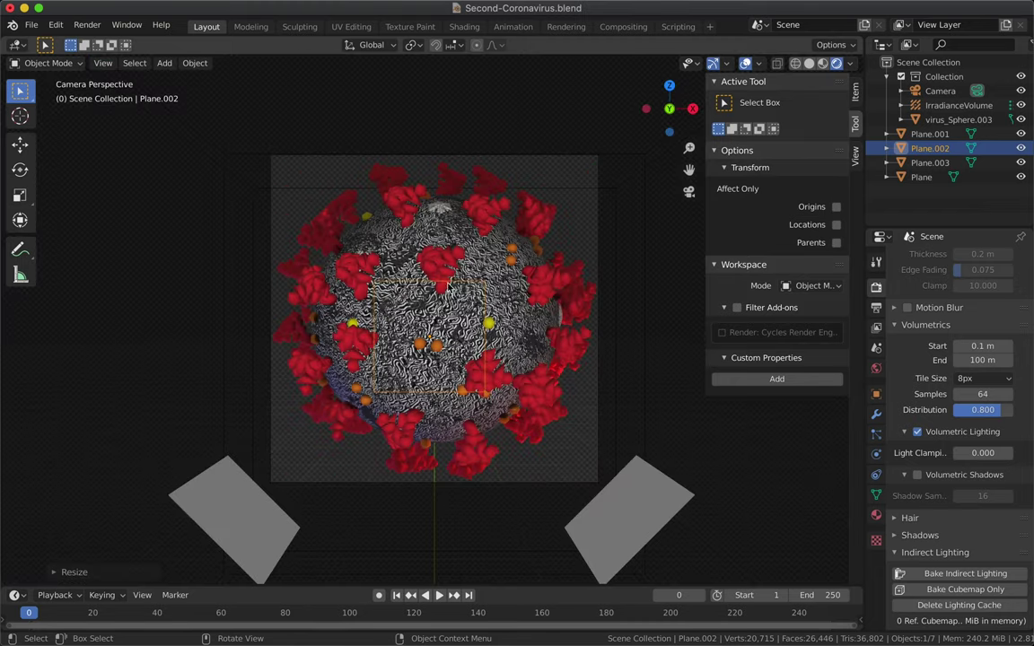
# Save the Blender file, stepping back and redoing changes in the undo history.
pyautogui.click(876, 307)
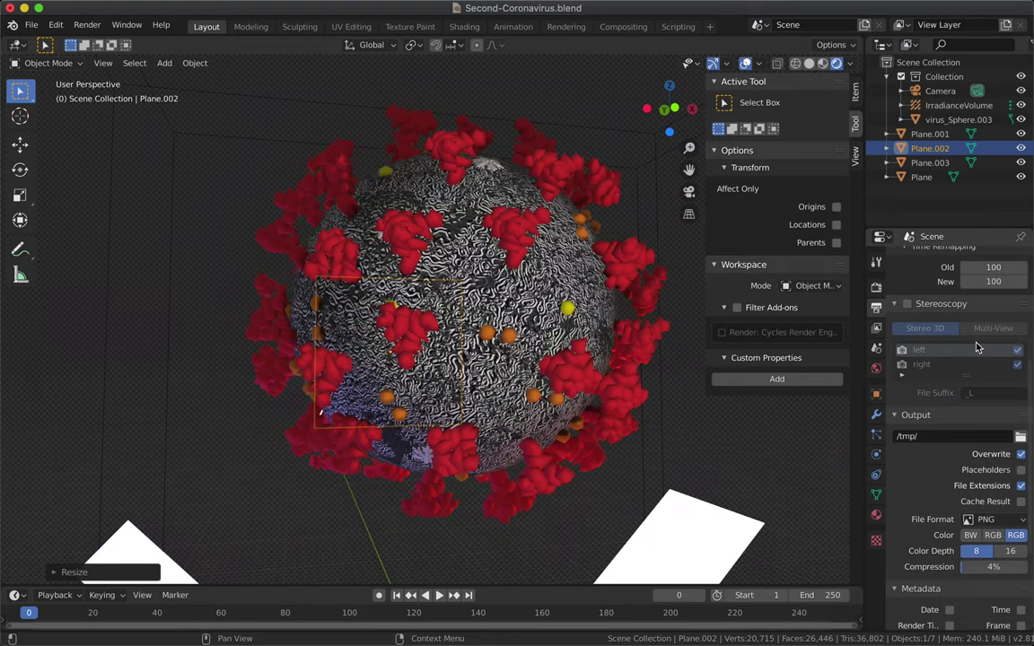
pyautogui.scroll(-1, 977, 347)
pyautogui.hotkey('ctrl', 's')
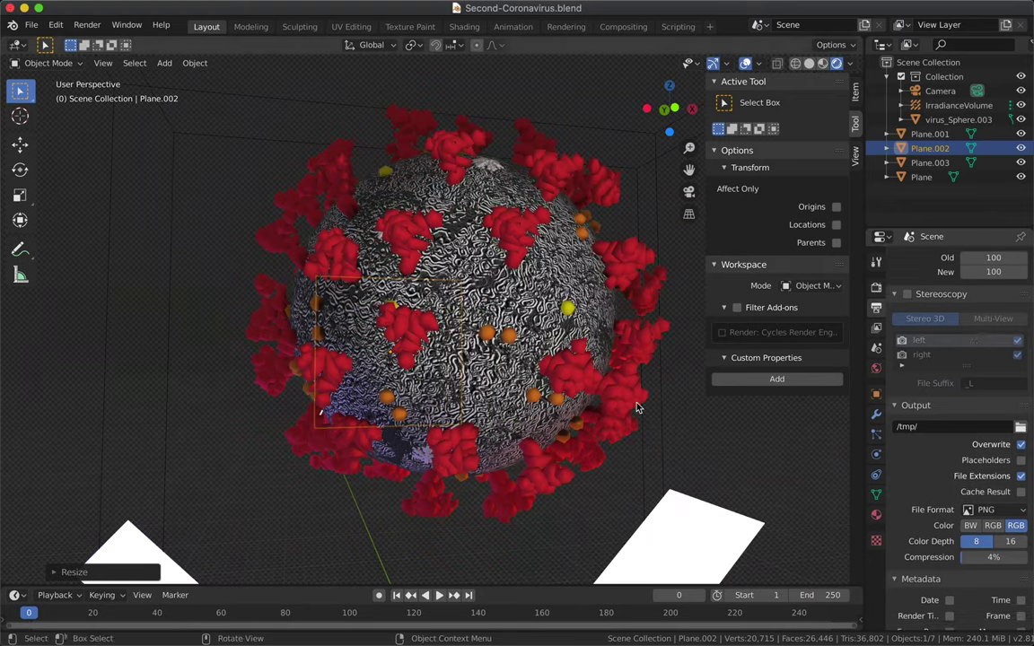
pyautogui.hotkey('ctrl', 'z')
pyautogui.hotkey('ctrl', 'z')
pyautogui.hotkey('ctrl', 'z')
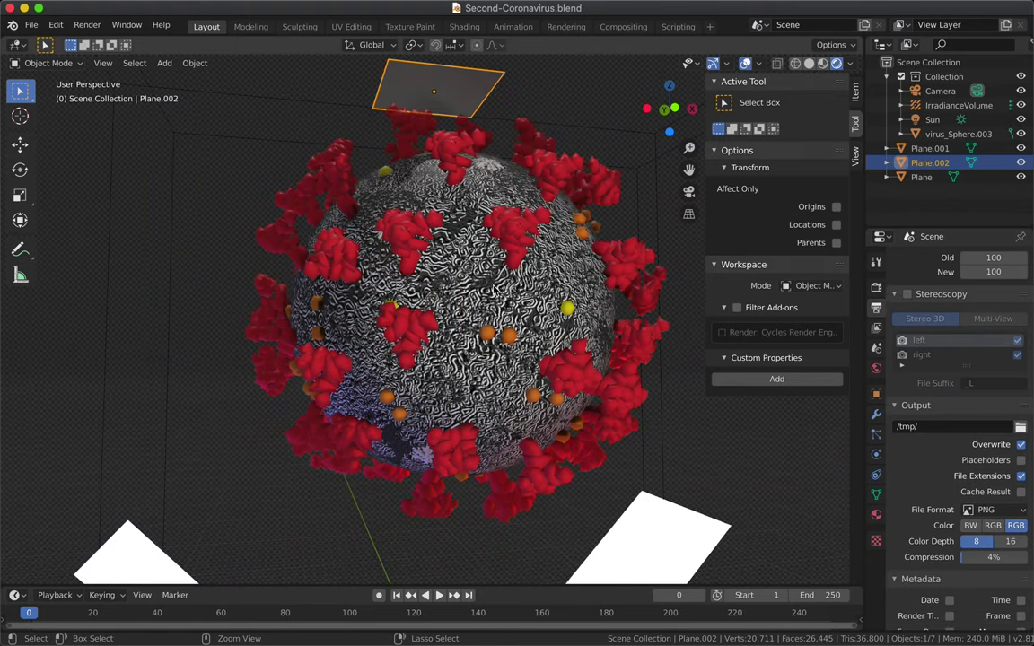
pyautogui.hotkey('ctrl', 'shift', 'z')
pyautogui.hotkey('ctrl', 'shift', 'z')
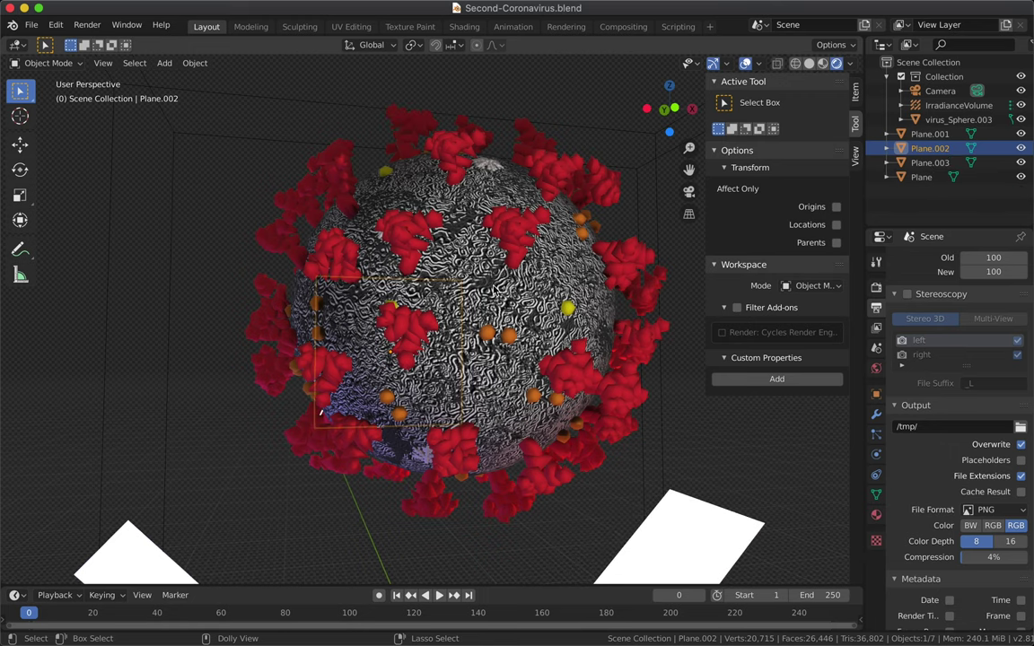
pyautogui.scroll(-2, 986, 415)
pyautogui.scroll(-2, 986, 415)
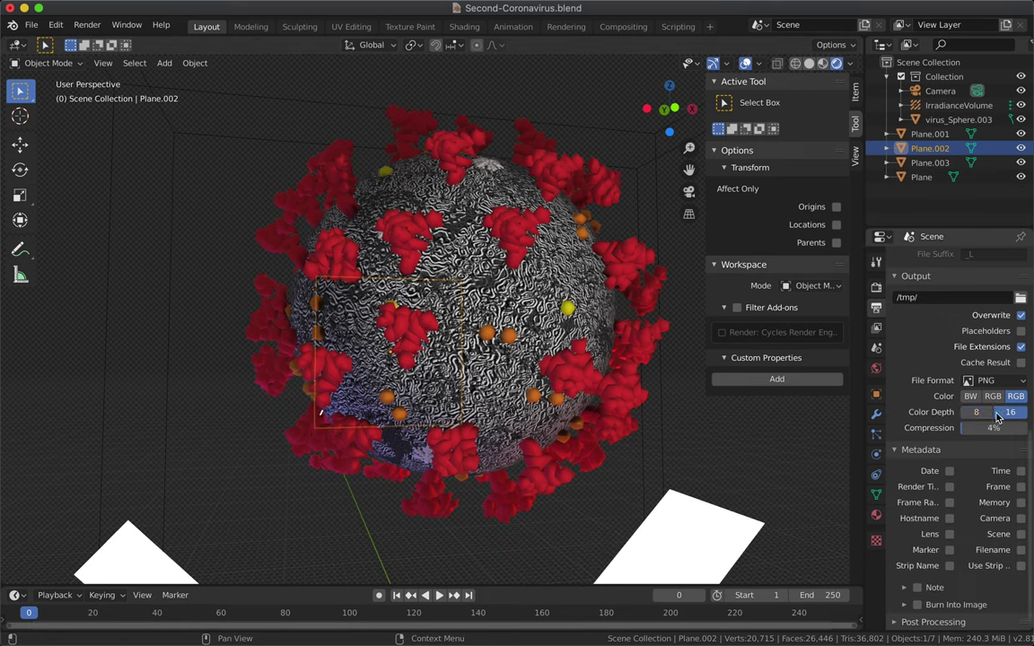
# Adjust a render setting value and try Bloom, leaving it off.
pyautogui.click(901, 621)
pyautogui.scroll(-2, 900, 610)
pyautogui.click(876, 287)
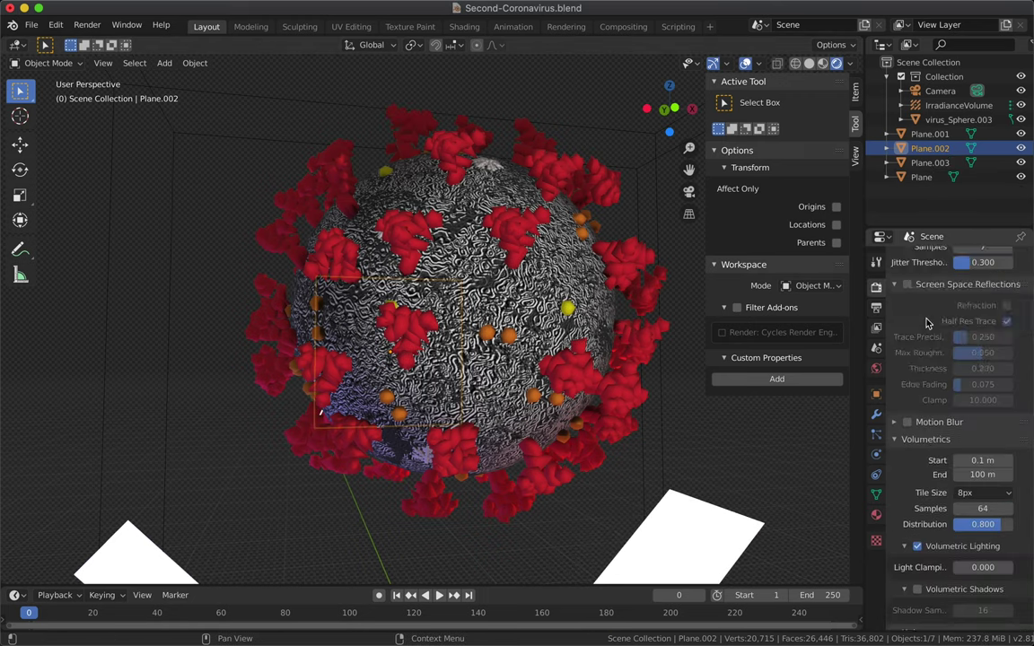
pyautogui.scroll(10, 952, 404)
pyautogui.scroll(-1, 920, 373)
pyautogui.moveTo(979, 375); pyautogui.dragTo(1001, 375)
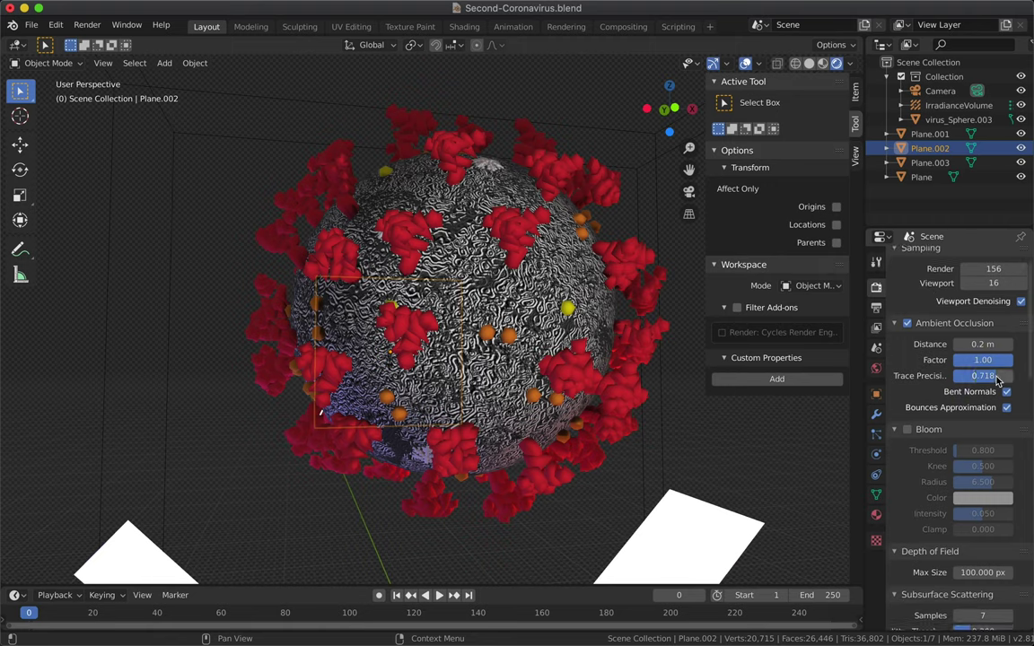
pyautogui.scroll(-4, 999, 380)
pyautogui.click(908, 322)
pyautogui.click(908, 323)
pyautogui.click(908, 322)
pyautogui.click(907, 322)
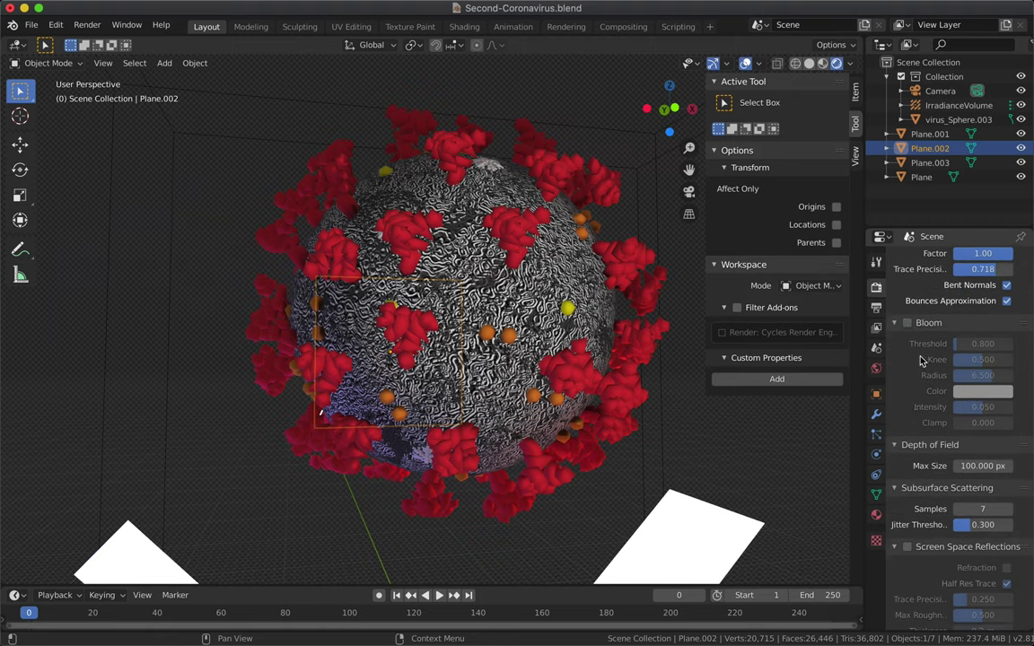
pyautogui.scroll(-2, 921, 360)
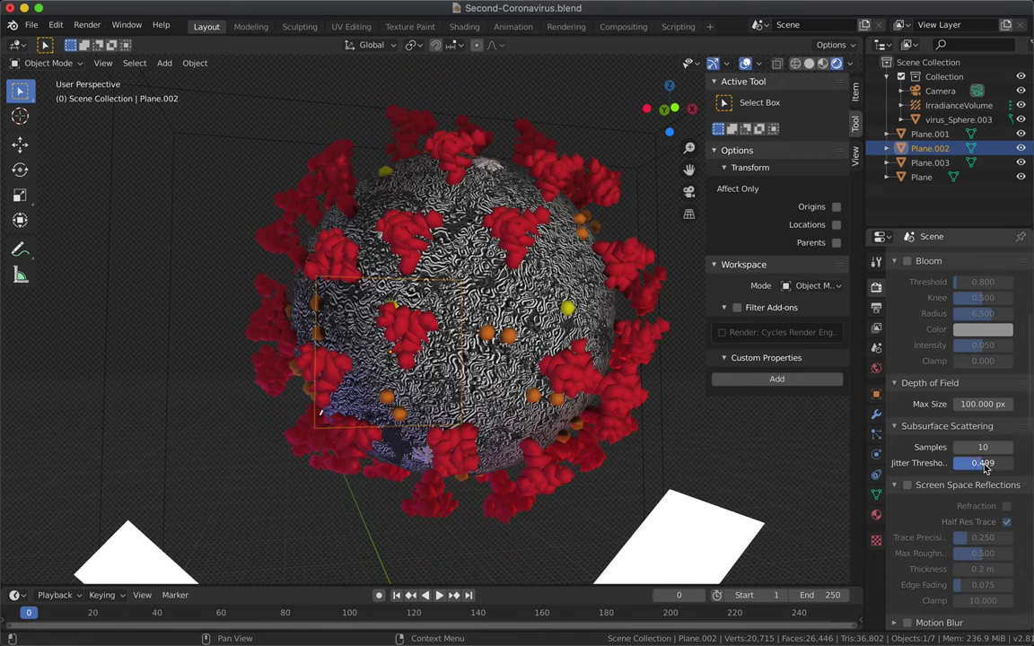
pyautogui.scroll(-2, 985, 468)
# Enable Screen Space Reflections and lower hair additional subdivision to 1.
pyautogui.click(909, 441)
pyautogui.hscroll(-5, 639, 401)
pyautogui.hscroll(-5, 640, 403)
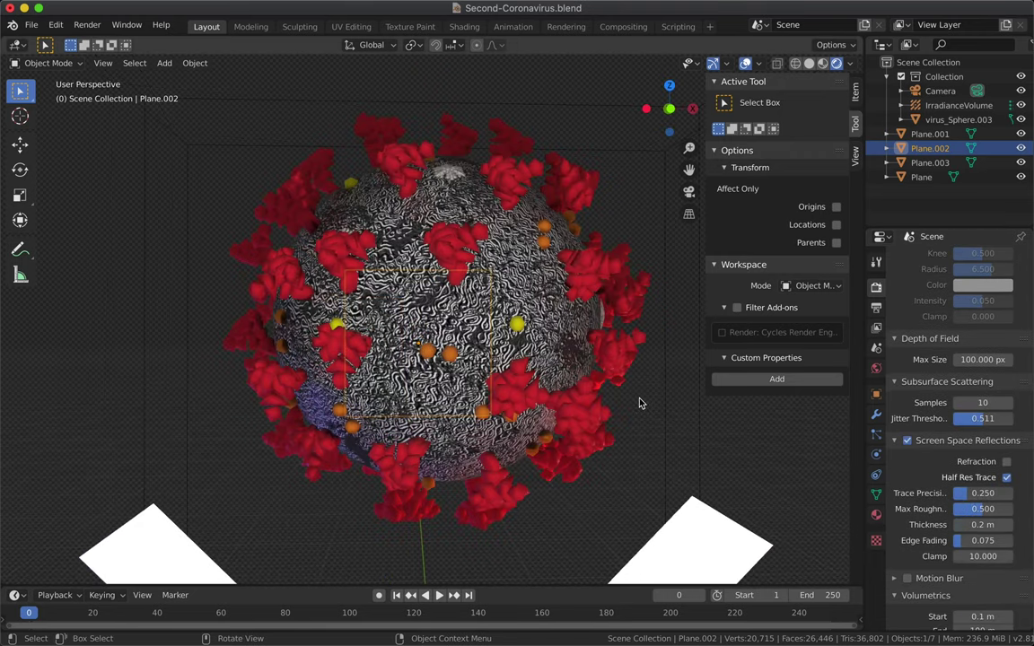
pyautogui.scroll(-5, 979, 518)
pyautogui.scroll(-2, 979, 515)
pyautogui.scroll(-3, 997, 490)
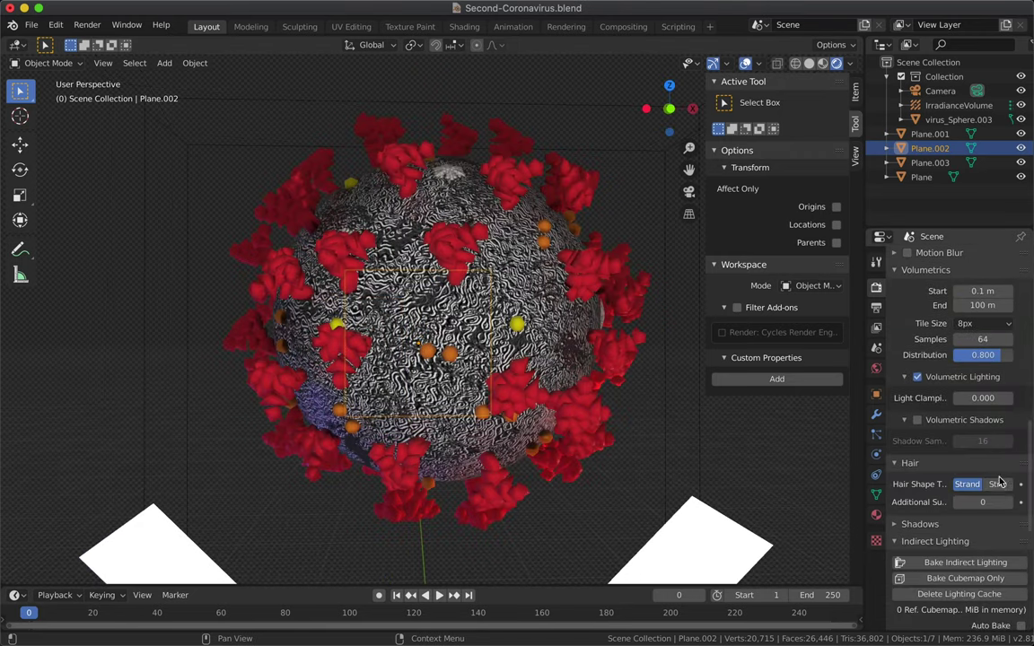
pyautogui.click(957, 508)
# Set shadow Cube Size 1024px, Cascade Size 2048px, and turn off high bitdepth shadows.
pyautogui.click(919, 524)
pyautogui.click(985, 444)
pyautogui.click(897, 521)
pyautogui.click(985, 460)
pyautogui.click(934, 545)
pyautogui.click(1007, 478)
pyautogui.scroll(-3, 1010, 481)
pyautogui.scroll(-2, 1023, 482)
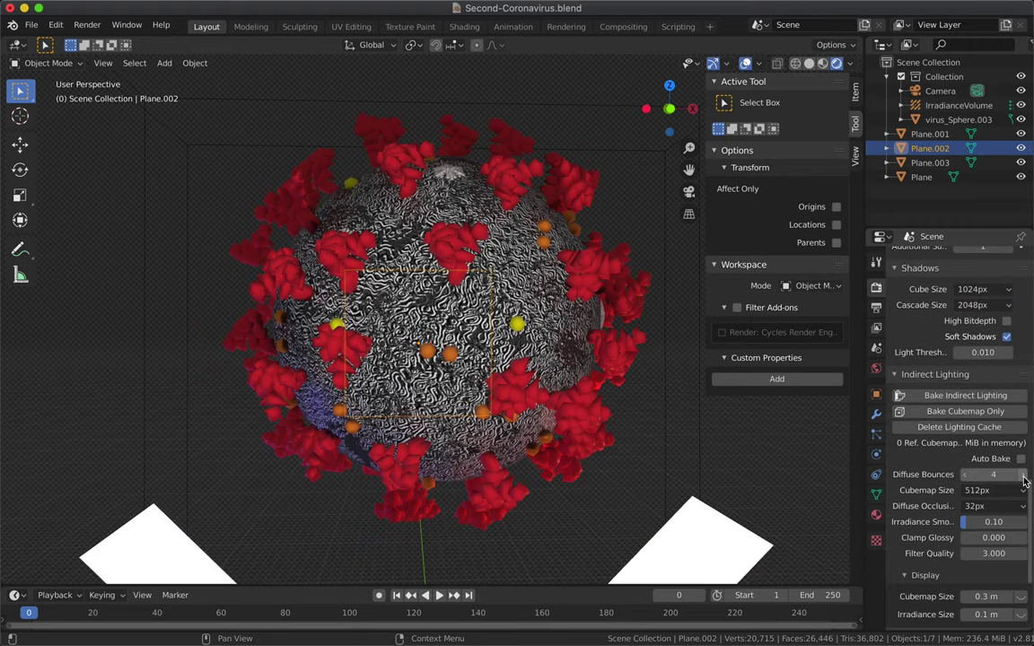
# Review the diffuse occlusion and Simplify settings, then show the view layer passes.
pyautogui.click(985, 506)
pyautogui.scroll(-3, 898, 547)
pyautogui.scroll(-1, 907, 588)
pyautogui.click(907, 588)
pyautogui.scroll(-3, 907, 539)
pyautogui.scroll(-2, 925, 404)
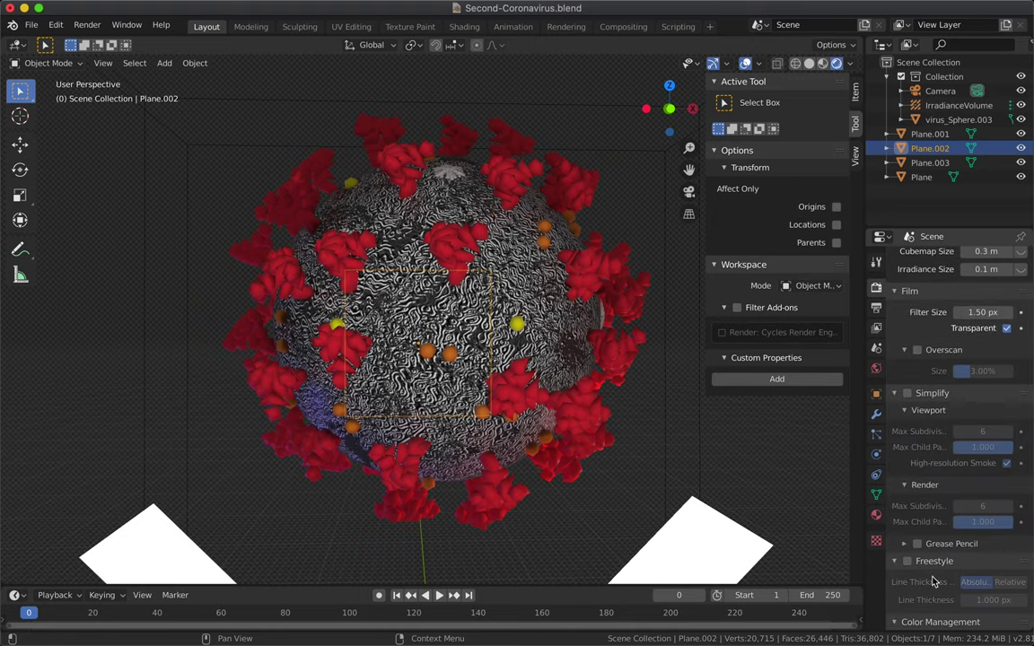
pyautogui.click(876, 307)
pyautogui.scroll(-5, 928, 332)
pyautogui.scroll(-4, 928, 332)
pyautogui.click(876, 327)
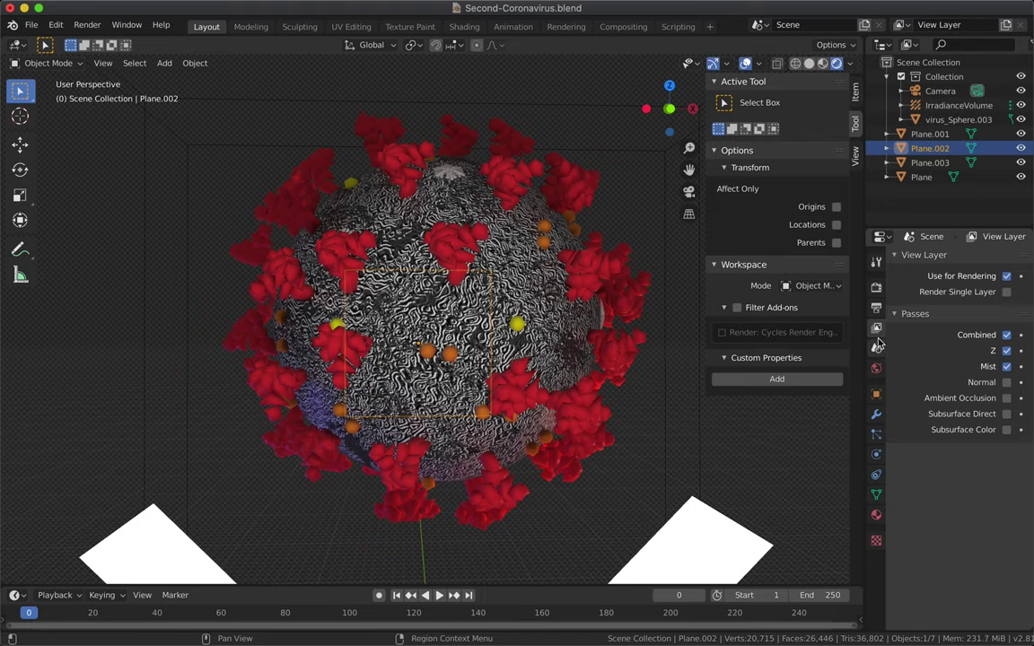
# Render the current frame with Render > Render Image.
pyautogui.click(87, 24)
pyautogui.click(105, 41)
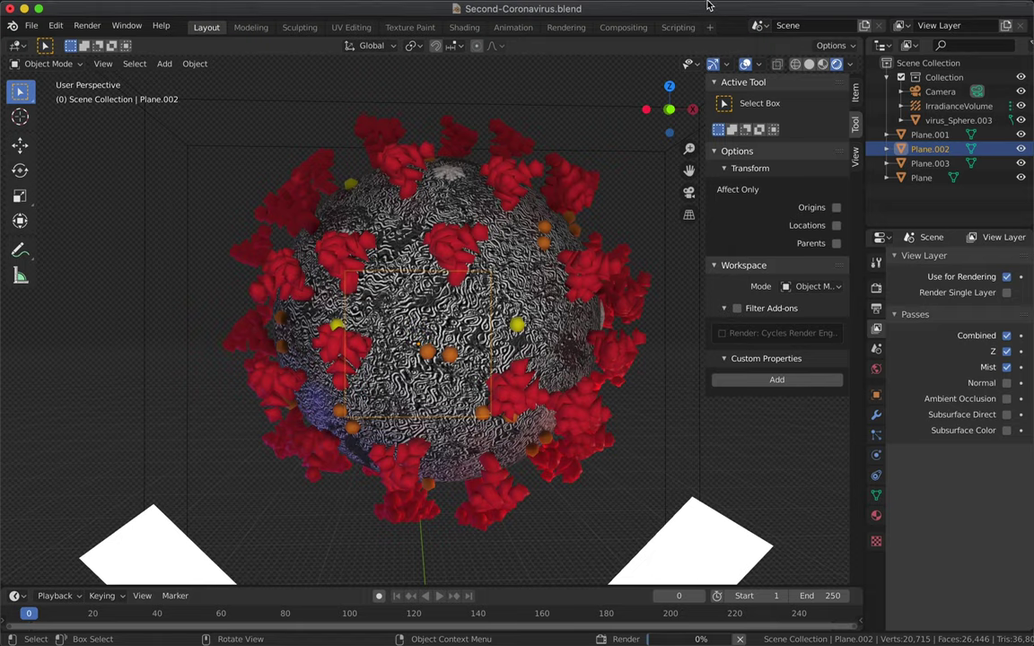
pyautogui.click(582, 632)
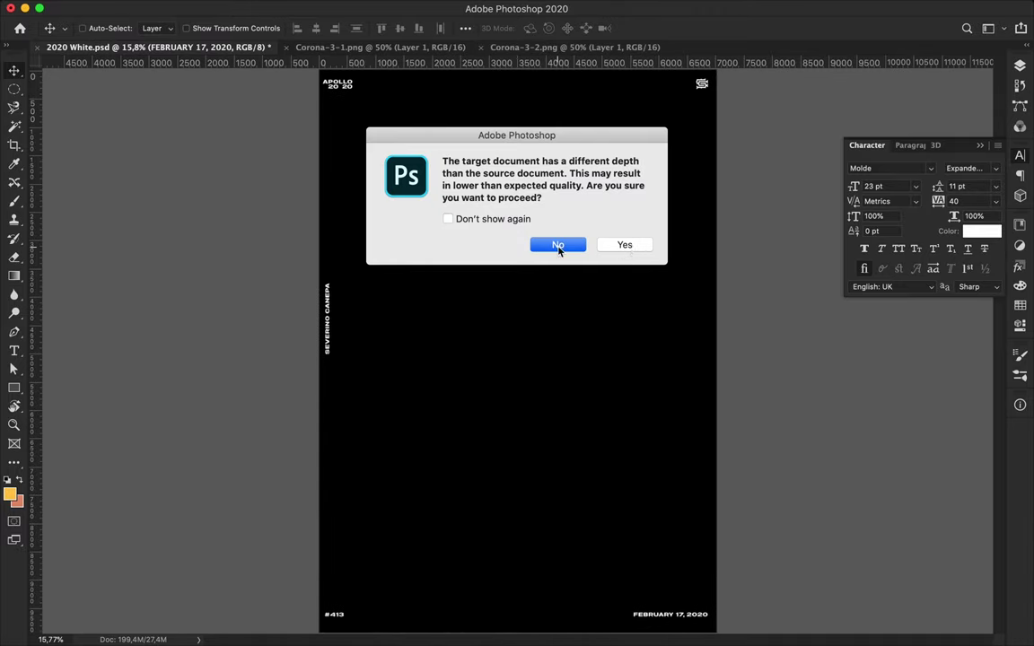
# Place the second virus render, accepting the bit-depth mismatch warning.
pyautogui.click(559, 245)
pyautogui.click(179, 8)
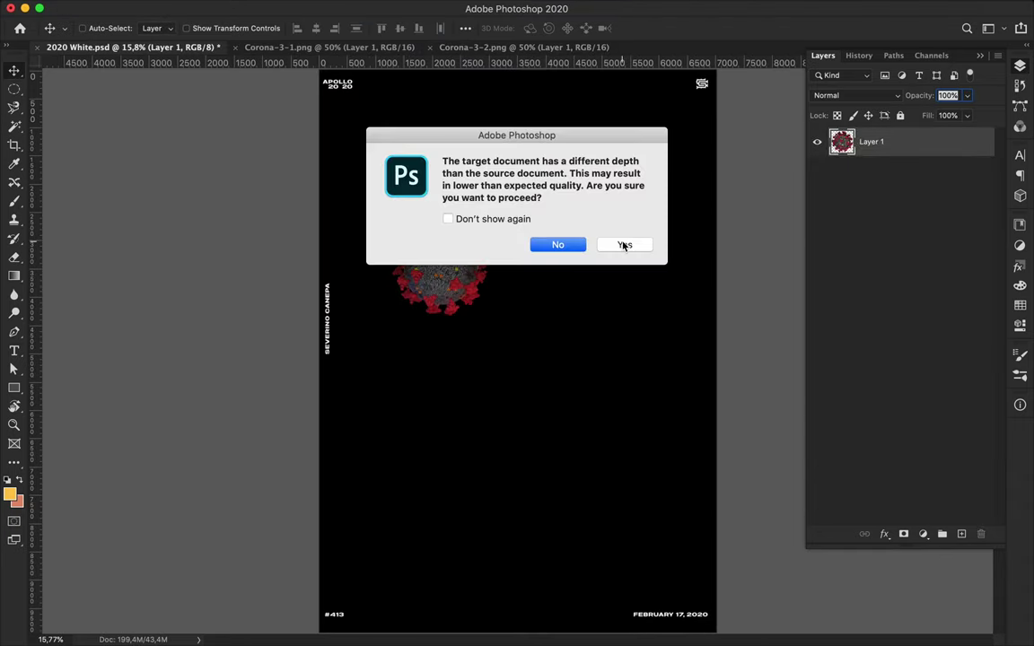
pyautogui.click(625, 246)
# Enlarge the second virus below the first and reorder the virus layers above Rectangle 1.
pyautogui.press('super+t')
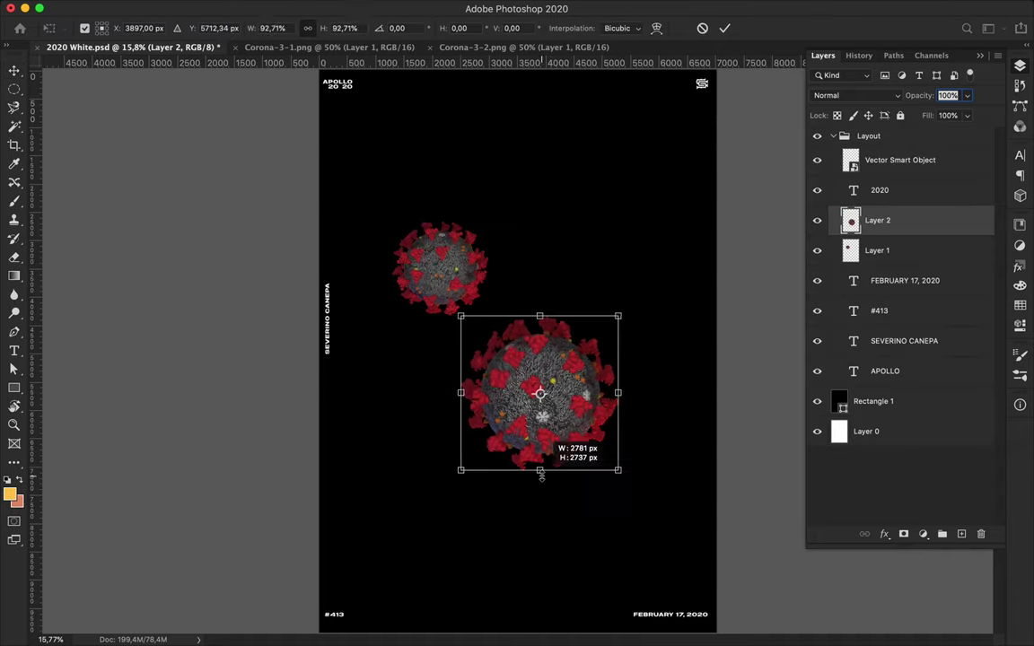
pyautogui.moveTo(554, 450); pyautogui.dragTo(484, 404)
pyautogui.press('Return')
pyautogui.scroll(2, 465, 299)
pyautogui.scroll(-2, 464, 299)
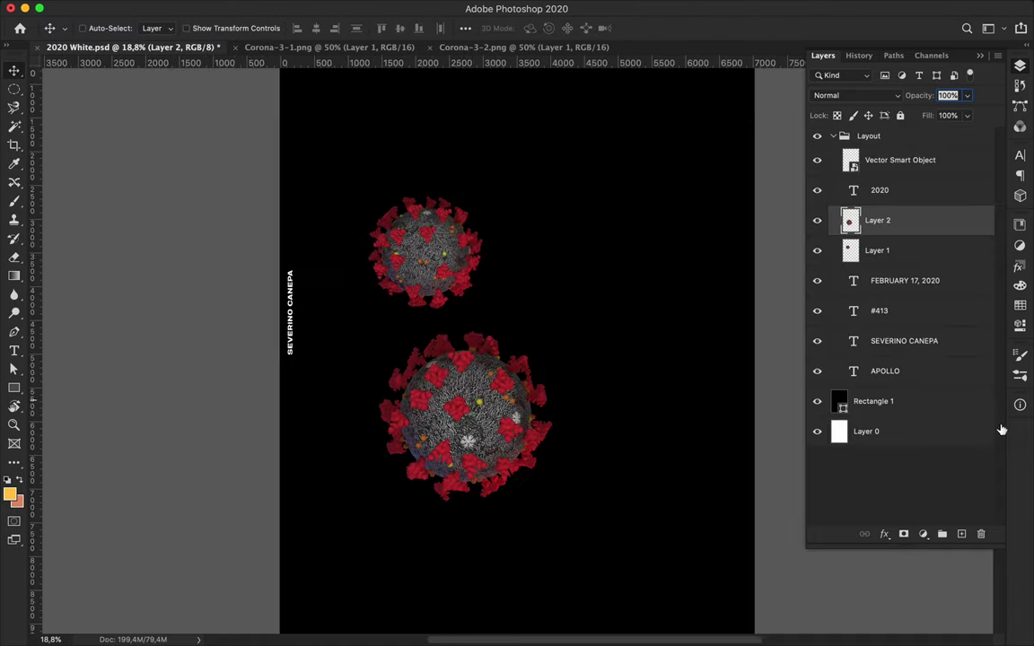
pyautogui.moveTo(904, 235); pyautogui.dragTo(896, 421)
# Move the background rectangle beneath both viruses and fill it pink.
pyautogui.moveTo(892, 378); pyautogui.dragTo(892, 417)
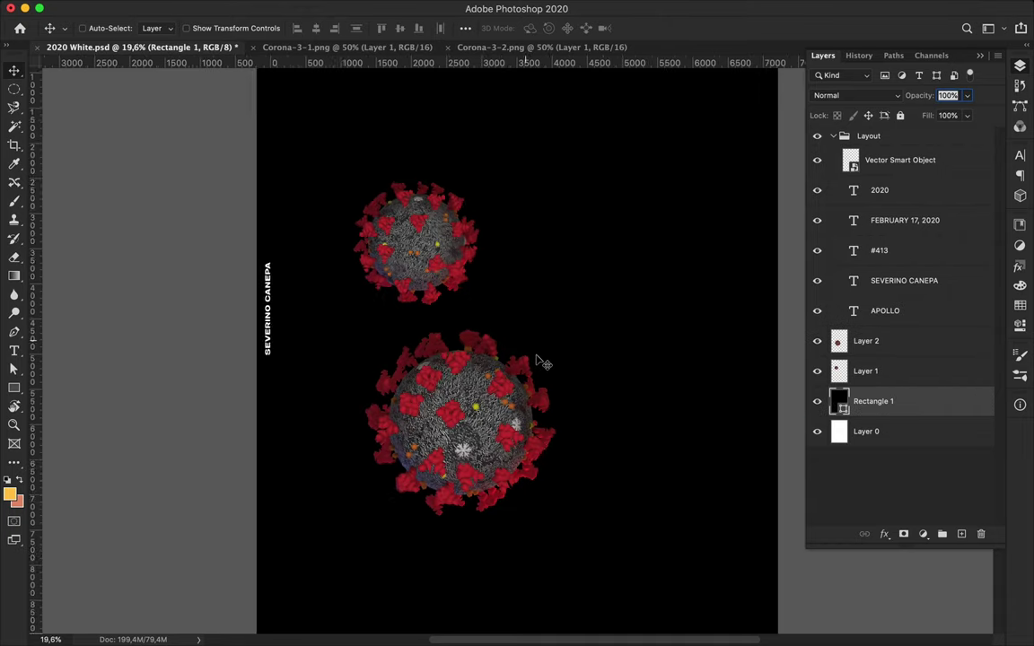
pyautogui.press('super+0')
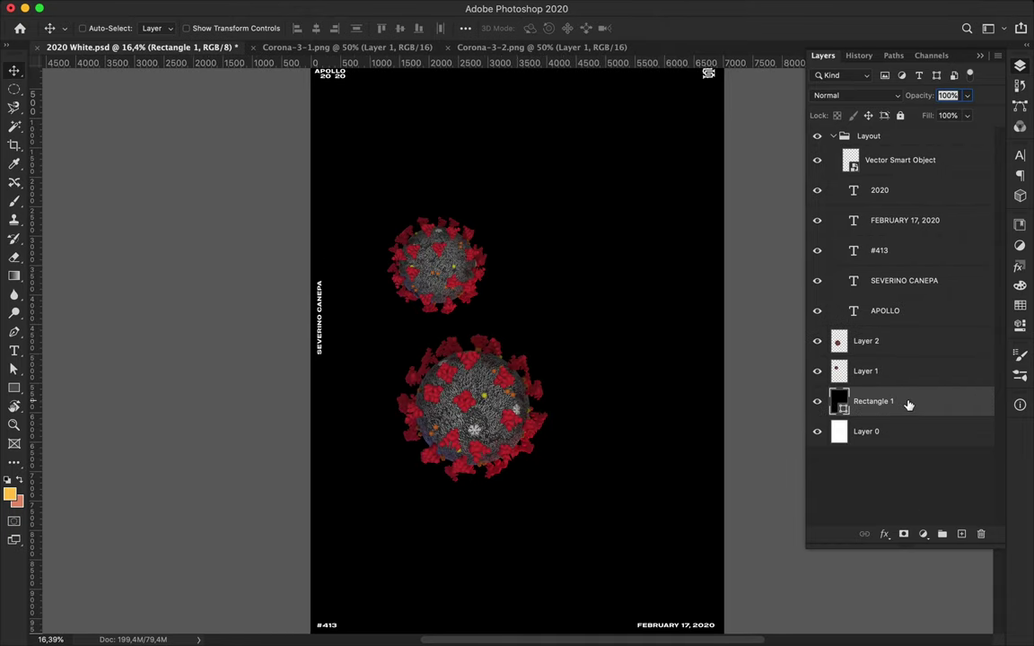
pyautogui.press('u')
pyautogui.click(212, 25)
pyautogui.click(137, 92)
pyautogui.press('v')
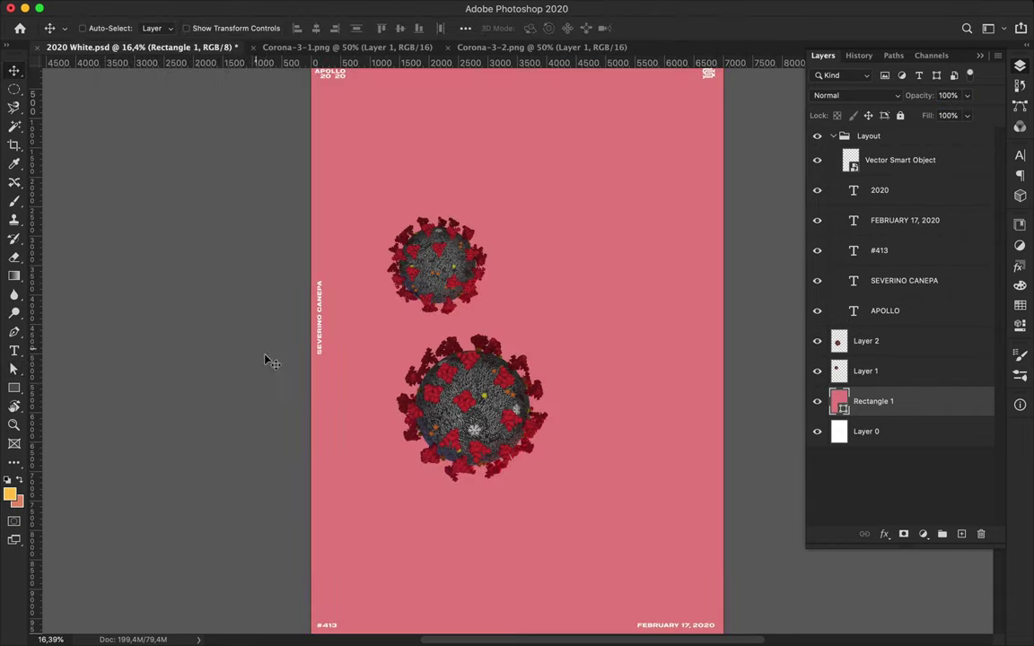
# Add a Hue/Saturation adjustment to both virus layers, shifting their red toward cyan.
pyautogui.click(866, 341)
pyautogui.keyDown('shift'); pyautogui.click(877, 369); pyautogui.keyUp('shift')
pyautogui.click(923, 534)
pyautogui.click(937, 611)
pyautogui.moveTo(914, 312); pyautogui.dragTo(1006, 312)
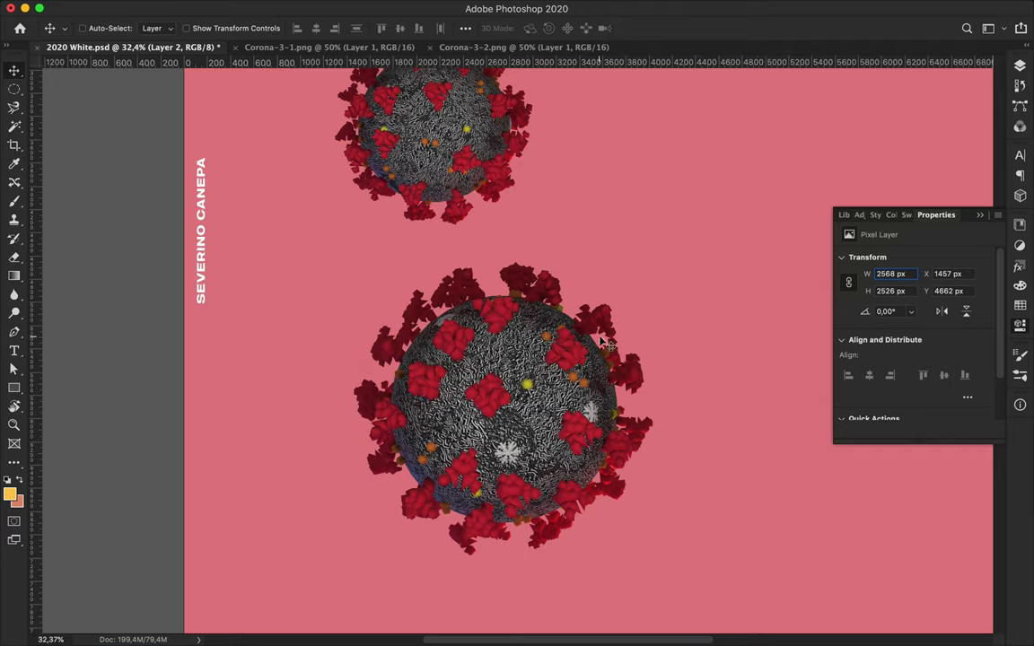
# Convert Corona-3-1.png to grayscale and apply the Color Halftone filter.
pyautogui.hotkey('ctrl', 'Tab')
pyautogui.click(178, 7)
pyautogui.click(380, 41)
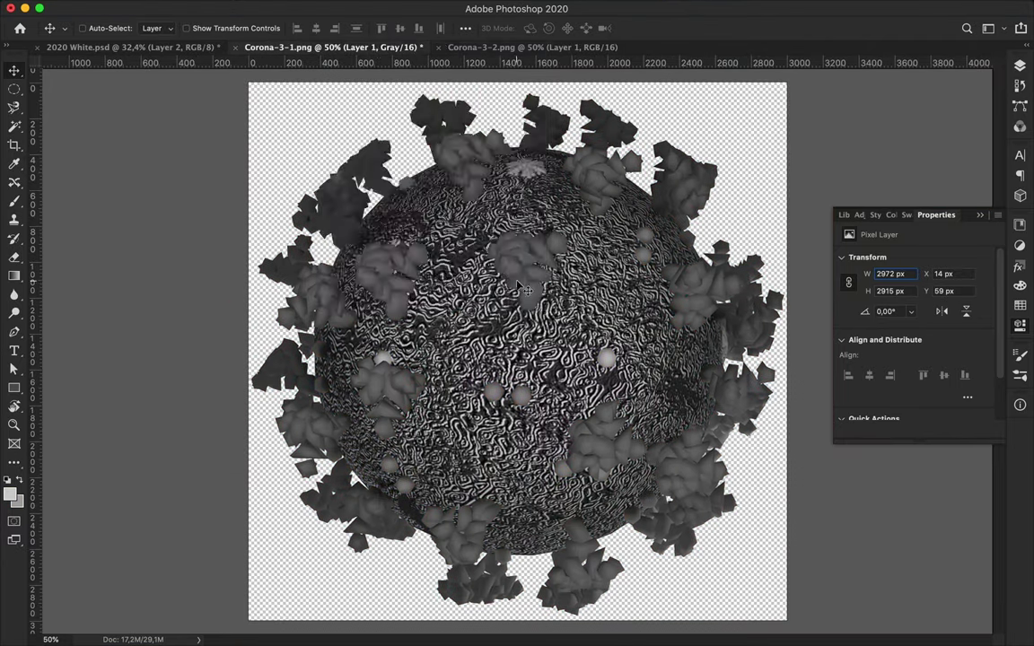
pyautogui.click(337, 7)
pyautogui.moveTo(351, 233)
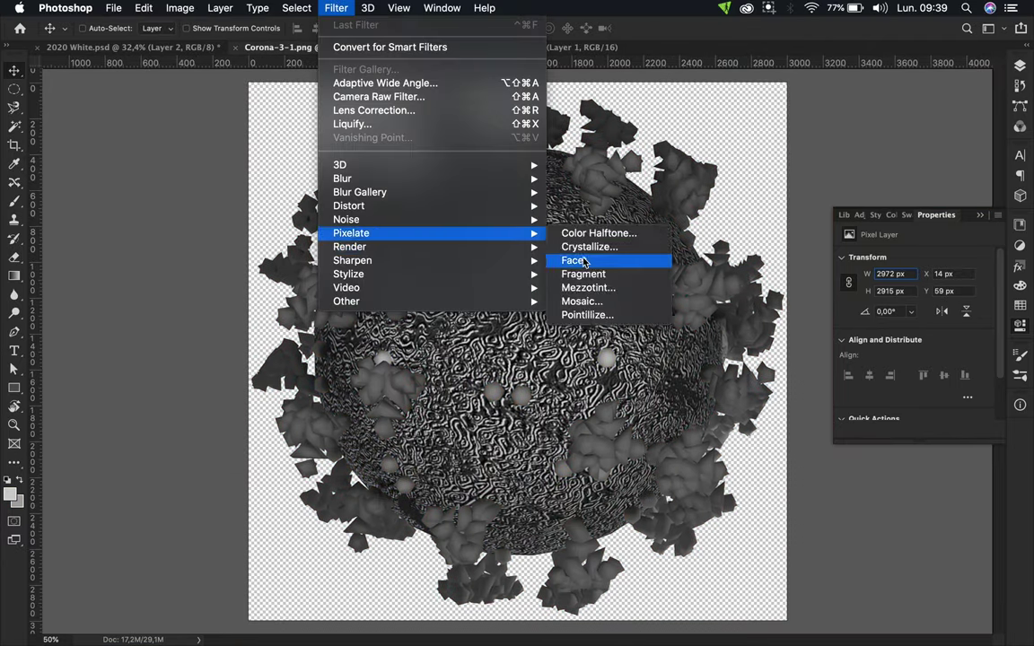
pyautogui.click(595, 219)
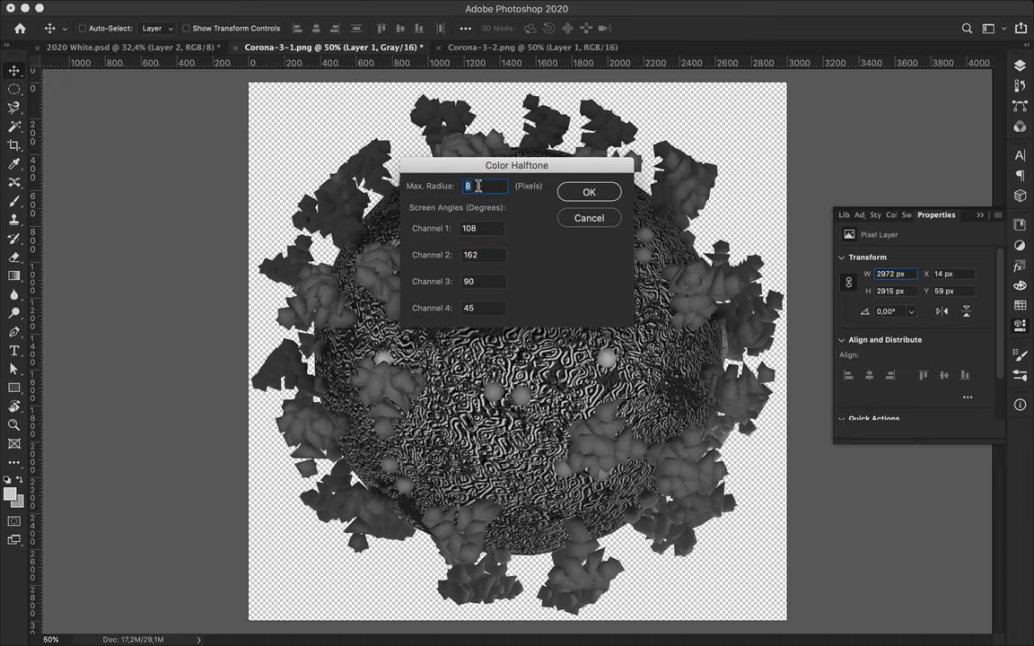
pyautogui.press('Return')
pyautogui.scroll(5, 620, 258)
pyautogui.scroll(-5, 654, 115)
pyautogui.scroll(5, 619, 257)
pyautogui.scroll(5, 618, 256)
pyautogui.scroll(2, 618, 256)
pyautogui.scroll(-5, 617, 256)
pyautogui.scroll(-1, 618, 257)
pyautogui.scroll(-3, 619, 258)
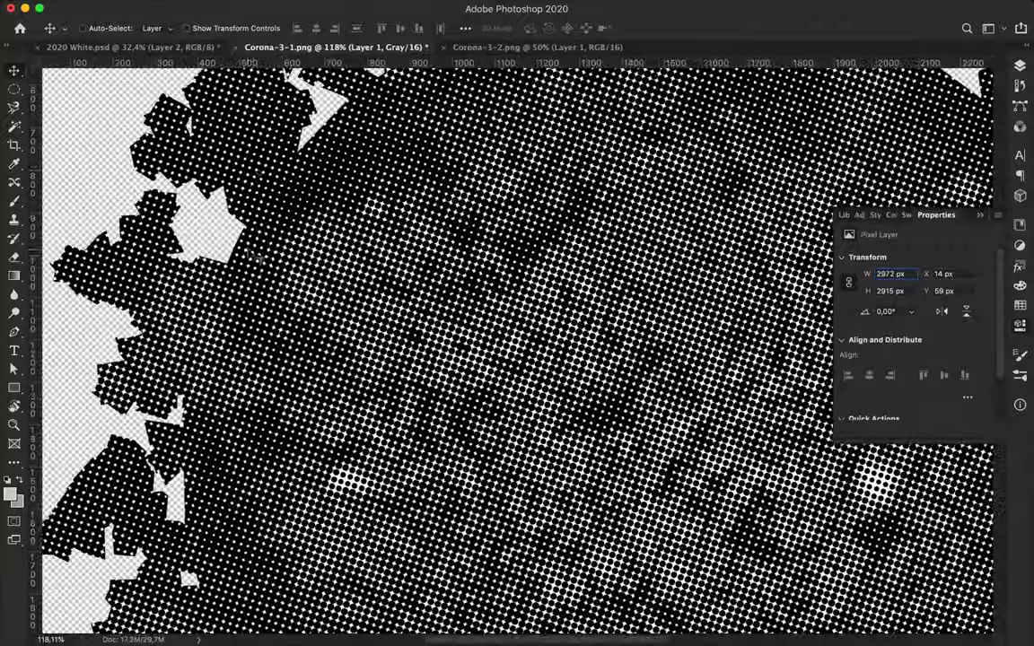
# Drag the halftone virus into the 2020 White.psd poster, accepting the bit-depth prompt.
pyautogui.press('w')
pyautogui.scroll(5, 618, 257)
pyautogui.hotkey('ctrl', '0')
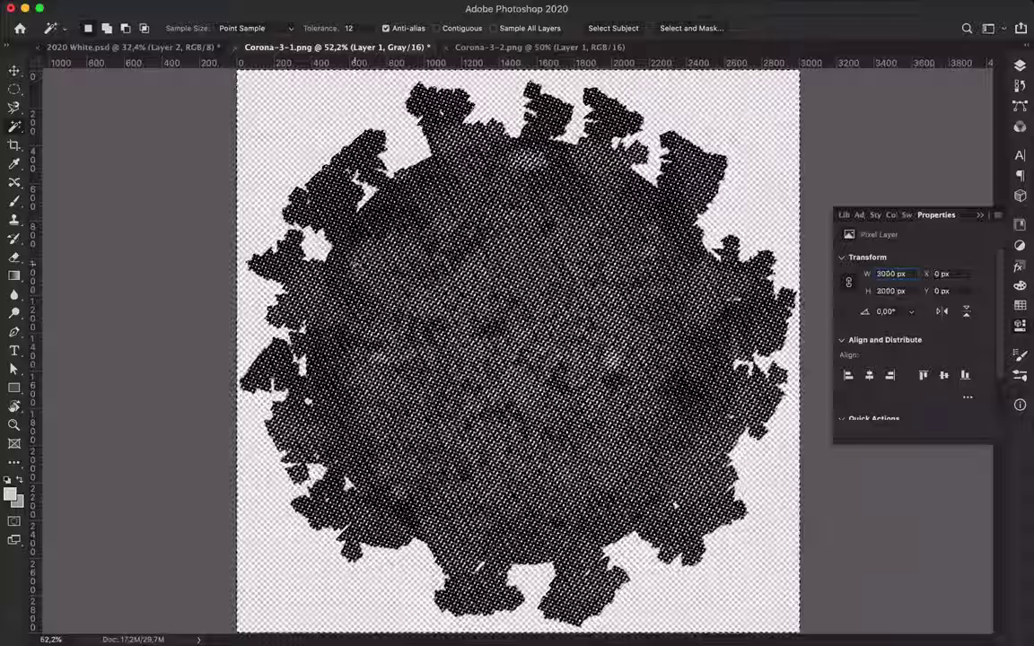
pyautogui.press('v')
pyautogui.moveTo(619, 258); pyautogui.dragTo(507, 323)
pyautogui.click(625, 244)
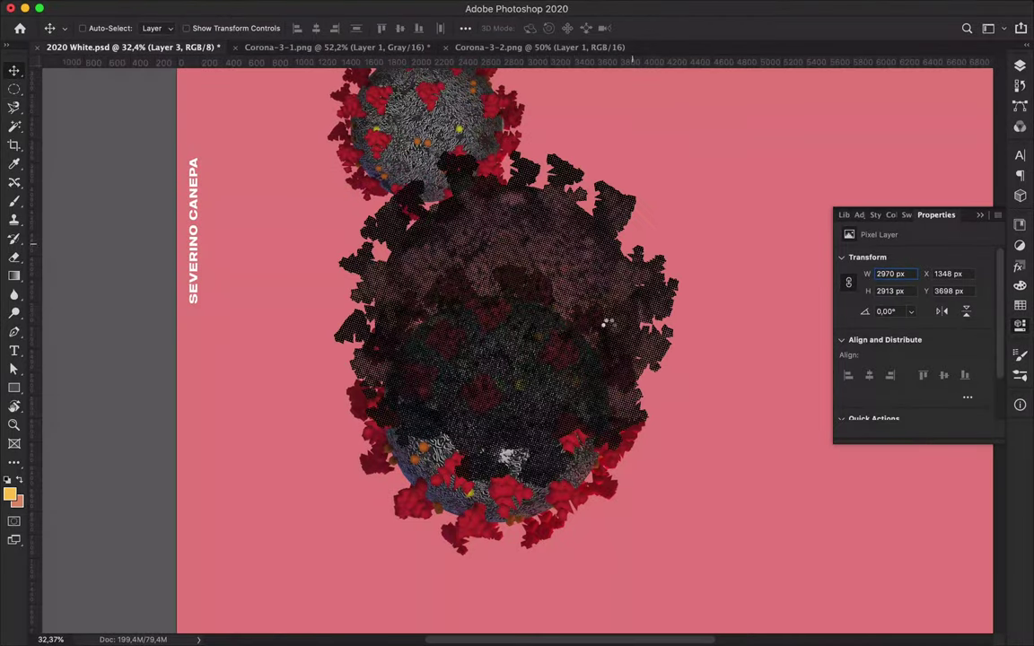
pyautogui.scroll(-3, 397, 401)
pyautogui.scroll(-2, 521, 256)
# Change the background rectangle's fill to grey-pink #baadad.
pyautogui.press('a')
pyautogui.click(521, 258)
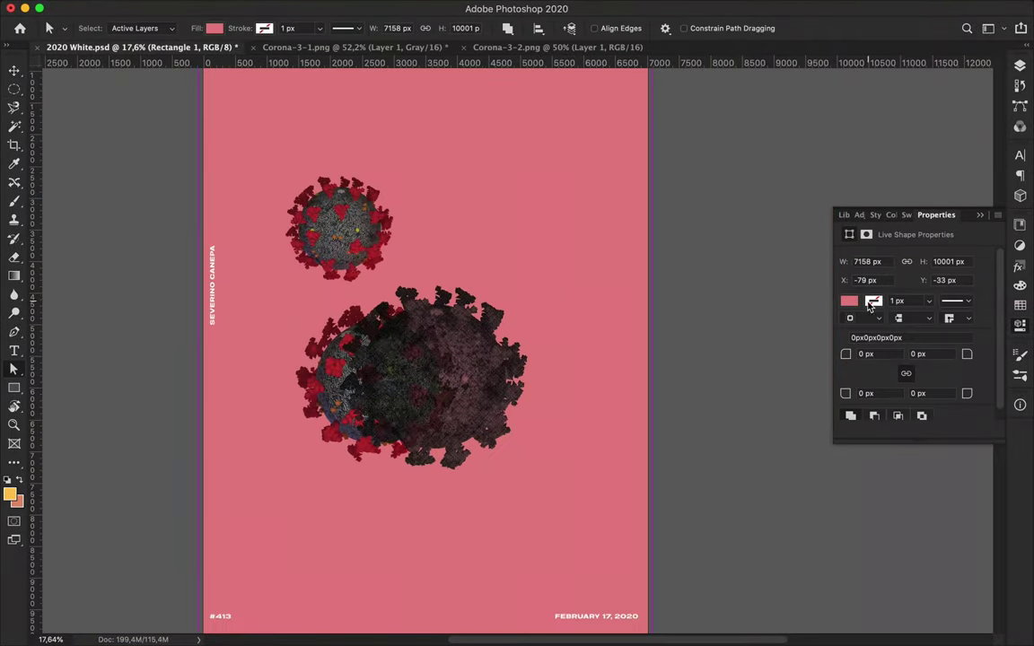
pyautogui.click(213, 27)
pyautogui.click(303, 57)
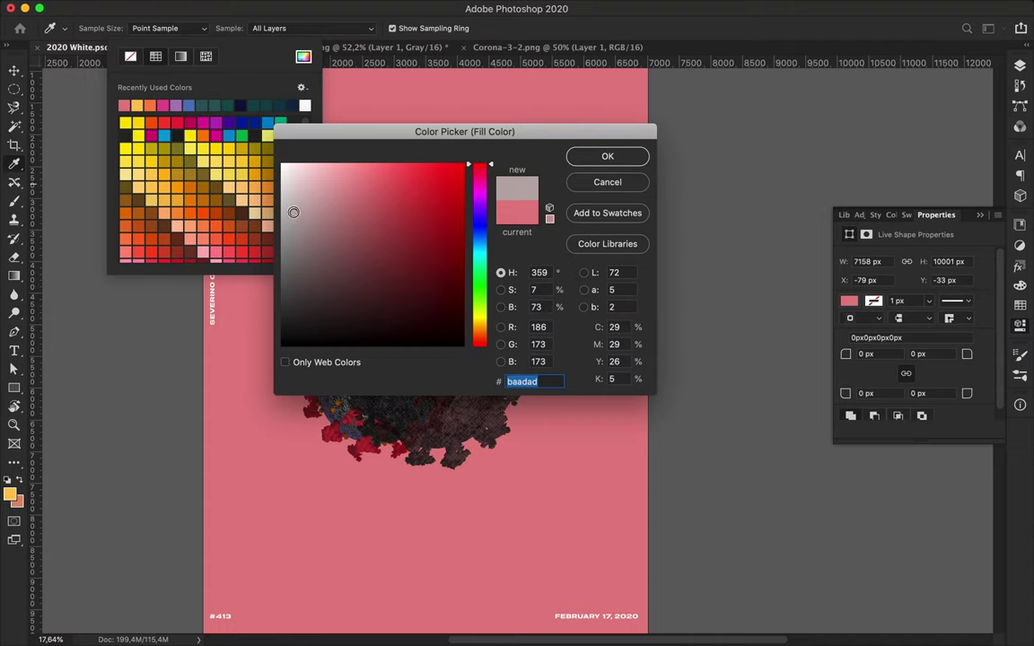
pyautogui.click(619, 155)
# Draw salmon rectangles: a tall left bar, a wide lower block, and small blocks beside the bar.
pyautogui.press('u')
pyautogui.scroll(2, 505, 243)
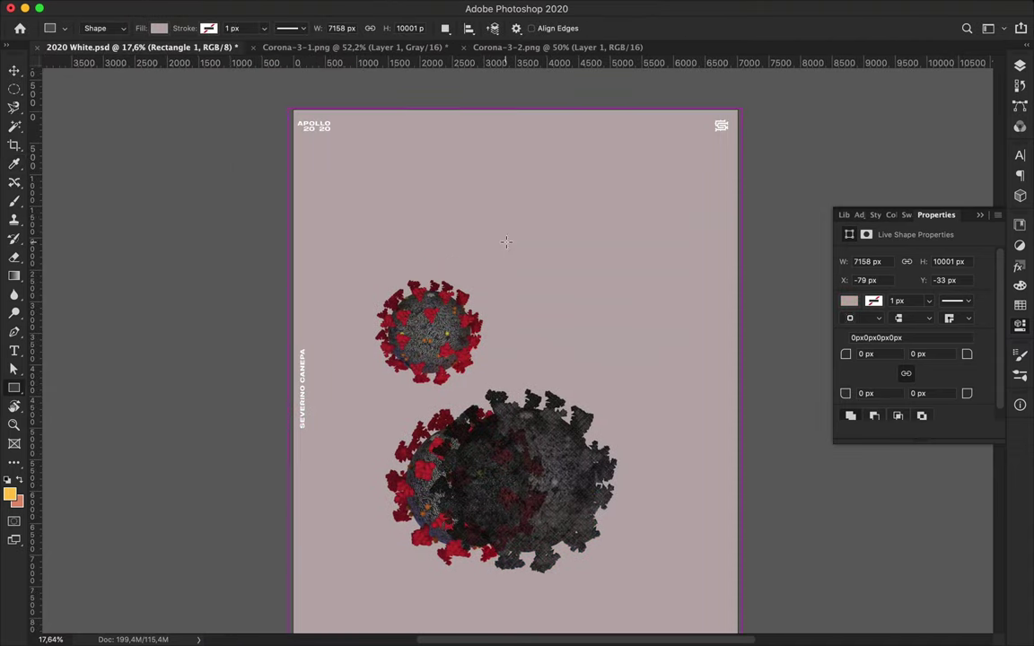
pyautogui.scroll(-1, 365, 254)
pyautogui.moveTo(369, 204); pyautogui.dragTo(399, 574)
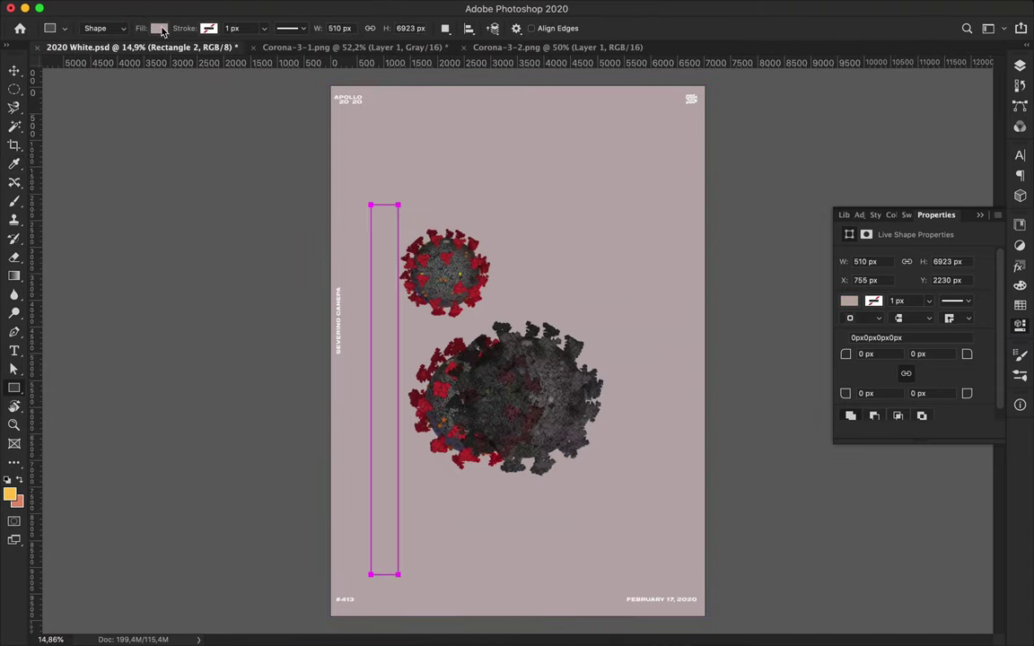
pyautogui.click(159, 28)
pyautogui.click(68, 105)
pyautogui.click(318, 266)
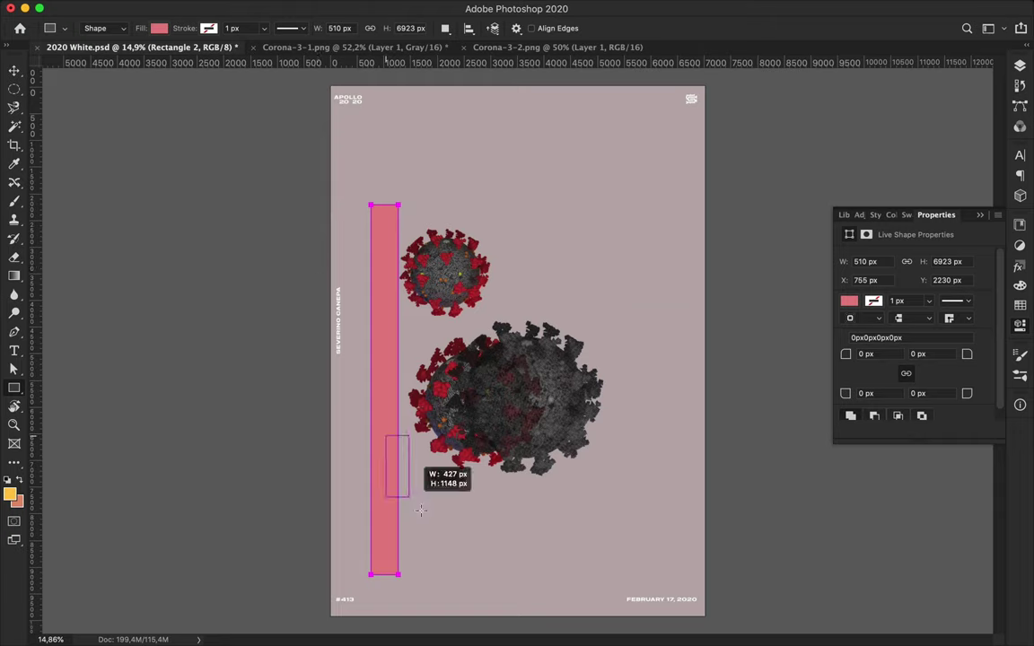
pyautogui.moveTo(420, 510); pyautogui.dragTo(591, 554)
pyautogui.moveTo(380, 552); pyautogui.dragTo(380, 539)
pyautogui.moveTo(392, 419); pyautogui.dragTo(396, 425)
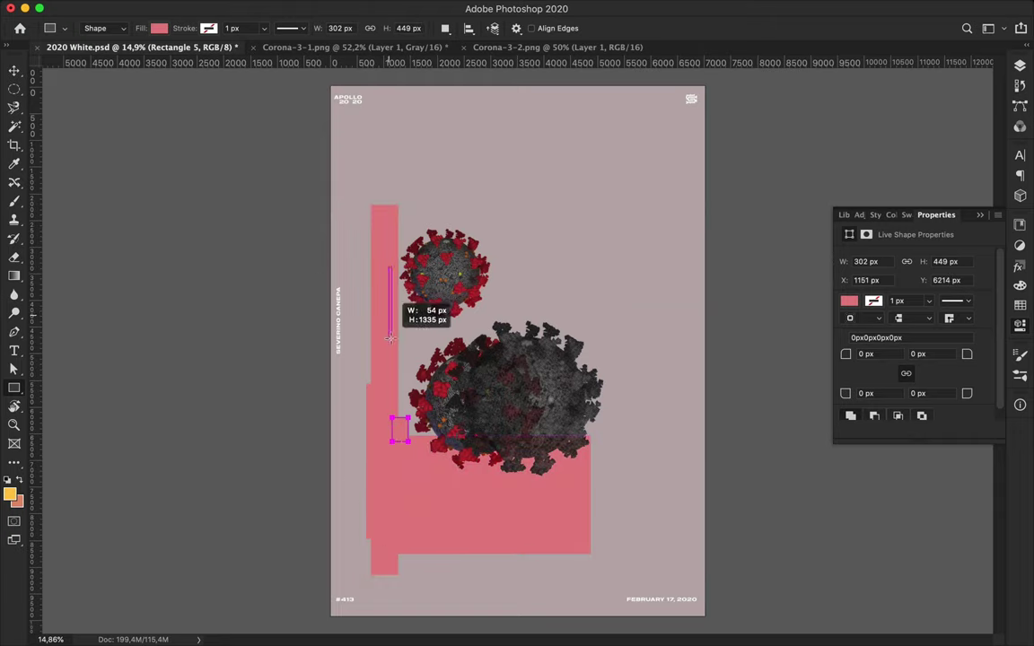
# Shift the large dark virus to the right on the poster.
pyautogui.press('v')
pyautogui.moveTo(463, 366); pyautogui.dragTo(498, 350)
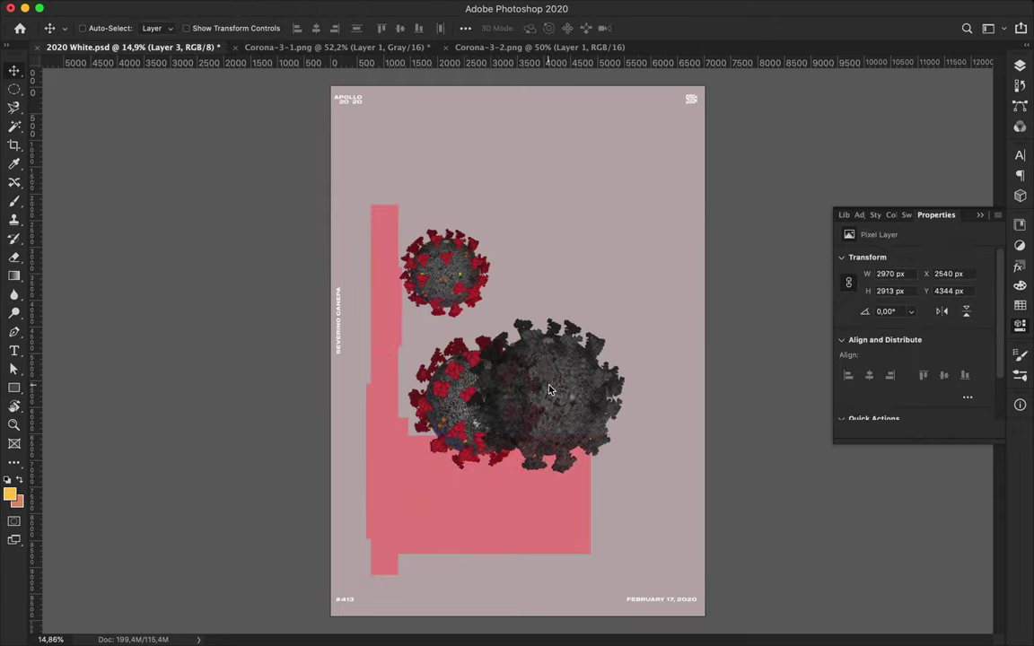
pyautogui.click(356, 47)
pyautogui.click(130, 47)
# Type a CORONAVIRUS title above the viruses and scale it larger.
pyautogui.press('t')
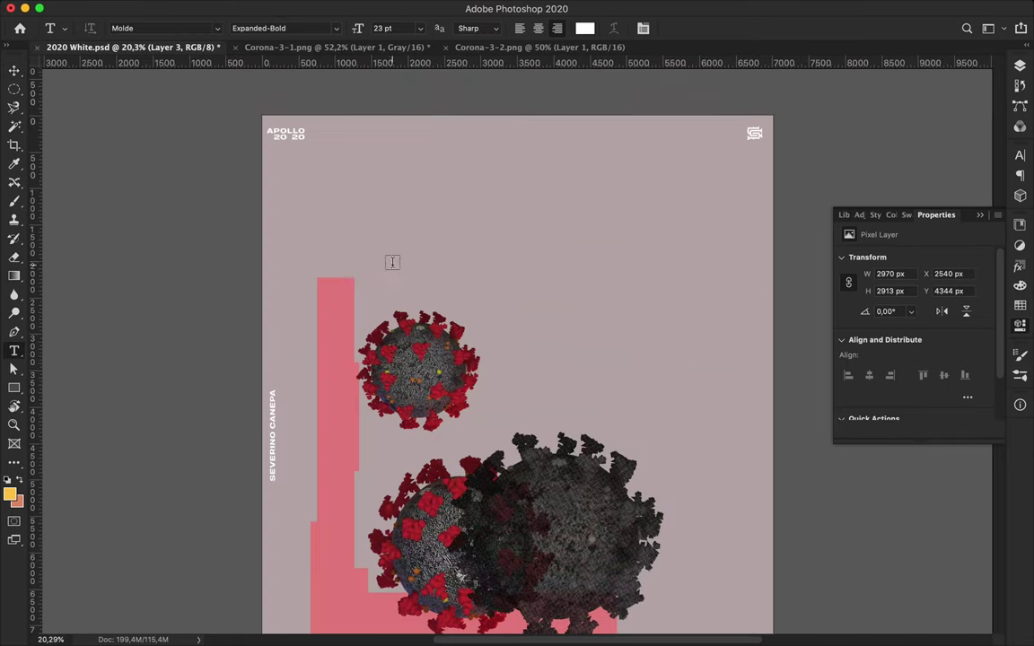
pyautogui.click(392, 260)
pyautogui.write('coronavirus')
pyautogui.hotkey('ctrl', 't')
pyautogui.moveTo(397, 264); pyautogui.dragTo(618, 291)
pyautogui.press('Return')
# Cover the page with a New Guide Layout grid and lock the guides.
pyautogui.click(395, 7)
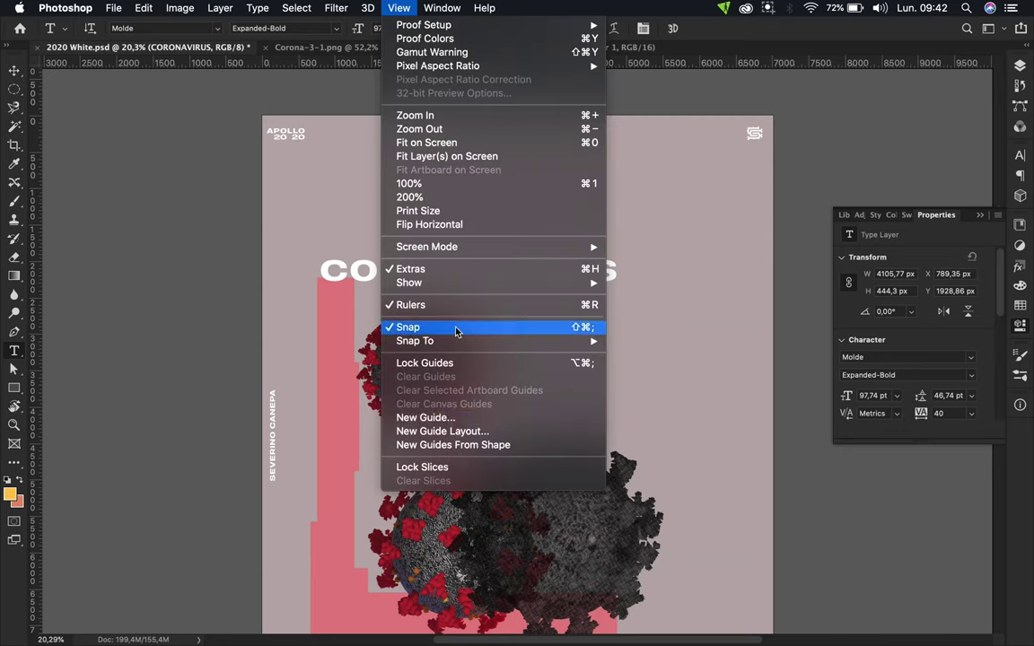
pyautogui.click(431, 489)
pyautogui.press('Return')
pyautogui.click(395, 7)
pyautogui.click(455, 362)
pyautogui.scroll(-2, 538, 242)
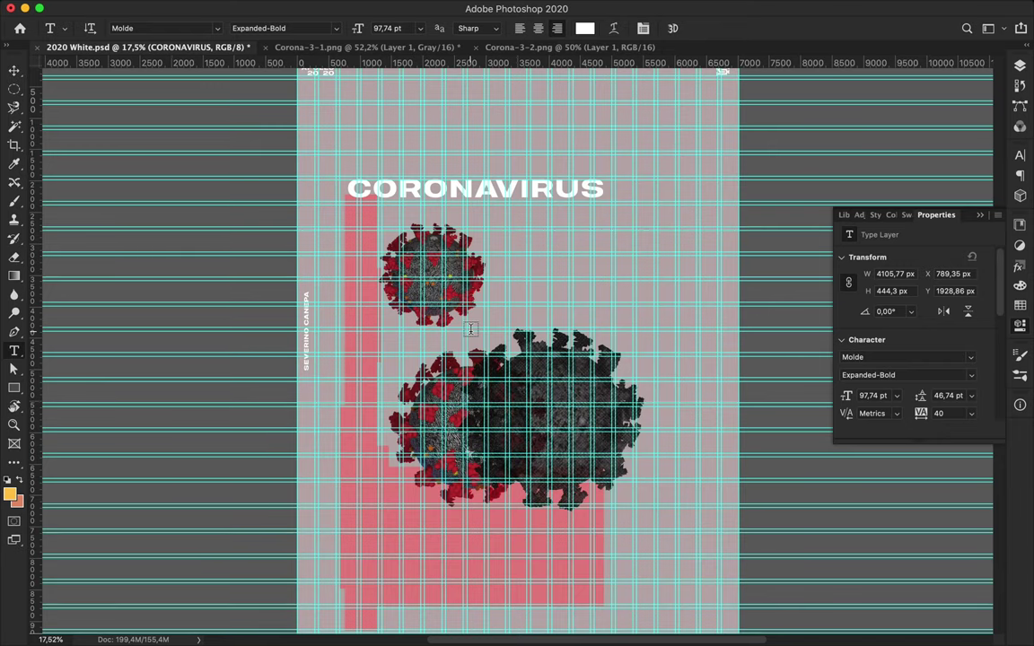
pyautogui.scroll(2, 381, 319)
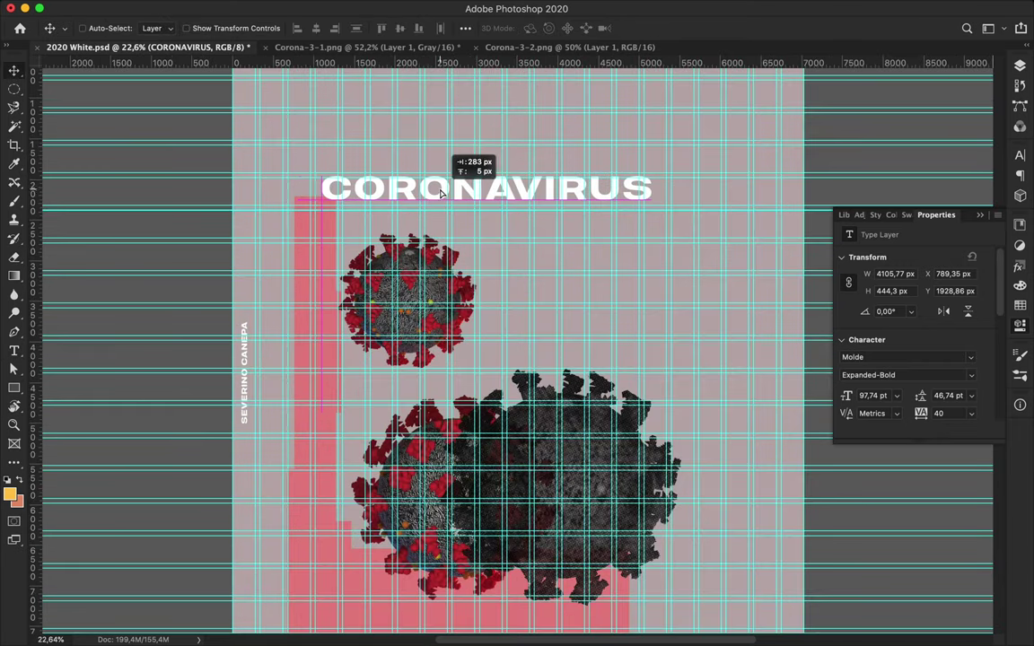
# Duplicate the title down and right, then undo a trial SARS text edit.
pyautogui.doubleClick(536, 256)
pyautogui.moveTo(422, 194)
pyautogui.mouseDown()
pyautogui.moveTo(536, 255)
pyautogui.moveTo(575, 235)
pyautogui.mouseUp()
pyautogui.write('SARS')
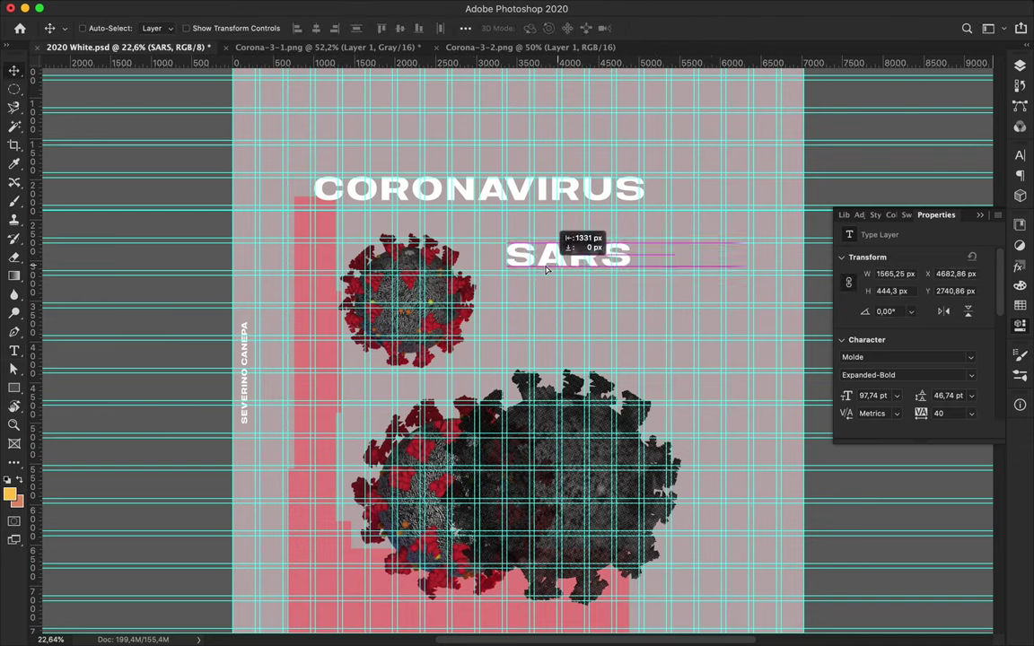
pyautogui.press('Escape')
pyautogui.scroll(-3, 584, 274)
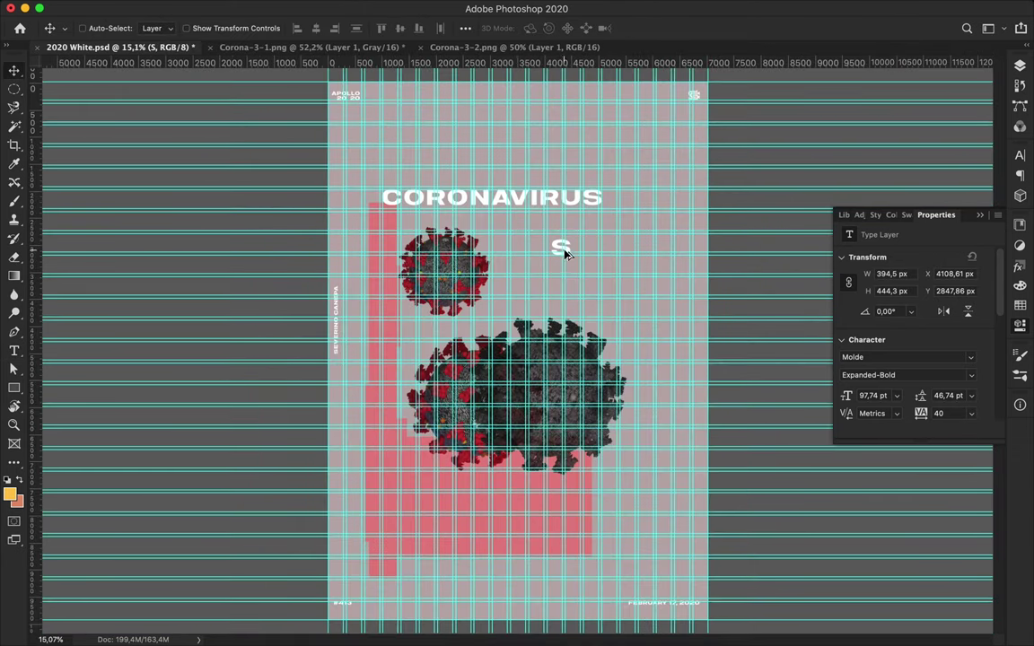
pyautogui.hotkey('ctrl', 'z')
pyautogui.hotkey('ctrl', 'z')
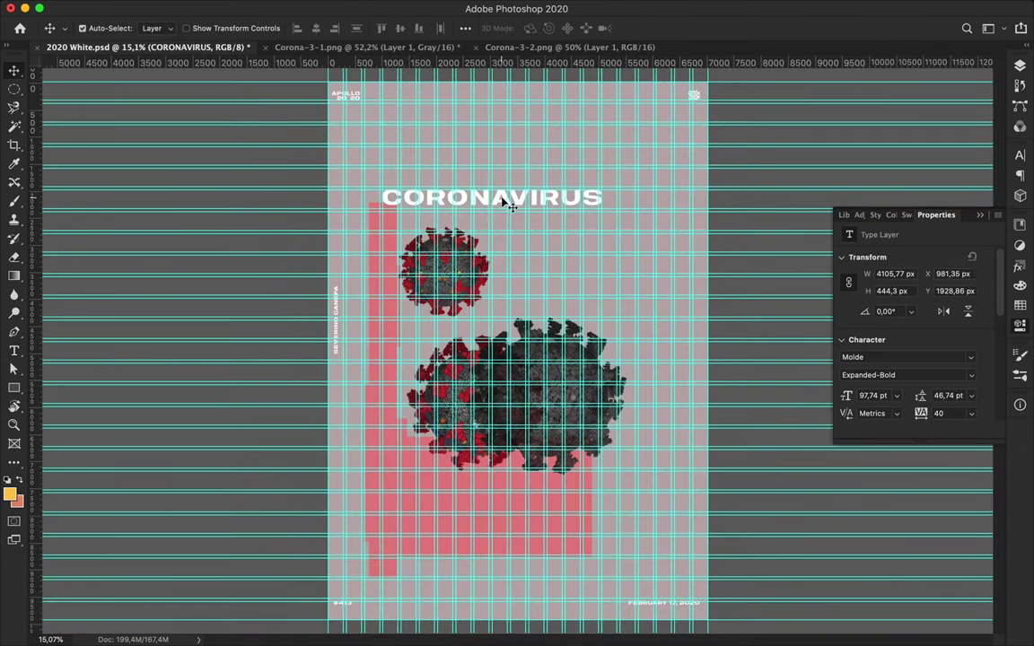
pyautogui.press('F7')
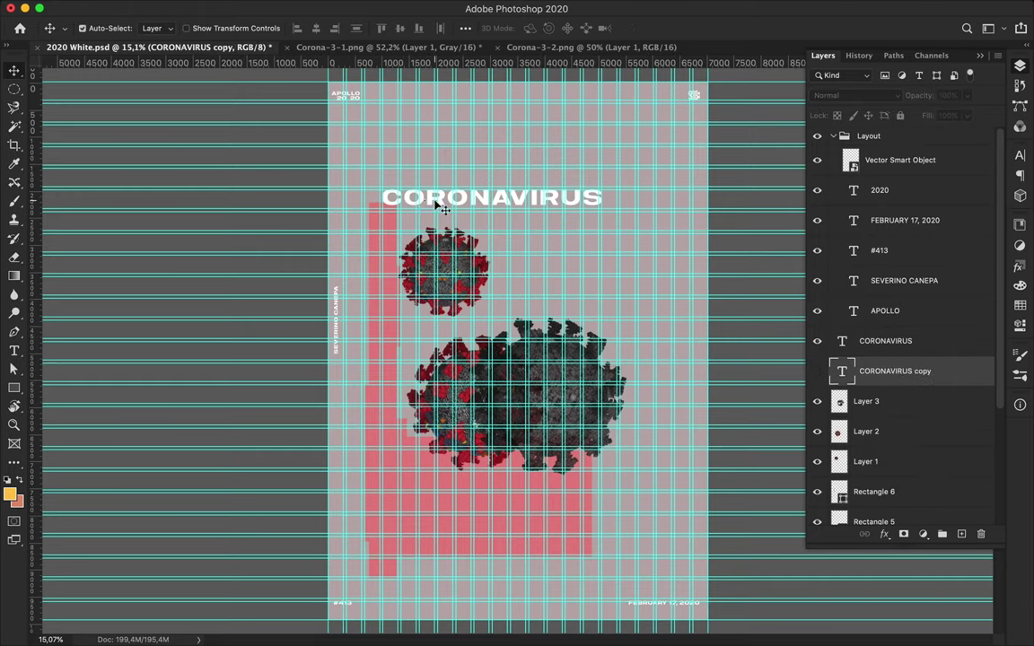
# Cut the title copy down to CO and enlarge it to about 240%.
pyautogui.doubleClick(437, 205)
pyautogui.moveTo(431, 197); pyautogui.dragTo(670, 196)
pyautogui.press('Delete')
pyautogui.hotkey('ctrl', 't')
pyautogui.moveTo(577, 195); pyautogui.dragTo(429, 172)
pyautogui.press('Return')
# Place lower title copies and edit them into the NA and VI/RUS lines.
pyautogui.moveTo(521, 216)
pyautogui.mouseDown()
pyautogui.moveTo(503, 289)
pyautogui.moveTo(566, 368)
pyautogui.moveTo(464, 497)
pyautogui.moveTo(588, 518)
pyautogui.mouseUp()
pyautogui.doubleClick(509, 279)
pyautogui.write('NA')
pyautogui.doubleClick(574, 368)
pyautogui.write('VI')
pyautogui.write('RUS')
pyautogui.press('Escape')
# Stagger the CO, RO, NA, VI and RUS lines down the poster.
pyautogui.moveTo(507, 188); pyautogui.dragTo(519, 312)
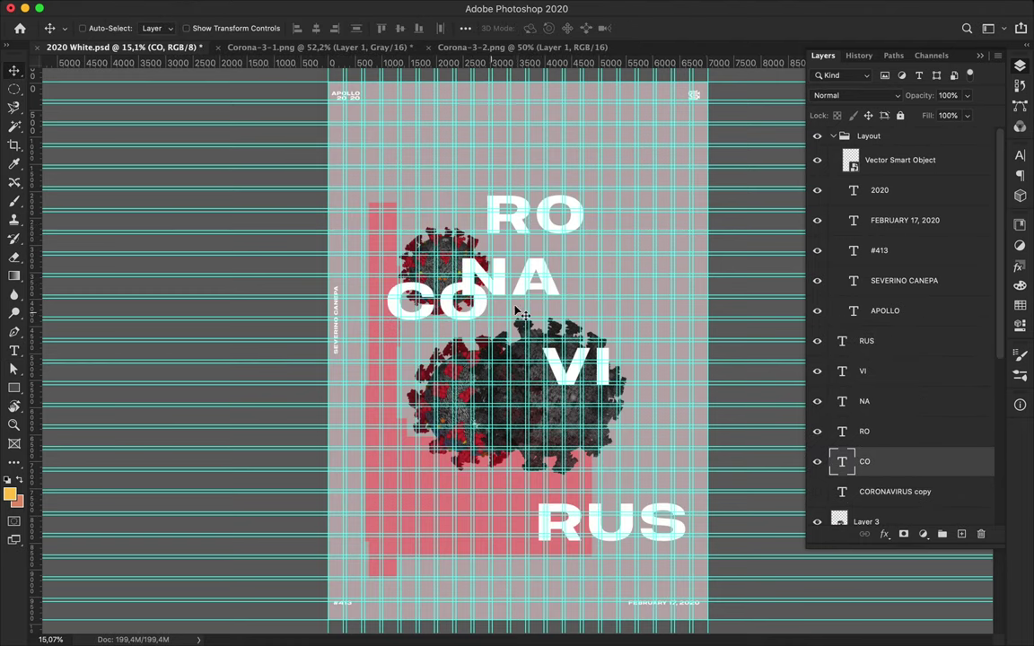
pyautogui.moveTo(528, 216); pyautogui.dragTo(503, 359)
pyautogui.moveTo(555, 288)
pyautogui.mouseDown()
pyautogui.moveTo(431, 419)
pyautogui.moveTo(435, 435)
pyautogui.mouseUp()
pyautogui.moveTo(575, 387); pyautogui.dragTo(593, 513)
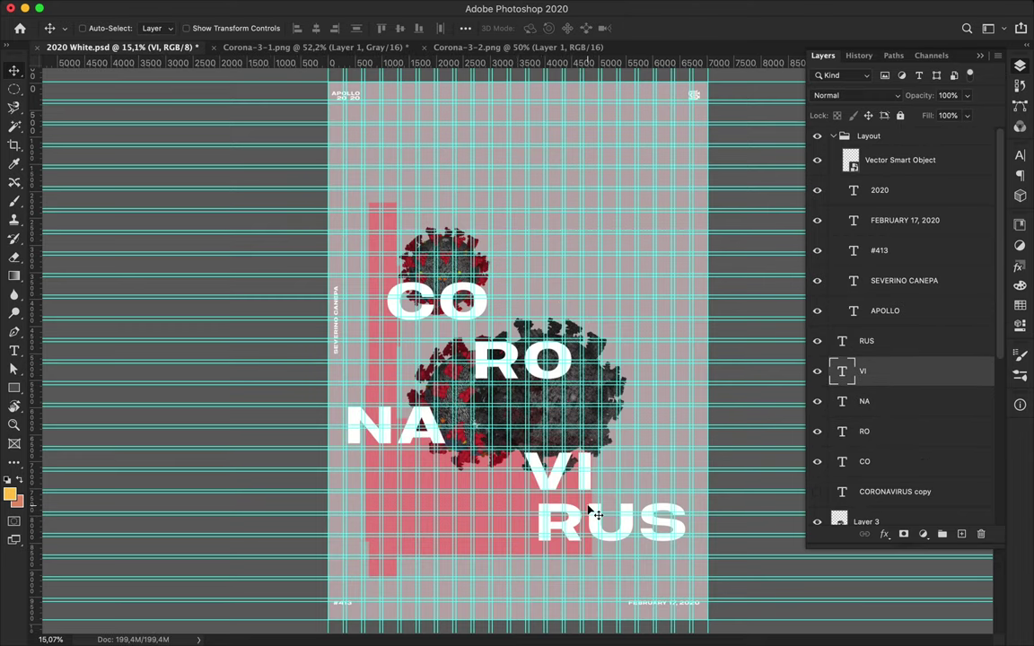
pyautogui.moveTo(583, 474); pyautogui.dragTo(584, 517)
pyautogui.moveTo(631, 514); pyautogui.dragTo(494, 575)
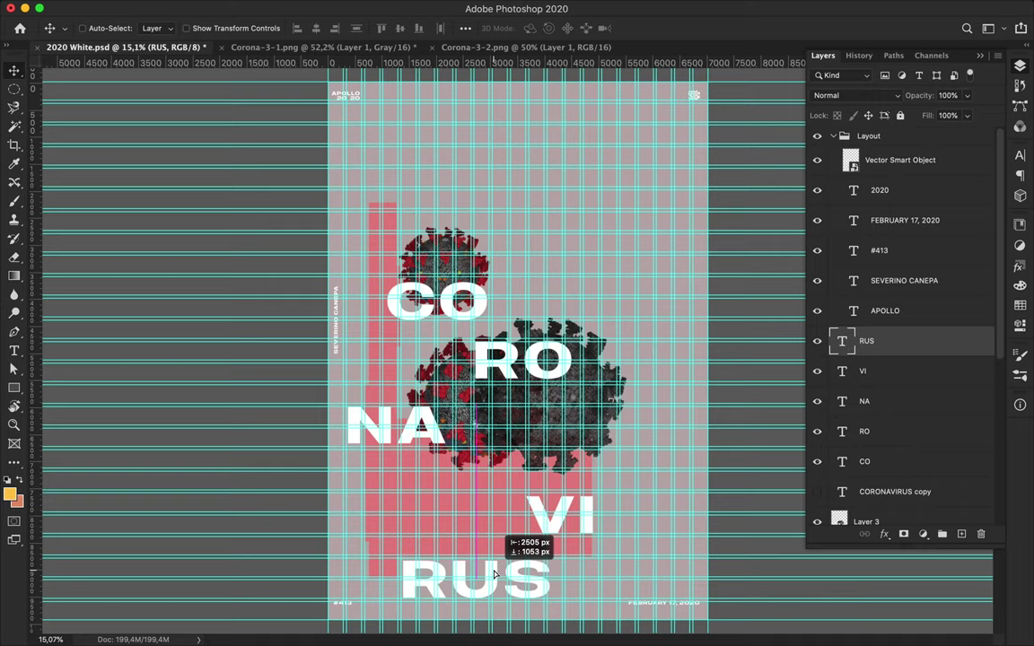
# Give CO 1240 tracking, raise the title lines, and place a CO copy at right.
pyautogui.click(482, 315)
pyautogui.write('1240')
pyautogui.press('Return')
pyautogui.moveTo(358, 316); pyautogui.dragTo(359, 319)
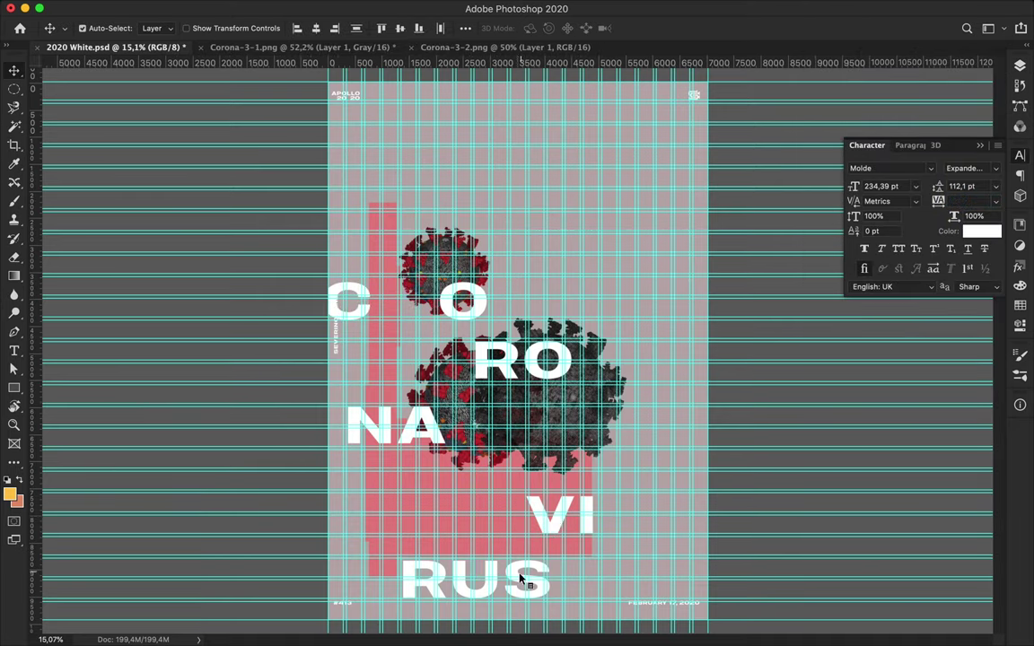
pyautogui.moveTo(521, 579); pyautogui.dragTo(521, 516)
pyautogui.moveTo(482, 245); pyautogui.dragTo(705, 176)
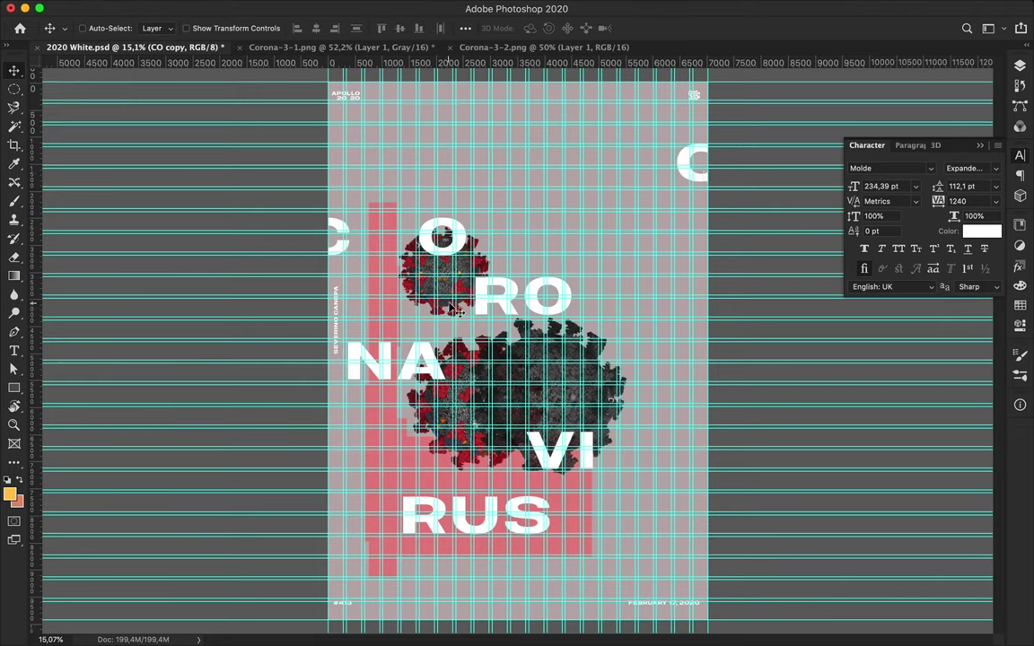
# Apply the wide 1240 tracking to the RO and NA lines too.
pyautogui.doubleClick(525, 292)
pyautogui.doubleClick(418, 246)
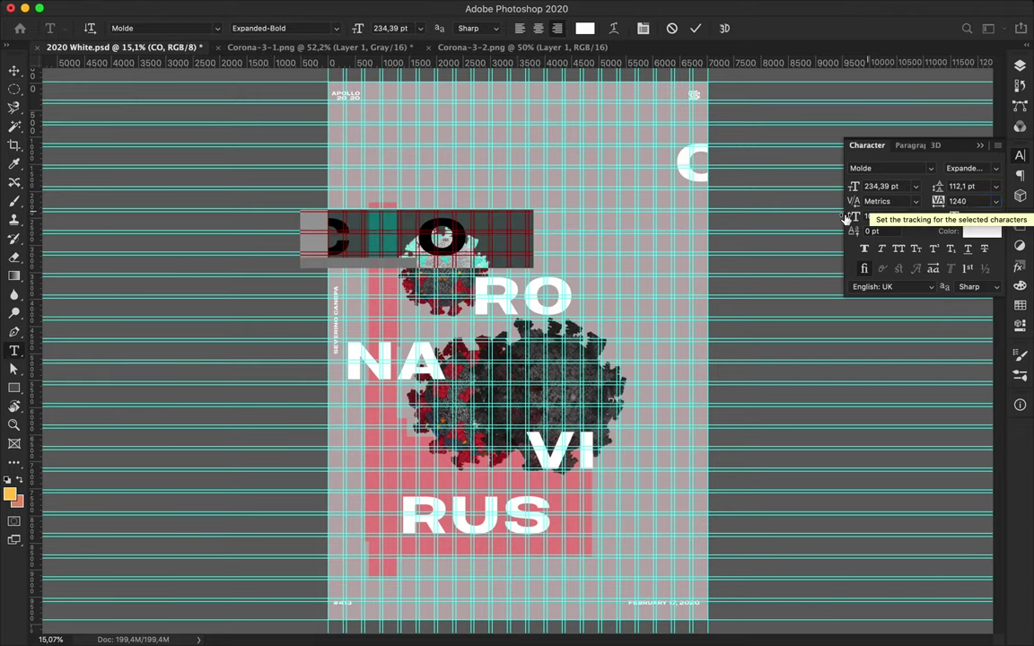
pyautogui.doubleClick(525, 292)
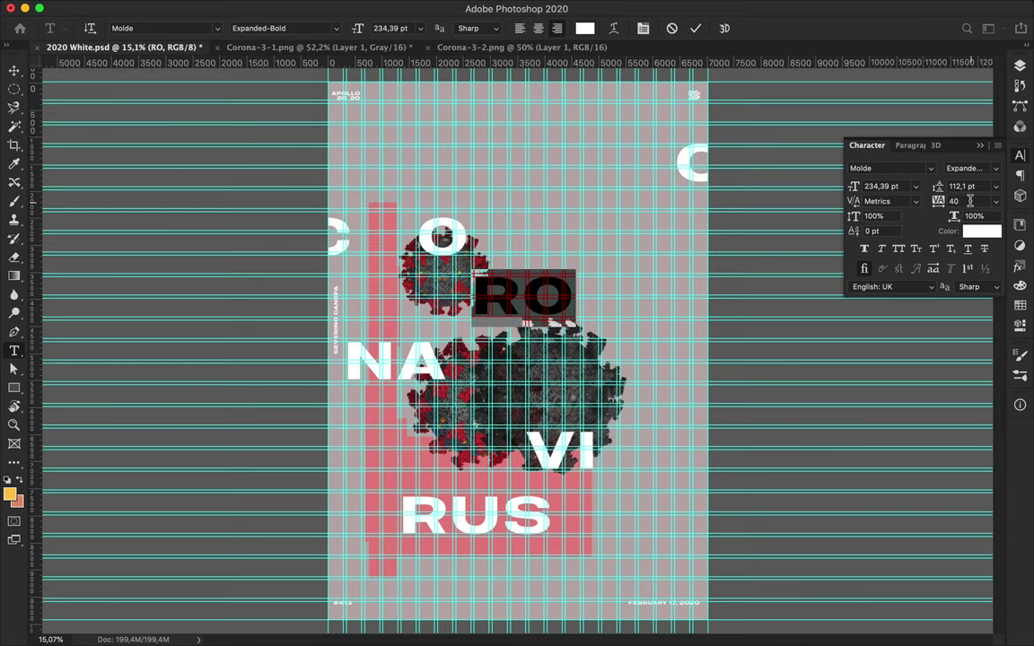
pyautogui.doubleClick(411, 342)
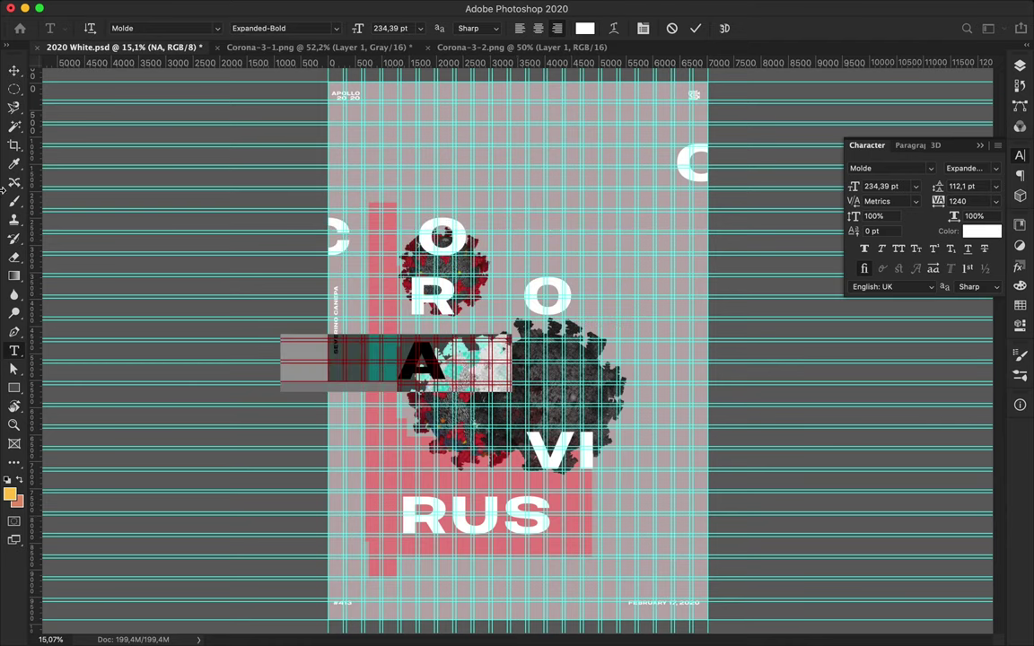
pyautogui.hotkey('ctrl', 'Return')
# Move NA right, VI up-left and RUS right-up.
pyautogui.press('v')
pyautogui.moveTo(413, 359); pyautogui.dragTo(627, 364)
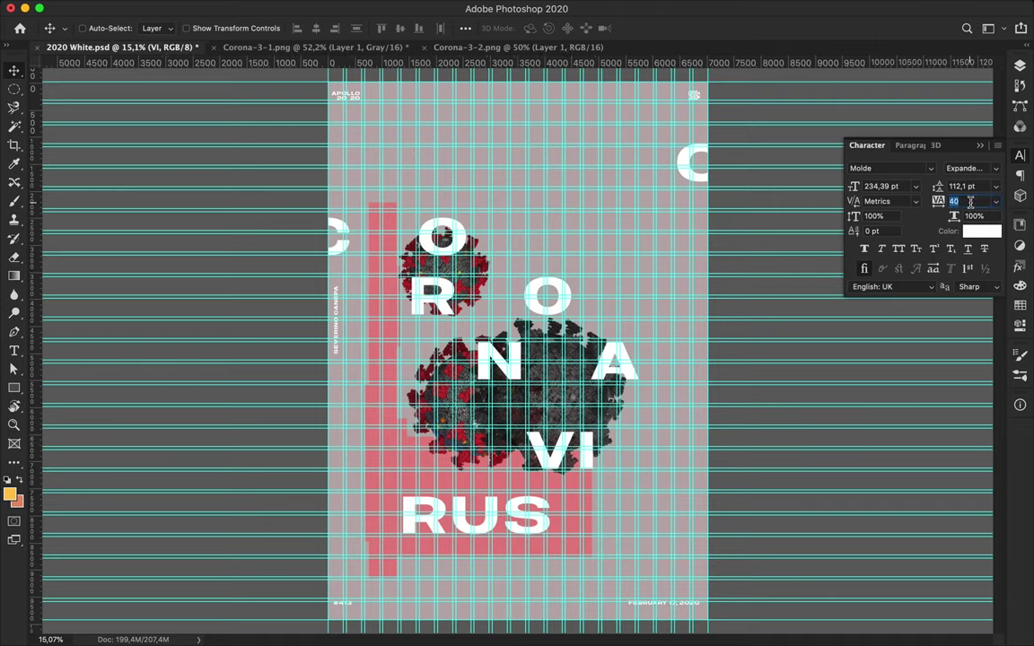
pyautogui.moveTo(495, 446); pyautogui.dragTo(455, 422)
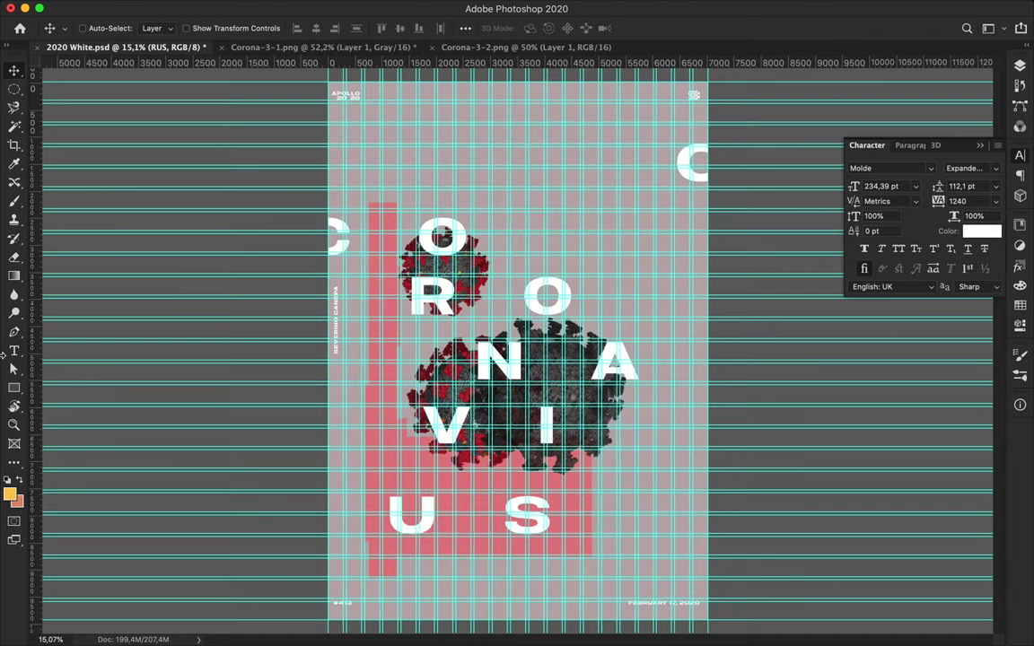
pyautogui.moveTo(554, 529); pyautogui.dragTo(633, 499)
# Enlarge all the letter layers together and move them up and right.
pyautogui.click(1020, 70)
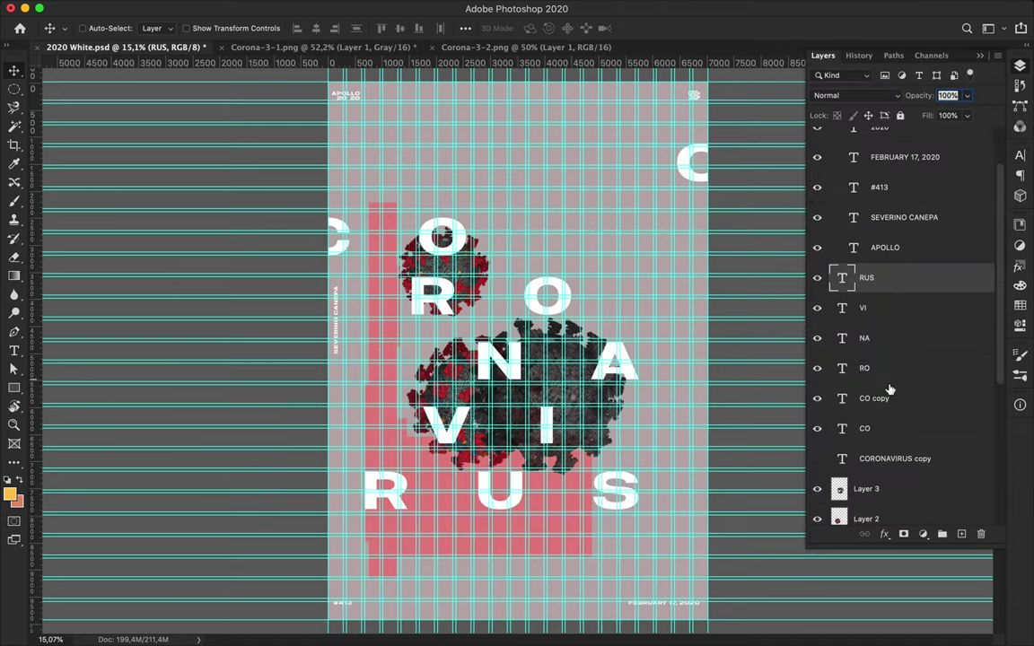
pyautogui.keyDown('shift'); pyautogui.click(864, 428); pyautogui.keyUp('shift')
pyautogui.hotkey('ctrl', 't')
pyautogui.moveTo(571, 506); pyautogui.dragTo(571, 619)
pyautogui.moveTo(572, 142); pyautogui.dragTo(589, 184)
pyautogui.moveTo(445, 352); pyautogui.dragTo(538, 311)
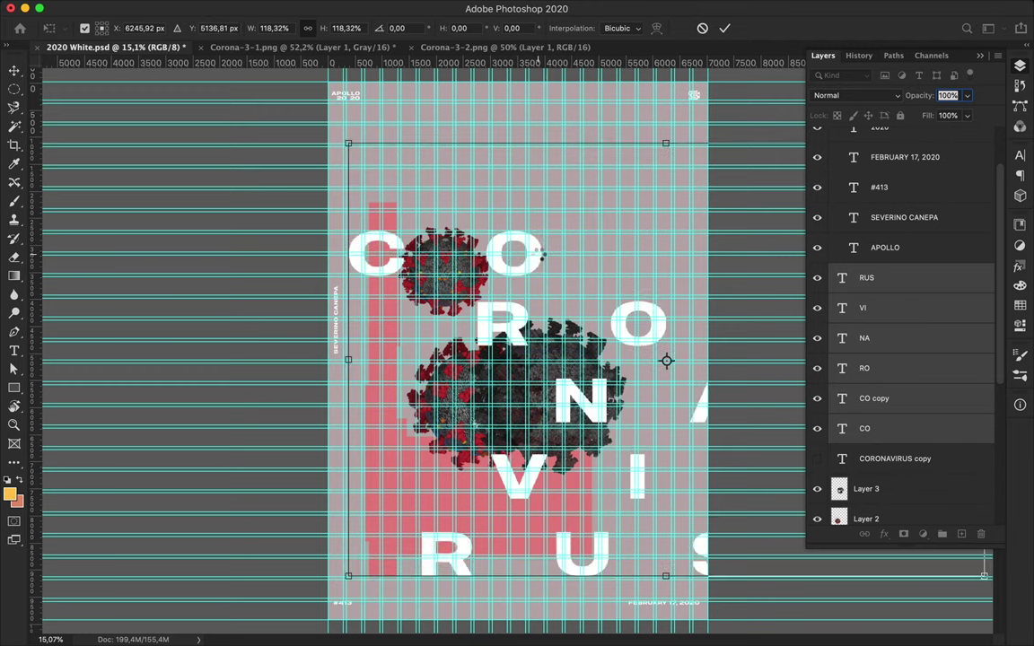
pyautogui.press('Return')
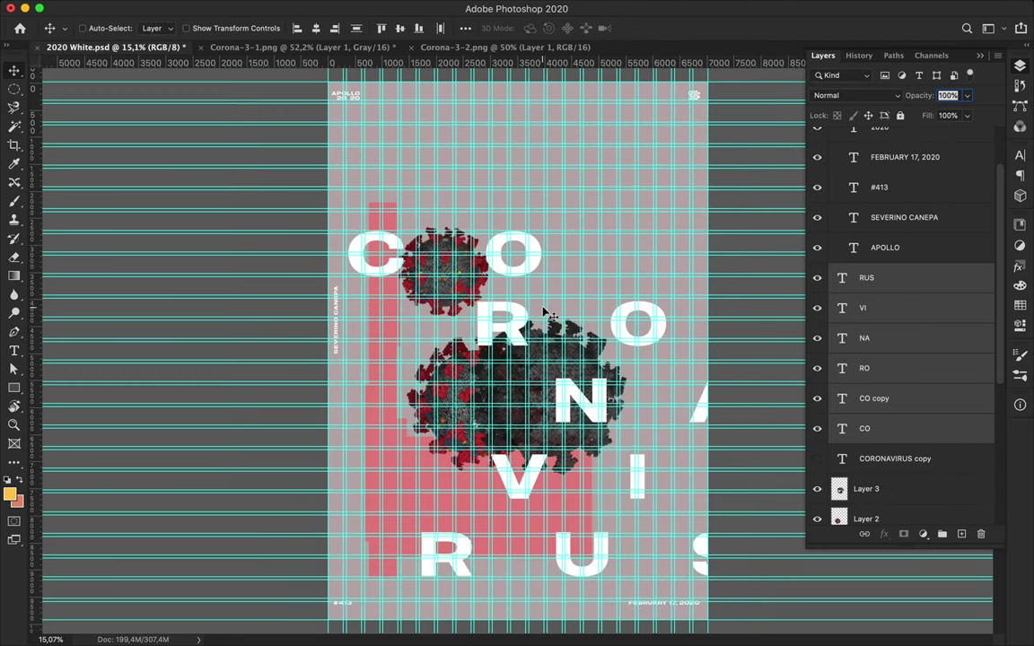
# Realign the lines: CO and NA left, VI and RUS right, RO nudged.
pyautogui.keyDown('super'); pyautogui.click(629, 340); pyautogui.keyUp('super')
pyautogui.keyDown('super'); pyautogui.click(526, 278); pyautogui.keyUp('super')
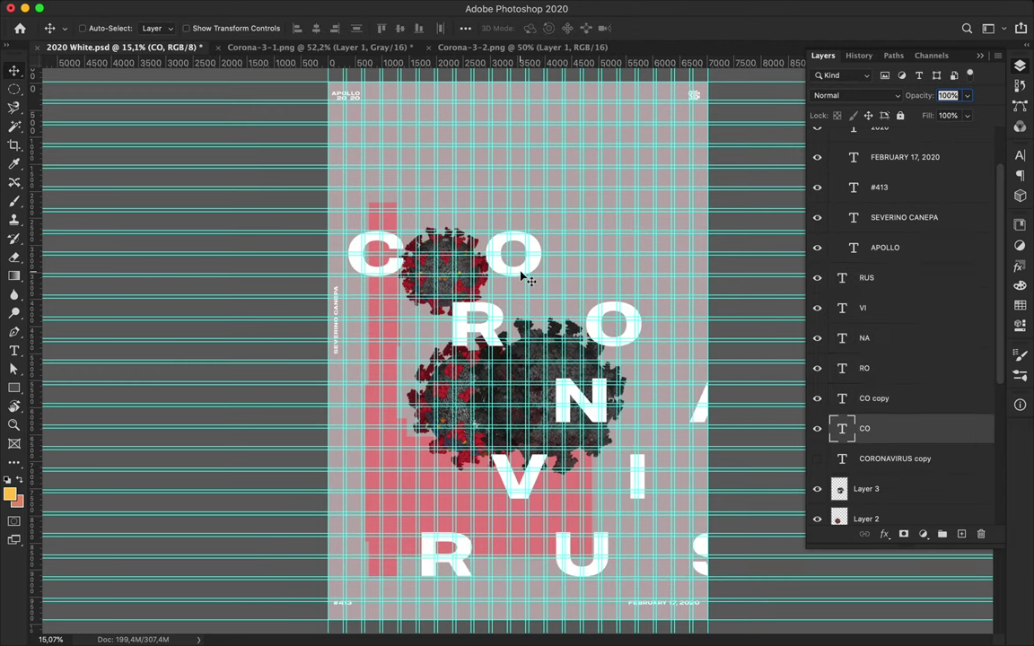
pyautogui.moveTo(527, 278); pyautogui.dragTo(492, 274)
pyautogui.keyDown('super'); pyautogui.click(625, 409); pyautogui.keyUp('super')
pyautogui.moveTo(624, 409); pyautogui.dragTo(420, 411)
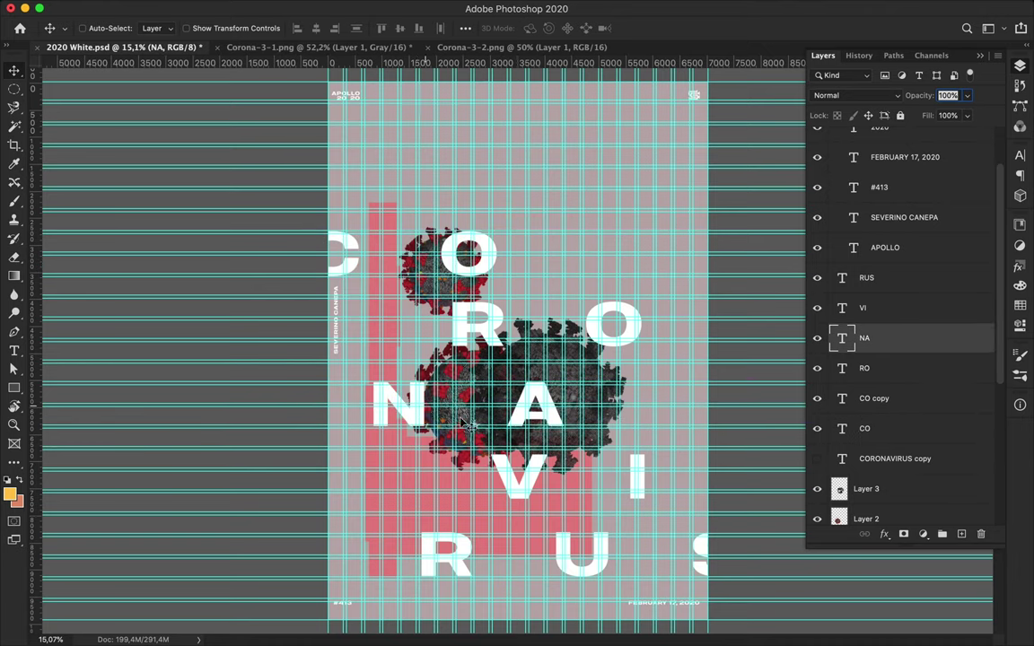
pyautogui.keyDown('super'); pyautogui.click(510, 476); pyautogui.keyUp('super')
pyautogui.moveTo(510, 475); pyautogui.dragTo(554, 480)
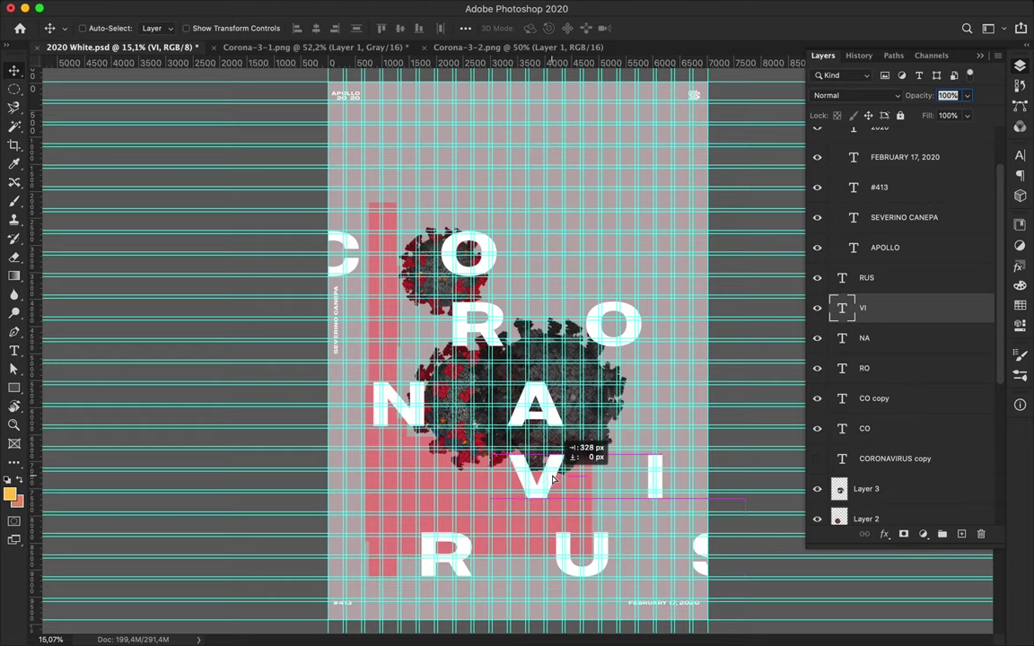
pyautogui.moveTo(597, 323); pyautogui.dragTo(593, 317)
pyautogui.moveTo(509, 558); pyautogui.dragTo(552, 561)
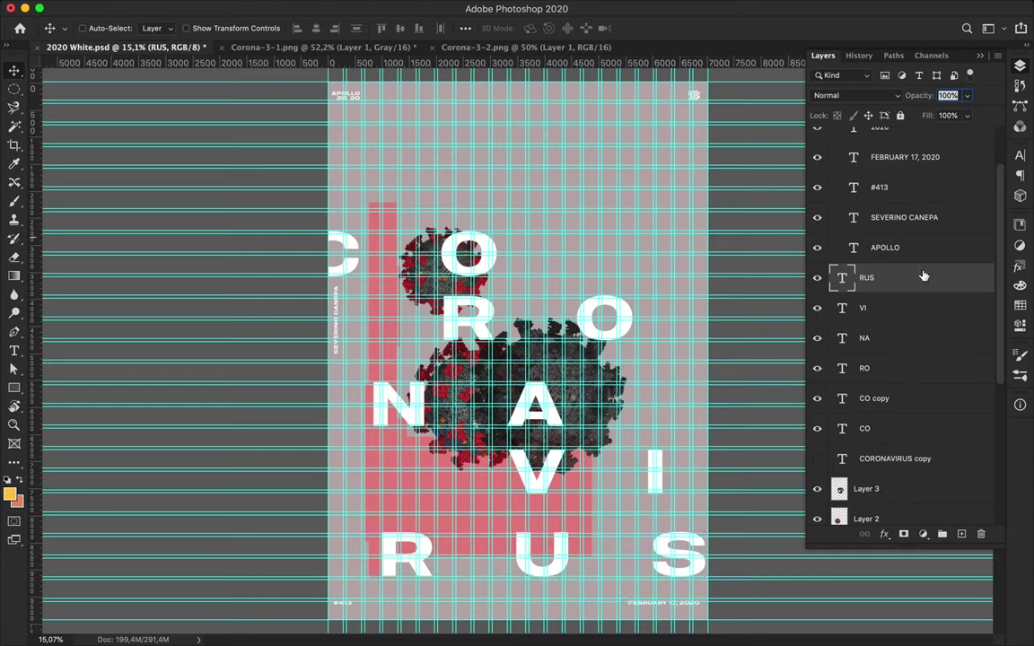
# Delete the stray CO copy layer at the top right.
pyautogui.hotkey('alt', '[')
pyautogui.hotkey('alt', '[')
pyautogui.hotkey('alt', '[')
pyautogui.hotkey('alt', '[')
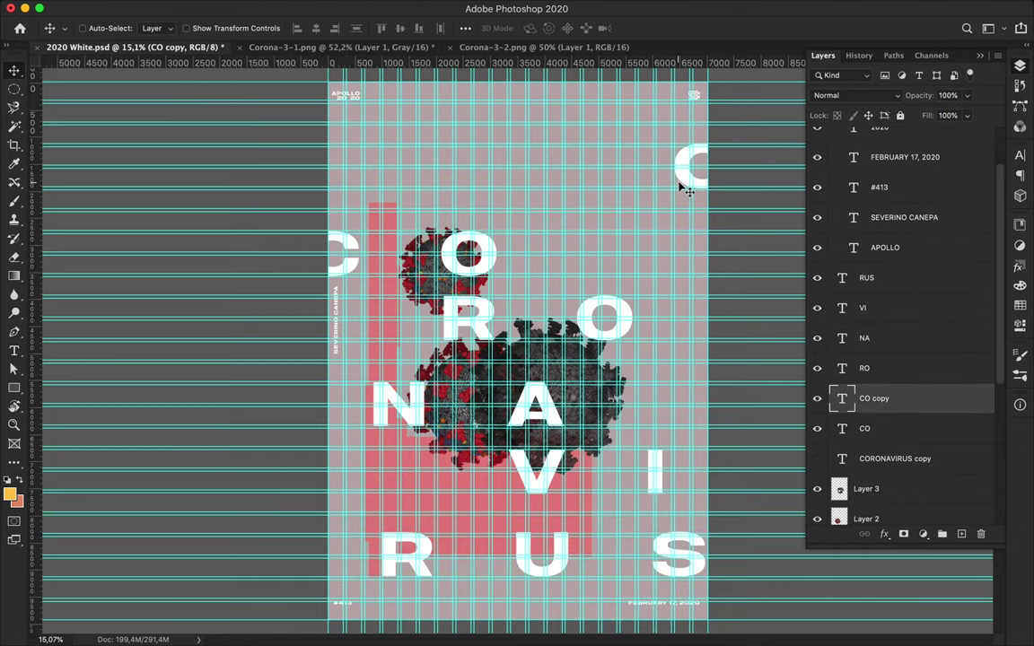
pyautogui.press('Delete')
pyautogui.click(680, 552)
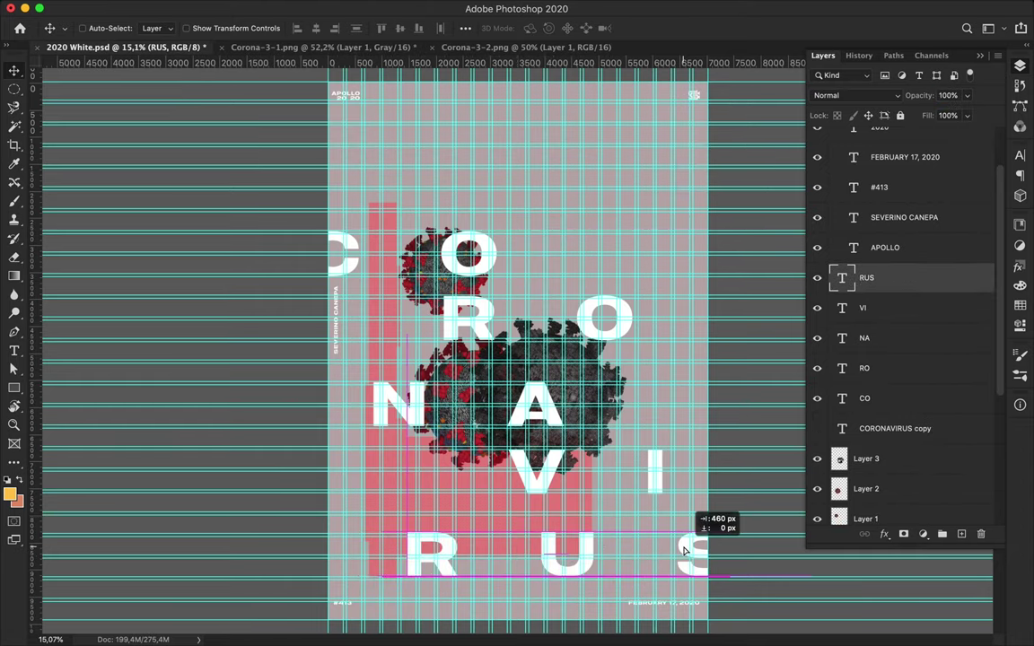
# Tuck the small virus layer beneath the R and O letters.
pyautogui.click(489, 268)
pyautogui.click(447, 260)
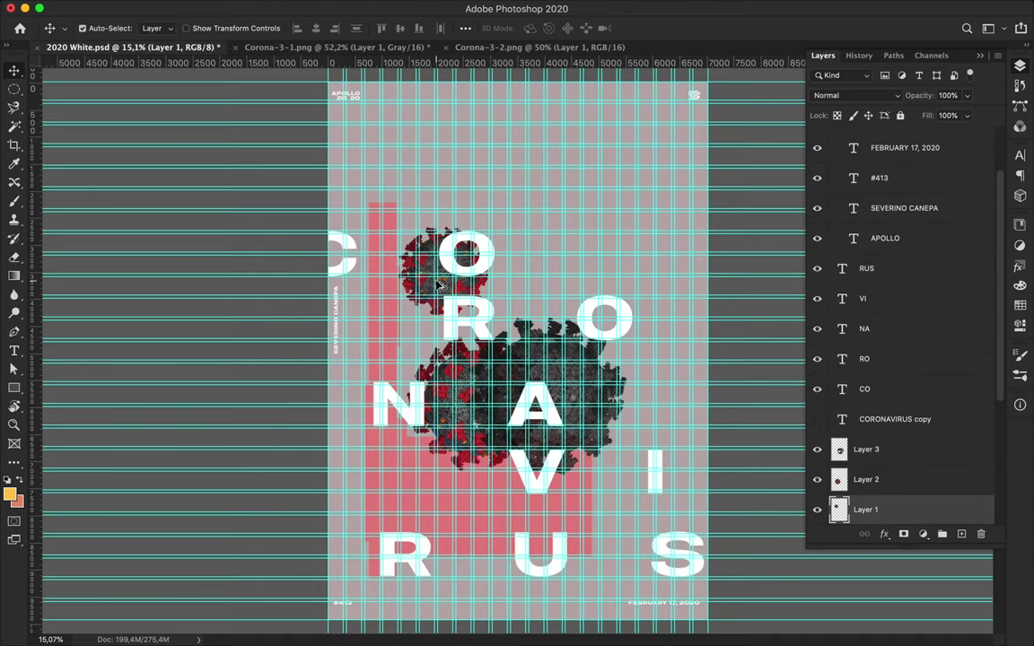
pyautogui.moveTo(865, 519)
pyautogui.mouseDown()
pyautogui.moveTo(884, 367)
pyautogui.moveTo(889, 392)
pyautogui.mouseUp()
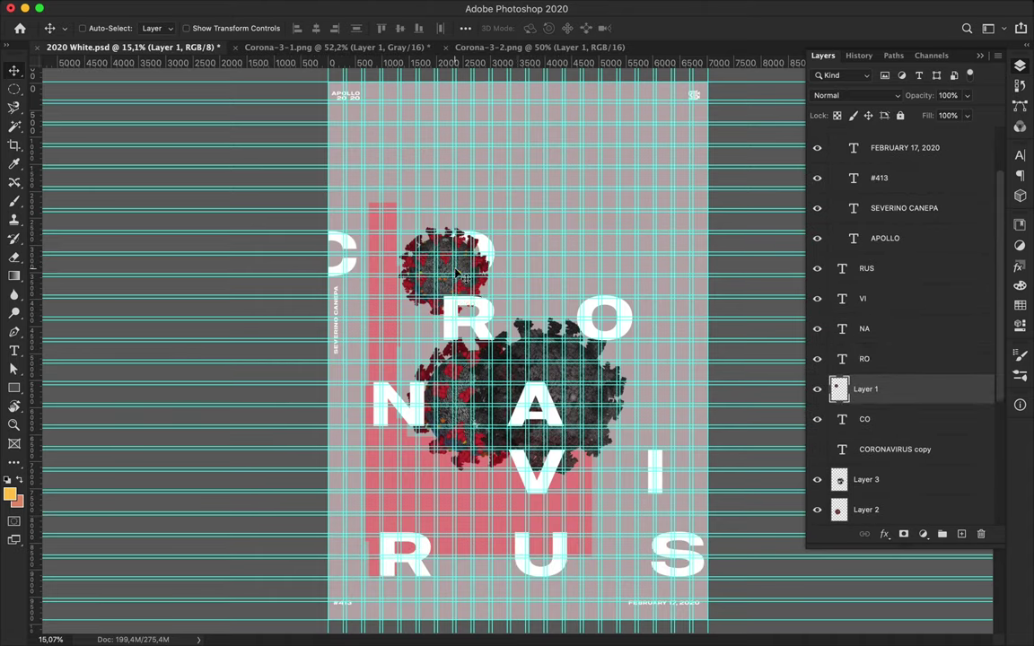
pyautogui.moveTo(420, 253); pyautogui.dragTo(467, 320)
# Add the caption 'cov2019-20' and move it down beside the N.
pyautogui.press('t')
pyautogui.click(532, 203)
pyautogui.write('cov2019-20')
pyautogui.hotkey('ctrl', 'Return')
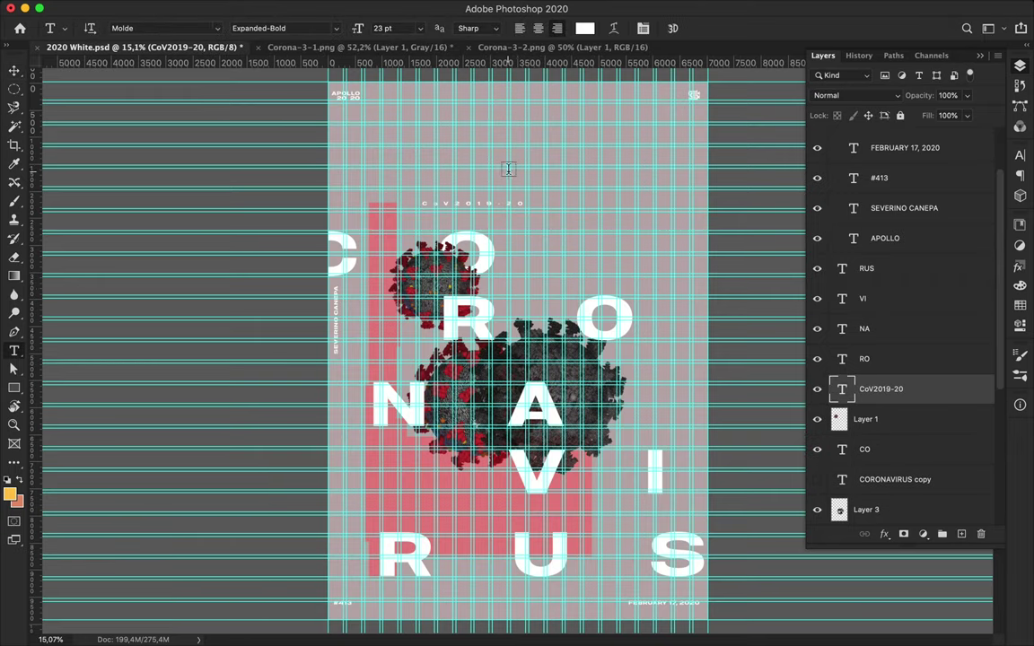
pyautogui.press('v')
pyautogui.moveTo(503, 203)
pyautogui.mouseDown()
pyautogui.moveTo(420, 473)
pyautogui.moveTo(440, 461)
pyautogui.mouseUp()
# Move the red virus over the V and I, and the grey virus to the lower left.
pyautogui.scroll(2, 444, 460)
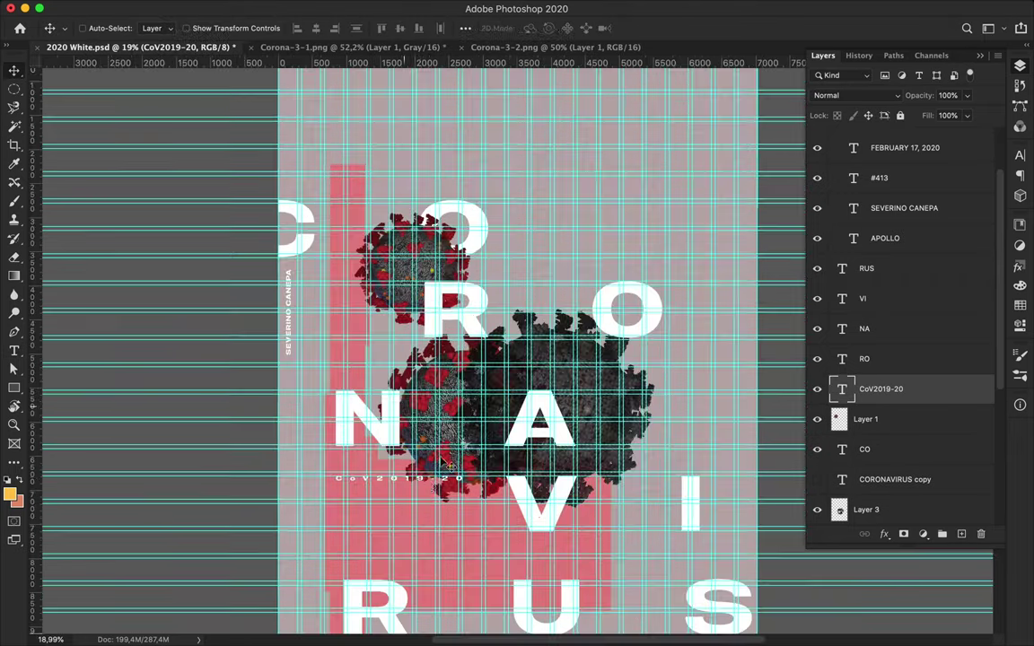
pyautogui.scroll(-2, 453, 449)
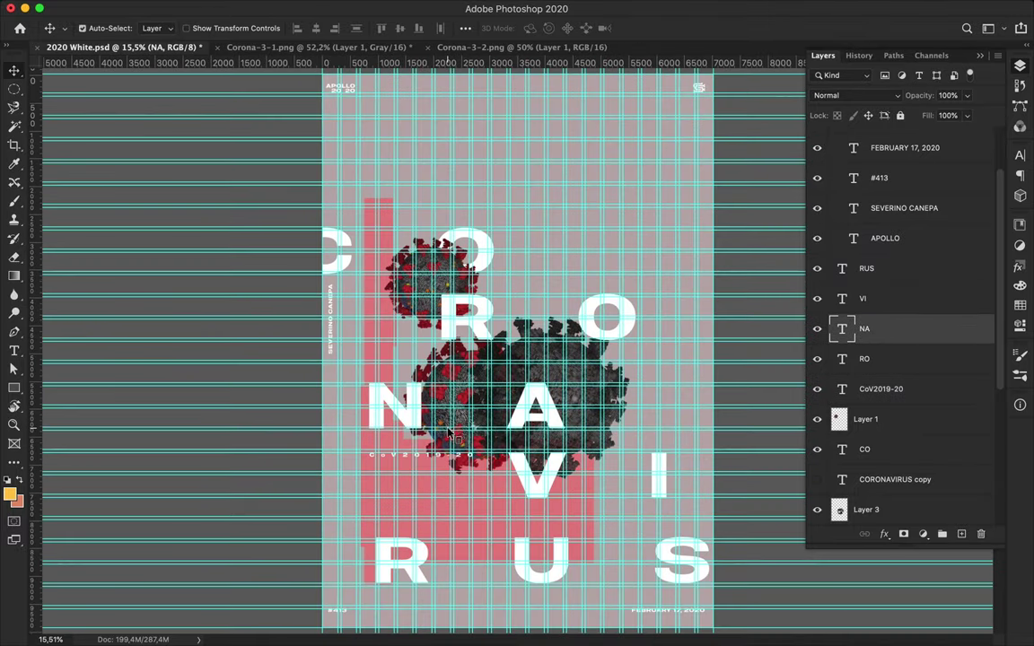
pyautogui.click(431, 392)
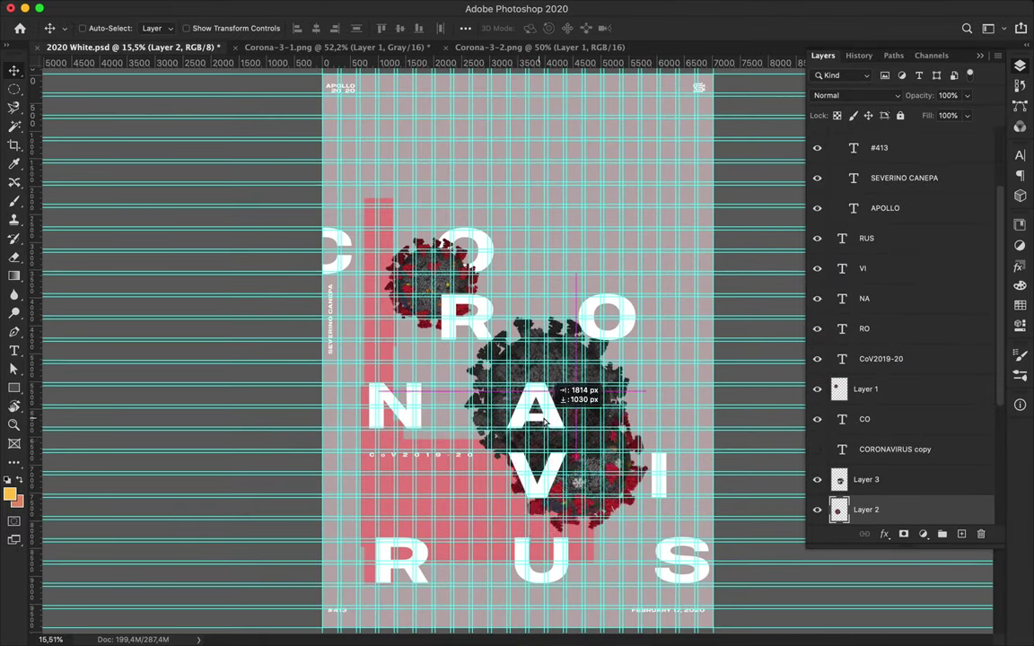
pyautogui.moveTo(431, 393); pyautogui.dragTo(577, 437)
pyautogui.moveTo(587, 382); pyautogui.dragTo(471, 489)
# Restack the grey and small virus layers above the letters, then lower the large grey virus.
pyautogui.scroll(-3, 898, 359)
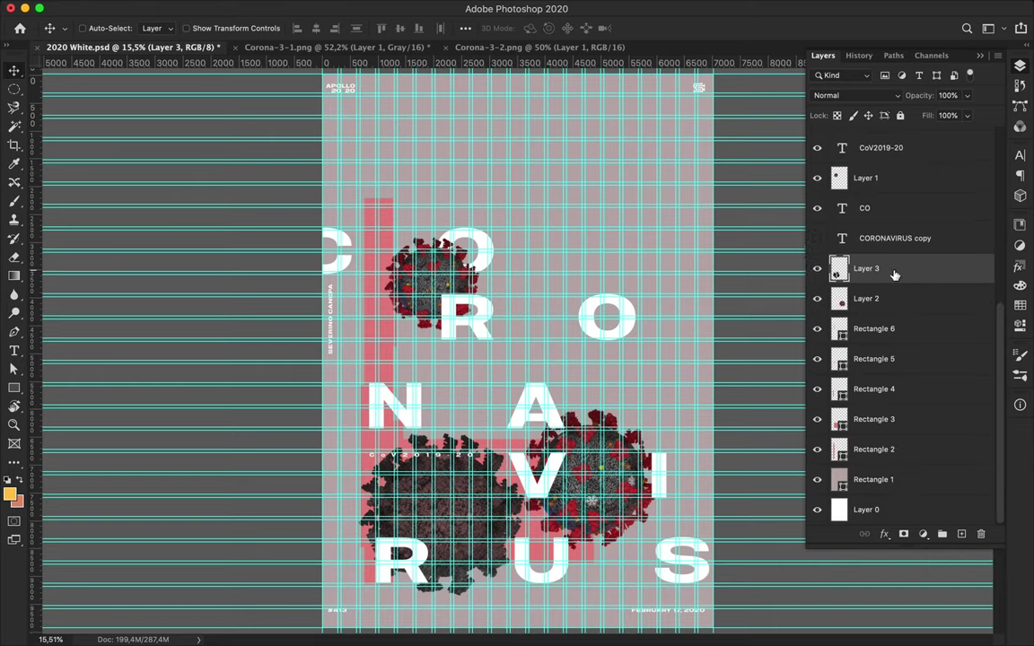
pyautogui.moveTo(895, 270); pyautogui.dragTo(896, 207)
pyautogui.moveTo(895, 295)
pyautogui.mouseDown()
pyautogui.moveTo(883, 190)
pyautogui.moveTo(882, 332)
pyautogui.mouseUp()
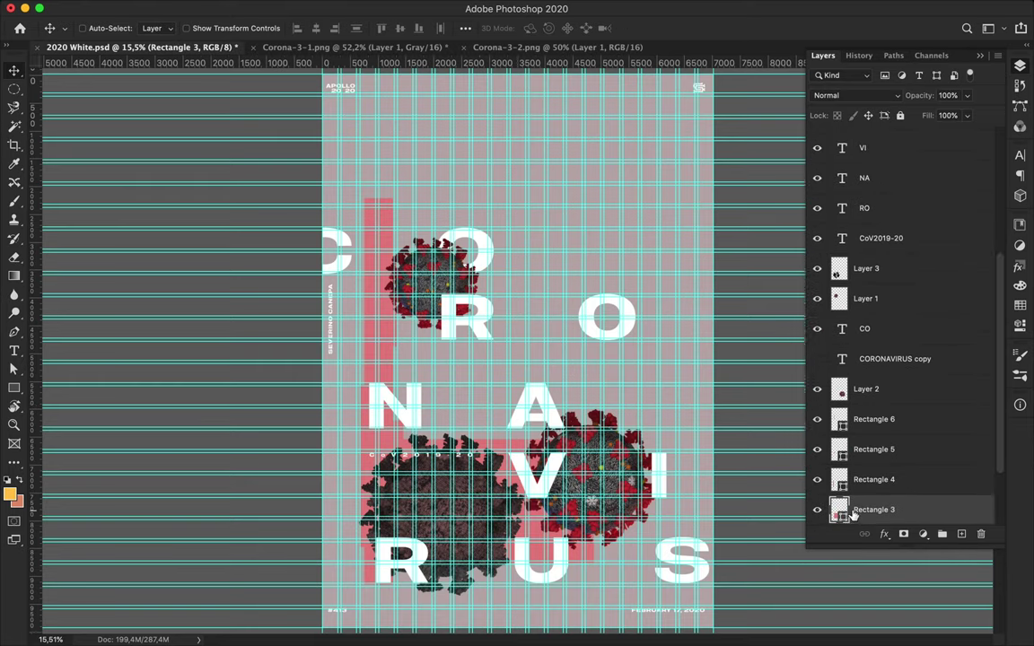
pyautogui.click(454, 517)
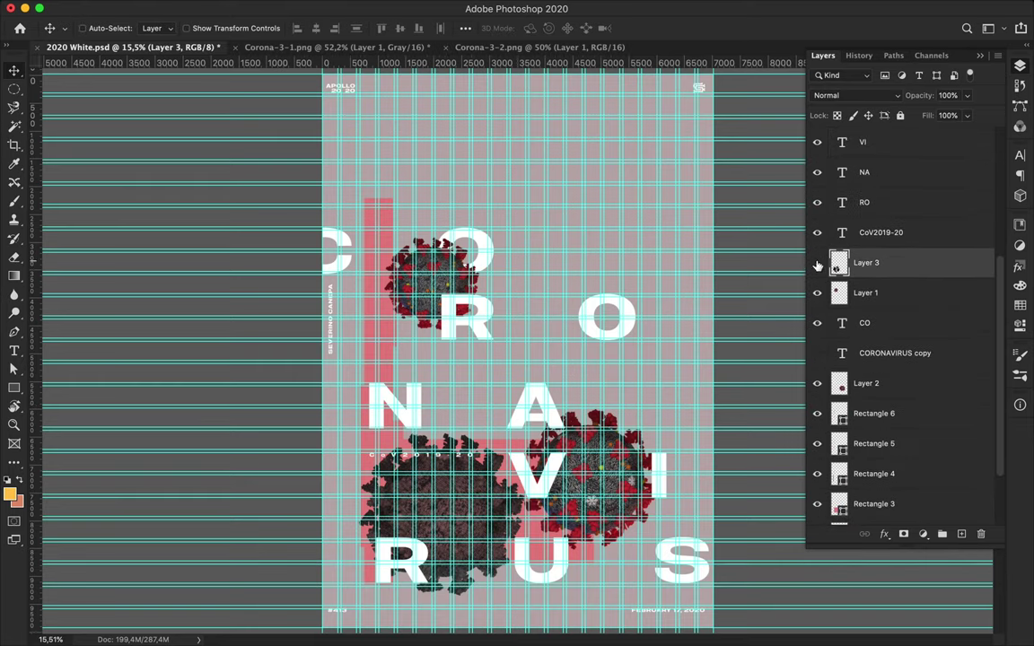
pyautogui.moveTo(818, 266); pyautogui.dragTo(888, 170)
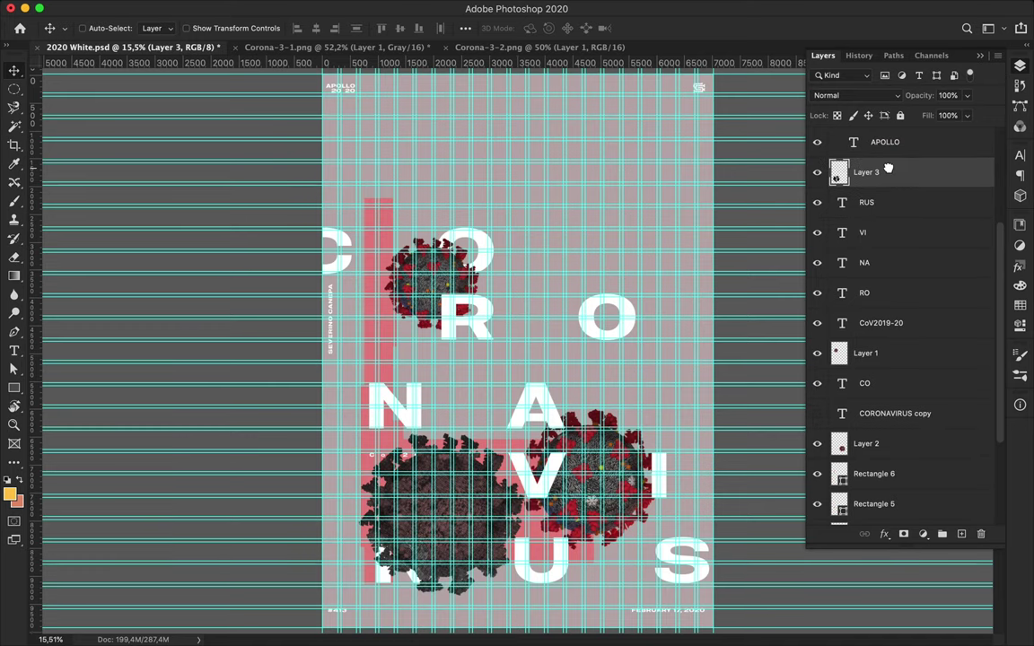
pyautogui.scroll(5, 507, 349)
pyautogui.scroll(-5, 506, 350)
pyautogui.moveTo(489, 355); pyautogui.dragTo(480, 404)
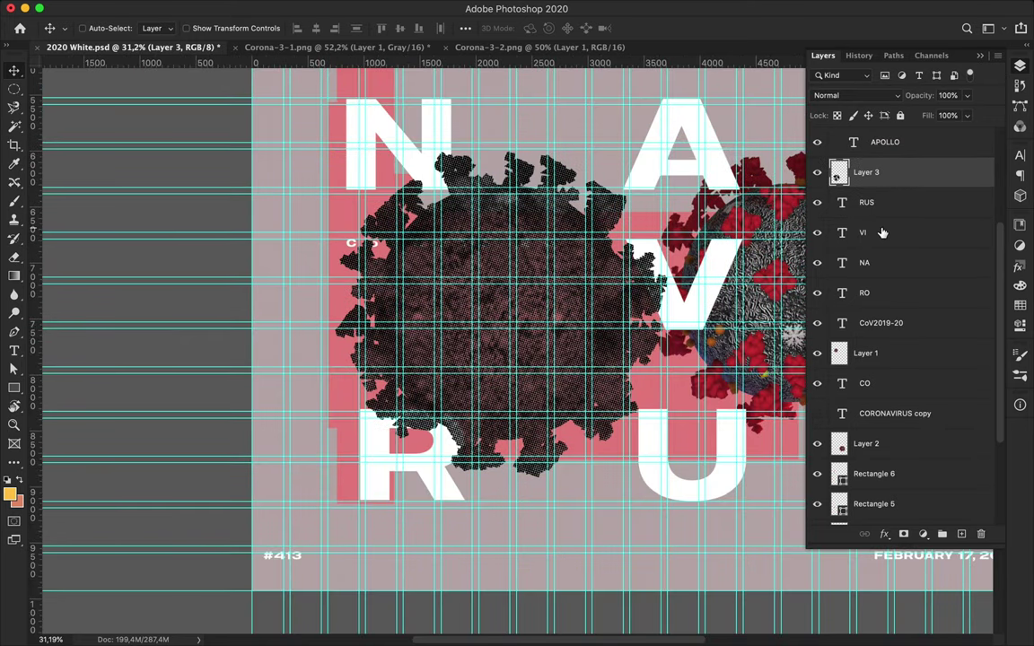
# Raise the VI letters and the CoV2019-20 caption layers above the grey virus.
pyautogui.moveTo(882, 233); pyautogui.dragTo(882, 158)
pyautogui.click(881, 322)
pyautogui.scroll(3, 854, 286)
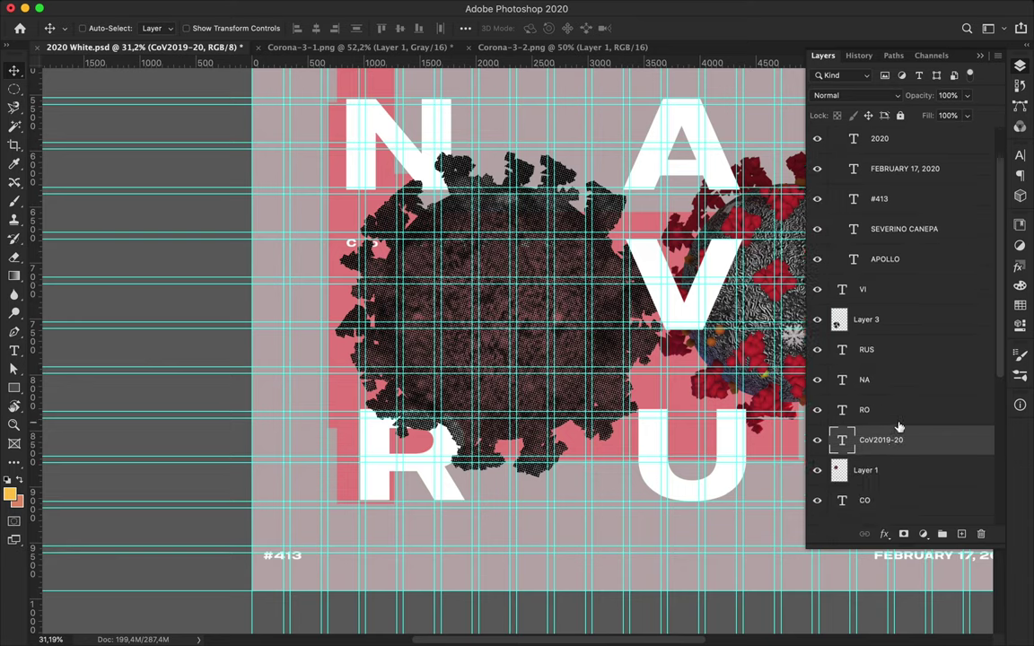
pyautogui.moveTo(930, 428); pyautogui.dragTo(876, 260)
# Set the caption's tracking to 840 in the Character panel.
pyautogui.click(1021, 157)
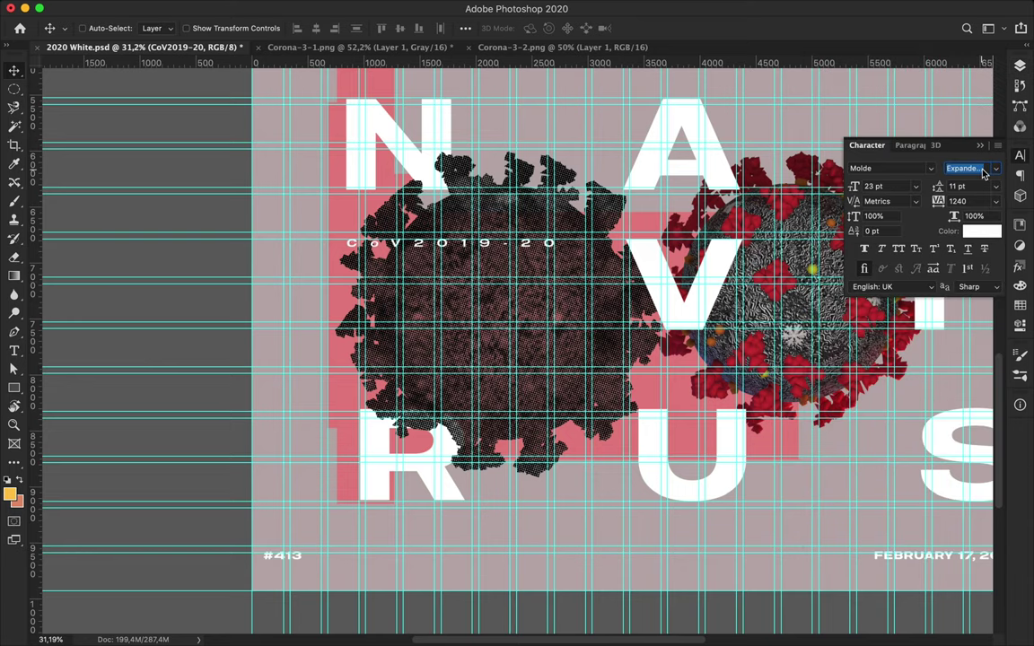
pyautogui.scroll(-3, 529, 202)
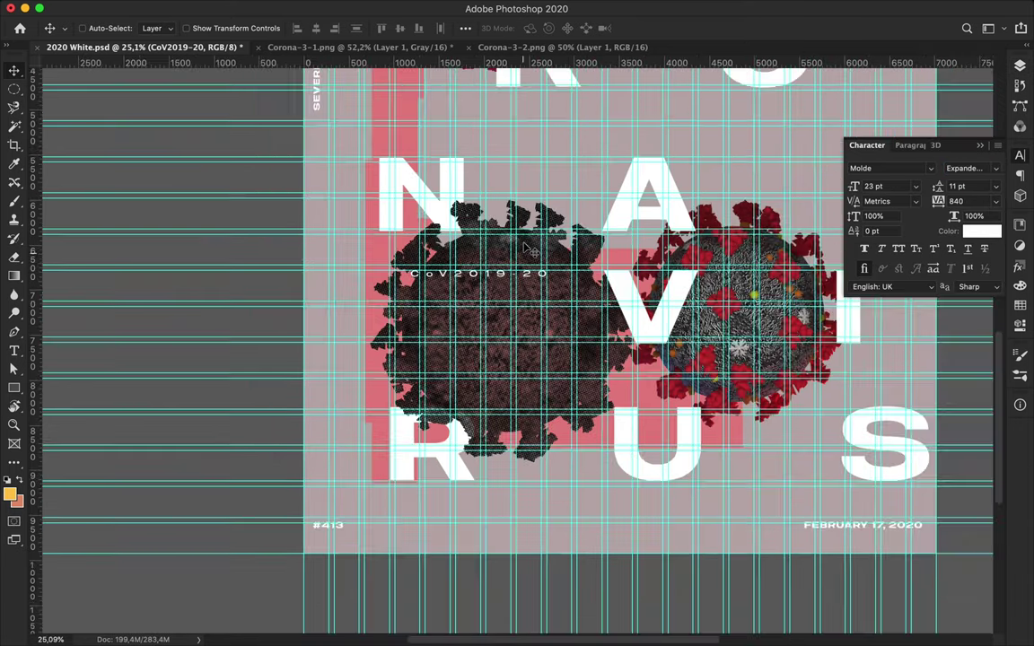
pyautogui.scroll(1, 527, 249)
pyautogui.scroll(2, 527, 249)
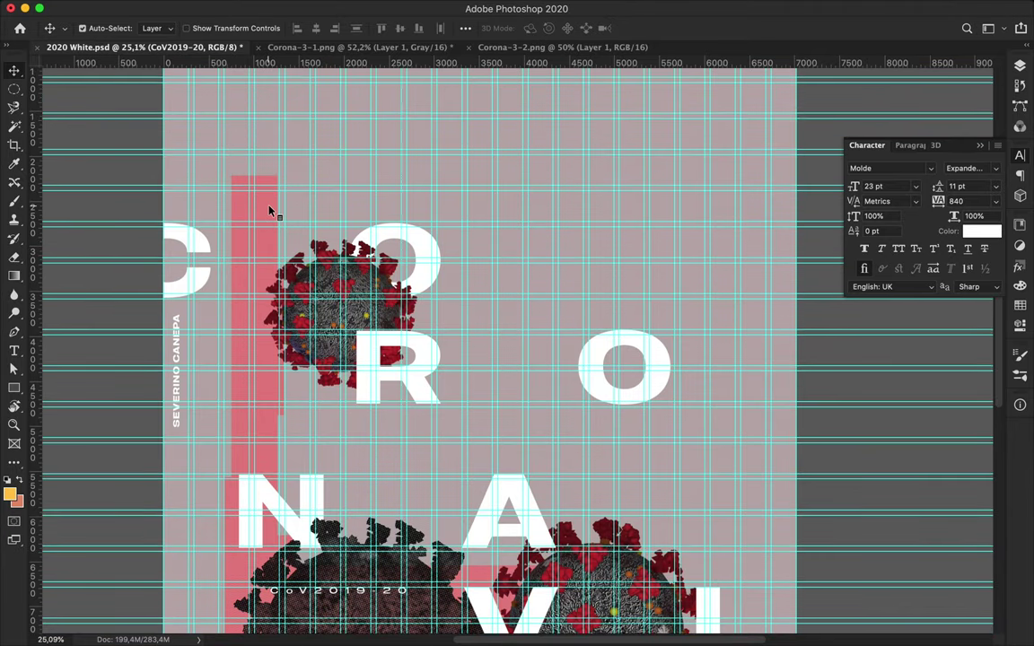
# Select the tall pink bar and browse the Filter menu without applying a filter.
pyautogui.click(269, 211)
pyautogui.scroll(-2, 269, 211)
pyautogui.click(335, 7)
pyautogui.click(643, 141)
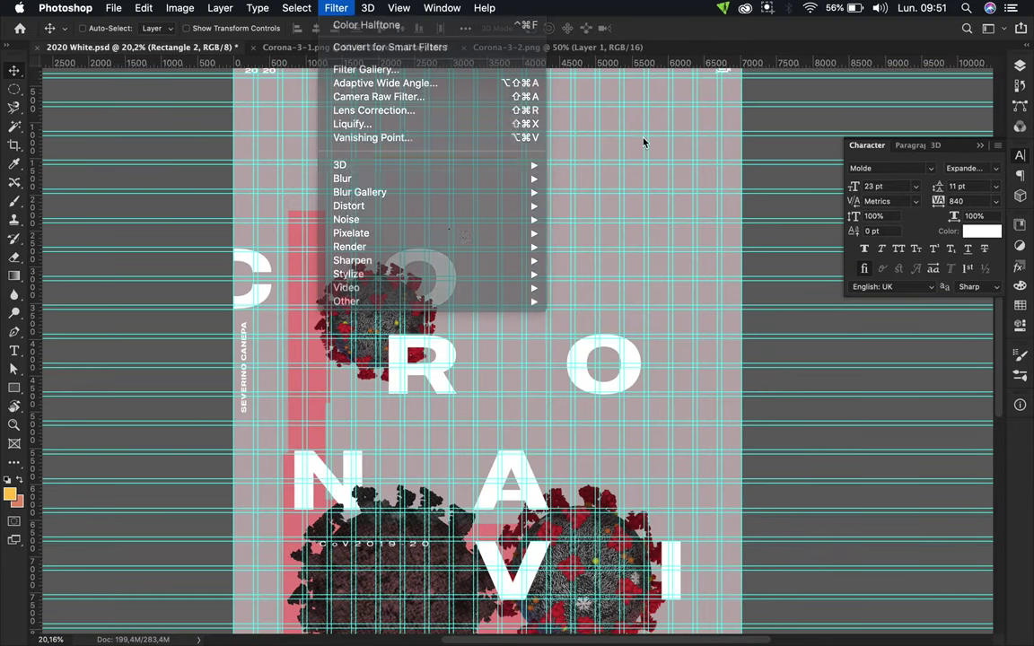
pyautogui.scroll(-3, 446, 238)
pyautogui.hscroll(3, 445, 238)
pyautogui.hscroll(-1, 396, 282)
pyautogui.scroll(2, 392, 285)
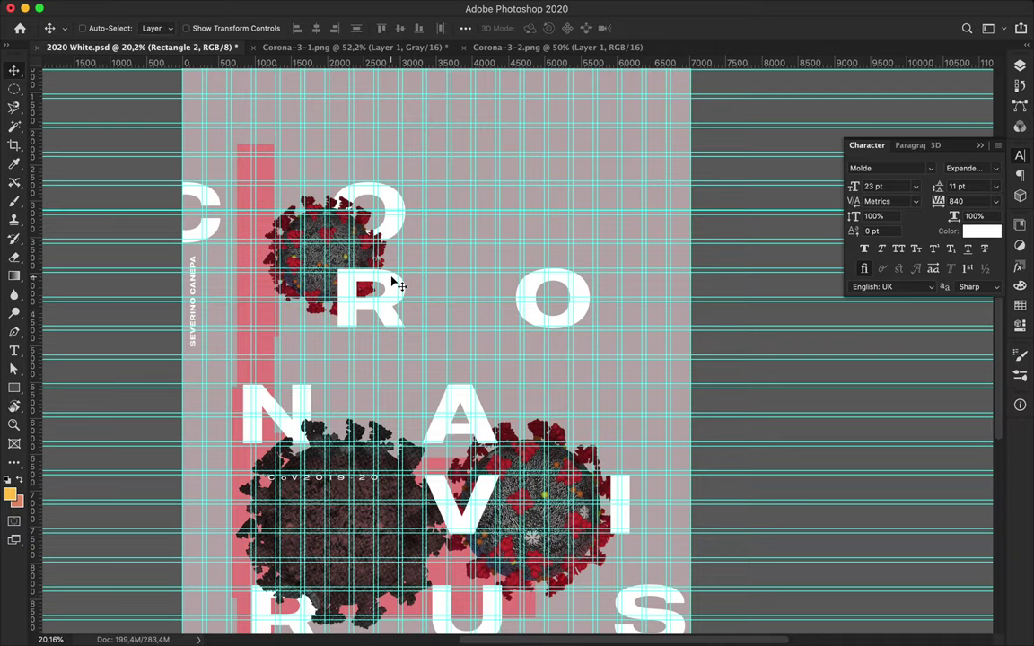
pyautogui.scroll(1, 397, 285)
pyautogui.scroll(-3, 397, 285)
# Edit the caption to read 'CoV 2019-20' with an added space.
pyautogui.doubleClick(312, 438)
pyautogui.press('Escape')
pyautogui.scroll(-2, 342, 108)
pyautogui.hscroll(-3, 536, 358)
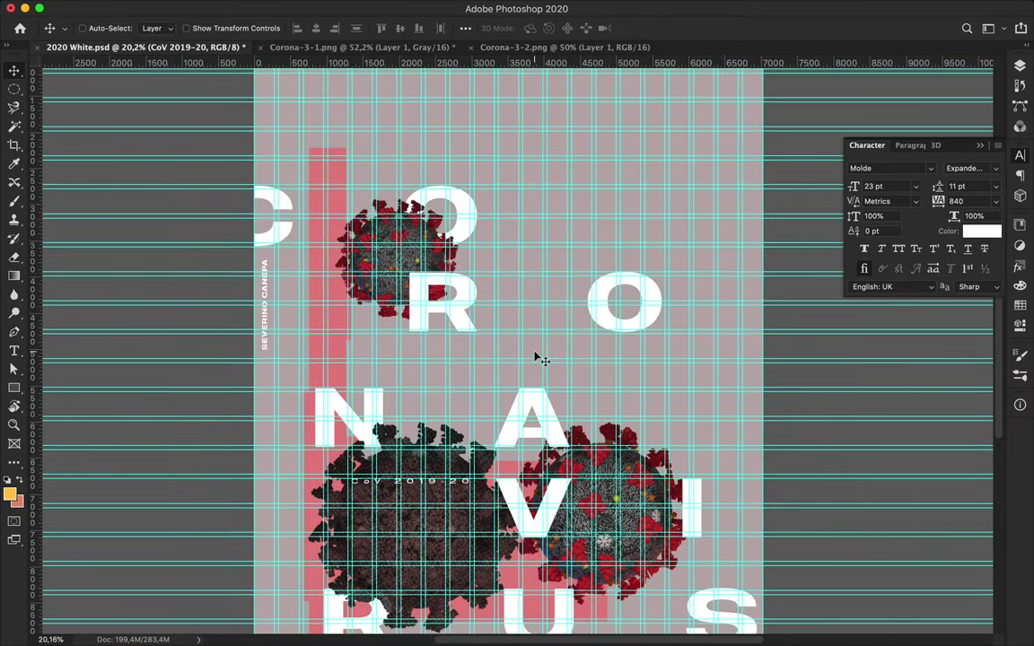
pyautogui.scroll(-1, 536, 358)
pyautogui.scroll(1, 543, 360)
pyautogui.scroll(-2, 539, 358)
pyautogui.scroll(3, 539, 358)
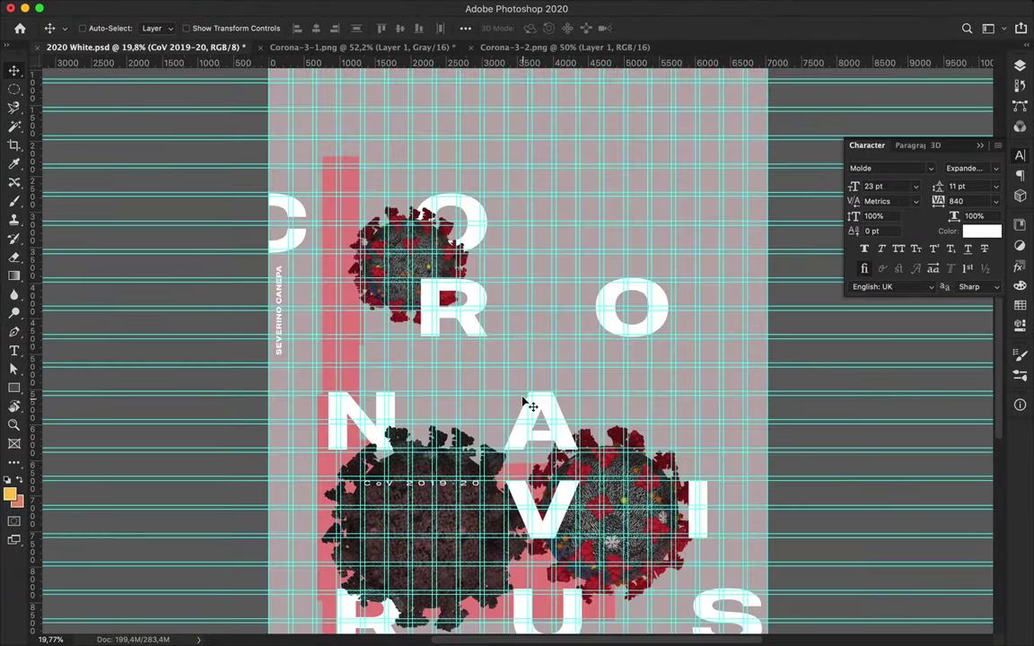
pyautogui.scroll(-3, 535, 386)
pyautogui.scroll(-1, 533, 405)
# Draw a thin white rectangle bar with the Rectangle tool.
pyautogui.press('m')
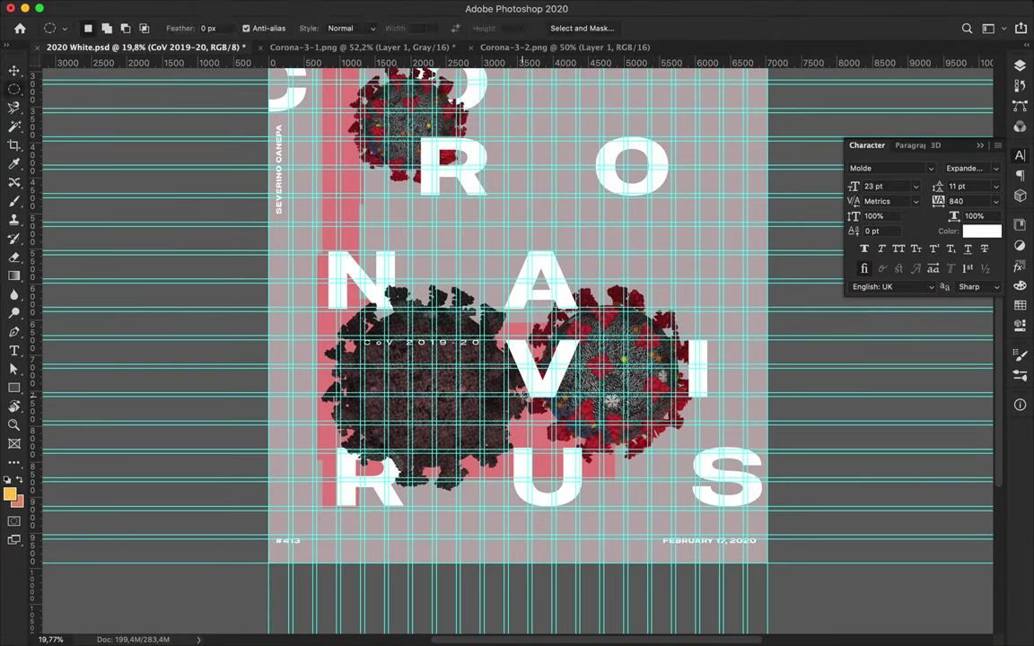
pyautogui.scroll(2, 532, 406)
pyautogui.press('u')
pyautogui.click(158, 28)
pyautogui.click(246, 57)
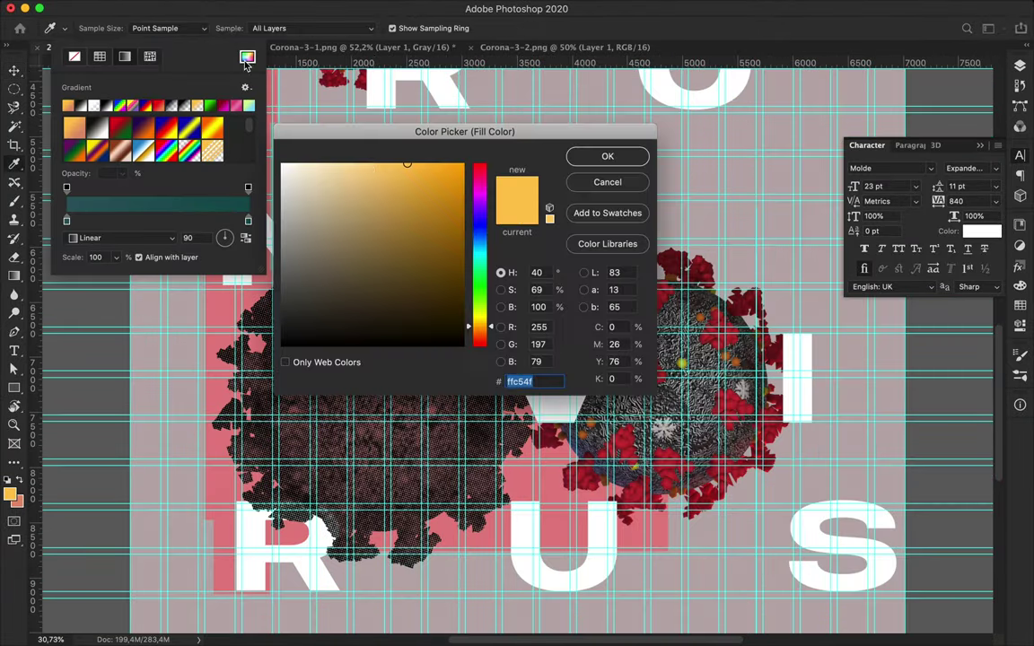
pyautogui.press('Escape')
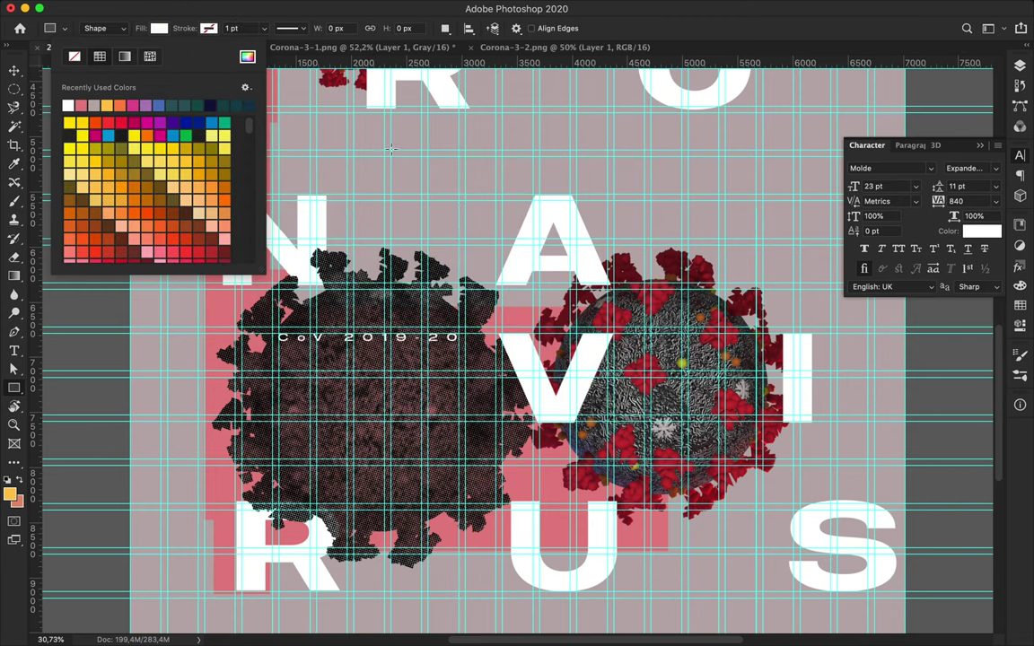
pyautogui.press('Escape')
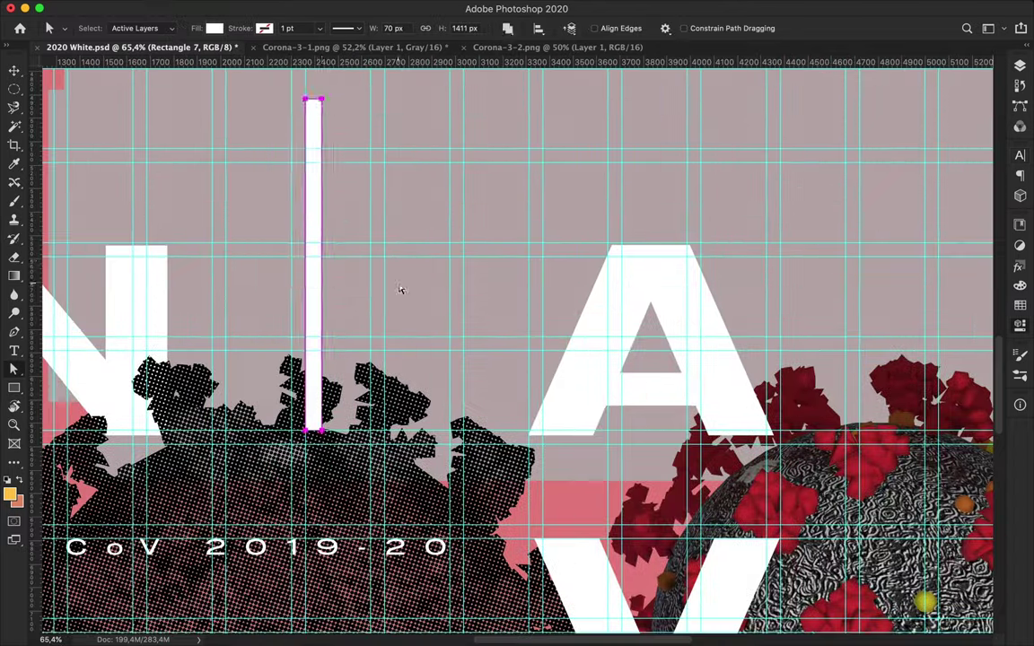
# Rotate the white bar to 45°, duplicate it alongside, and save the poster.
pyautogui.press('v')
pyautogui.hotkey('ctrl', 't')
pyautogui.press('Return')
pyautogui.hotkey('ctrl', 't')
pyautogui.moveTo(310, 95); pyautogui.dragTo(369, 224)
pyautogui.scroll(-2, 414, 254)
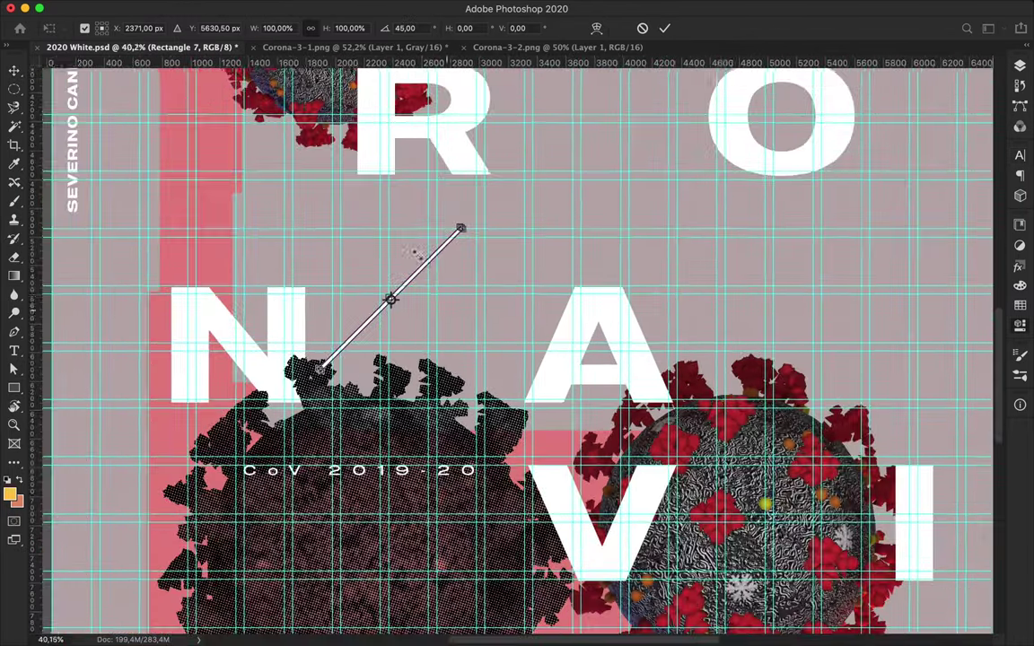
pyautogui.press('Return')
pyautogui.moveTo(408, 286); pyautogui.dragTo(418, 288)
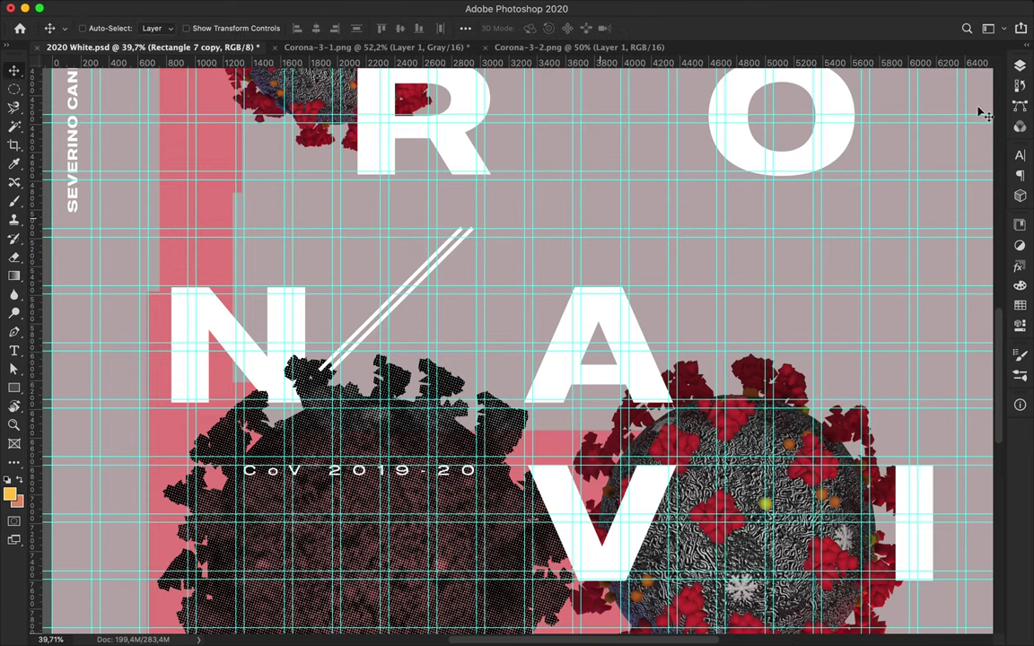
pyautogui.press('cmd+s')
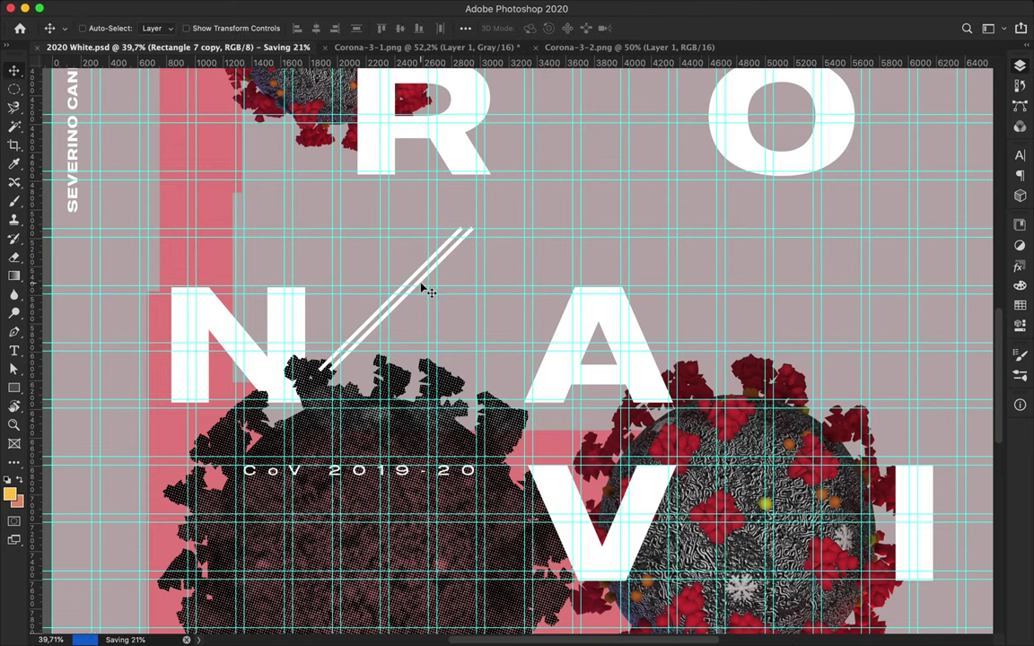
# Duplicate the diagonal bars into a wide row of parallel slashes across the N and A.
pyautogui.moveTo(448, 259); pyautogui.dragTo(463, 268)
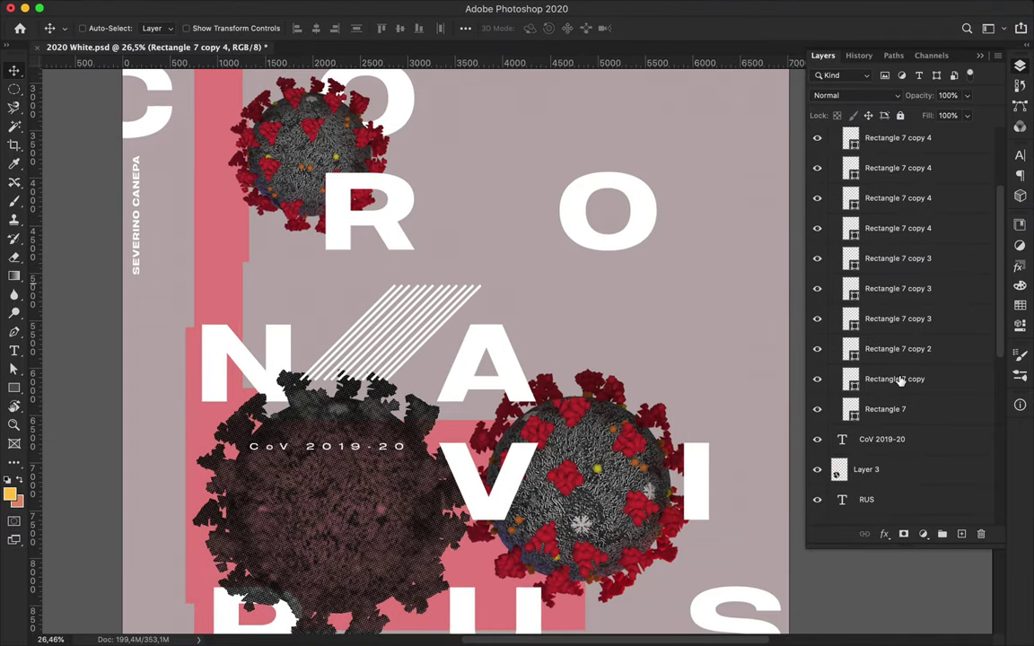
pyautogui.moveTo(449, 315); pyautogui.dragTo(554, 316)
pyautogui.moveTo(466, 316); pyautogui.dragTo(561, 316)
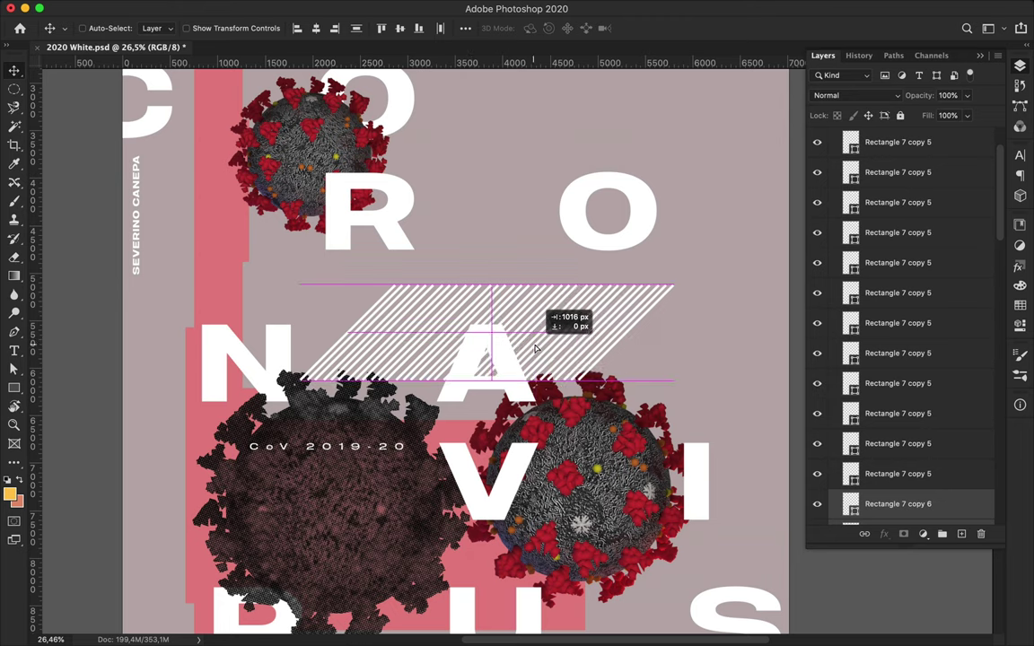
pyautogui.scroll(-5, 901, 359)
pyautogui.scroll(10, 901, 473)
# Select all the diagonal bar layers in the LINES group.
pyautogui.click(833, 184)
pyautogui.click(465, 28)
pyautogui.click(833, 184)
pyautogui.scroll(-10, 901, 359)
pyautogui.keyDown('shift'); pyautogui.click(902, 157); pyautogui.keyUp('shift')
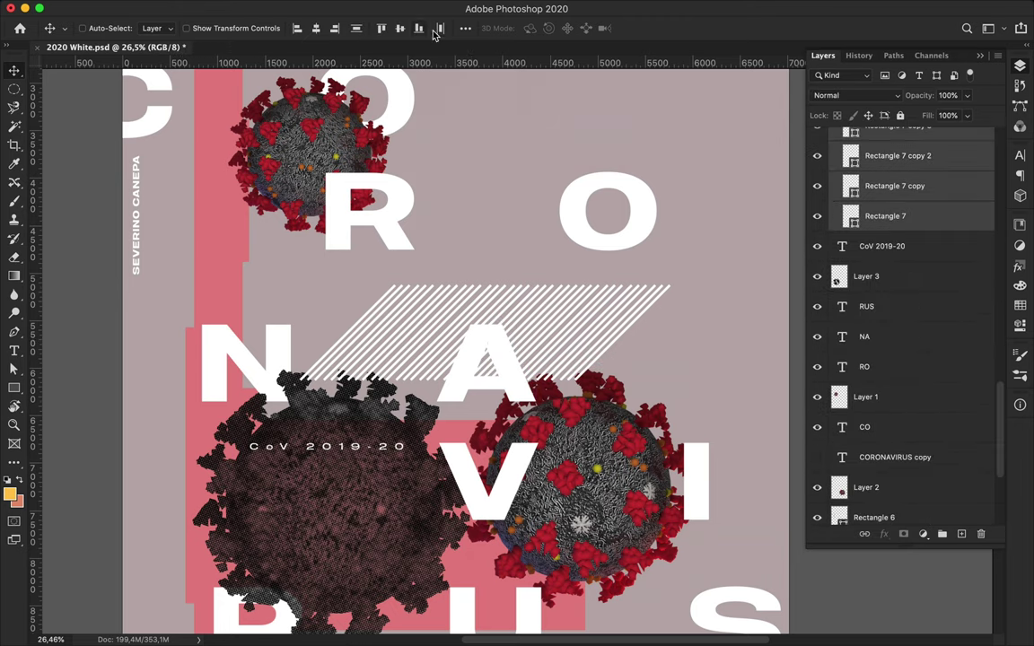
pyautogui.scroll(10, 902, 212)
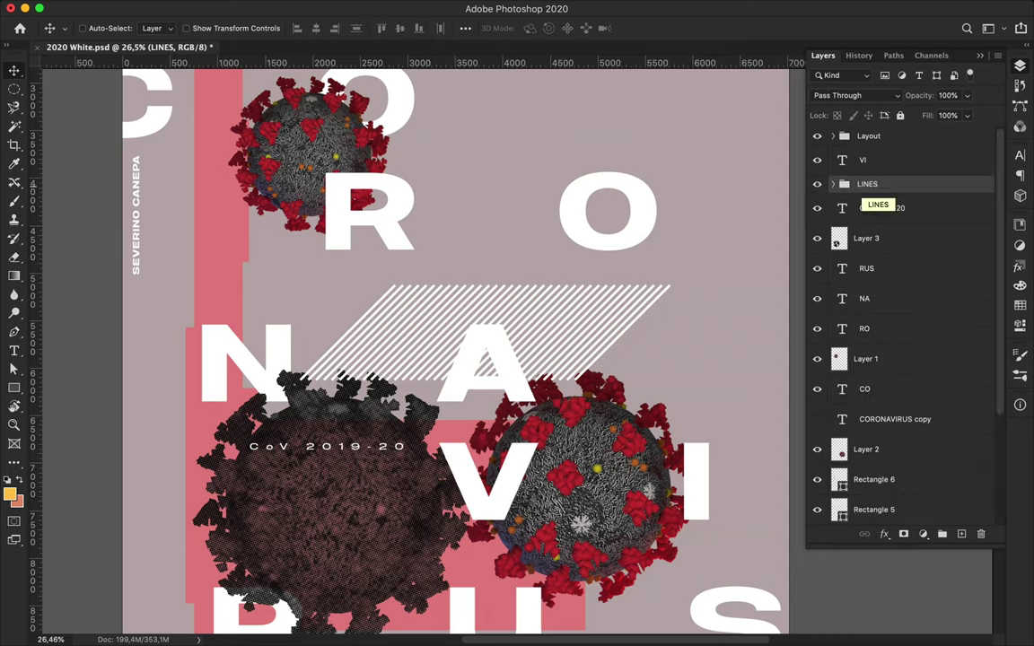
# Duplicate the LINES group, merge the copy into one layer, and show the guides.
pyautogui.hotkey('ctrl', 'j')
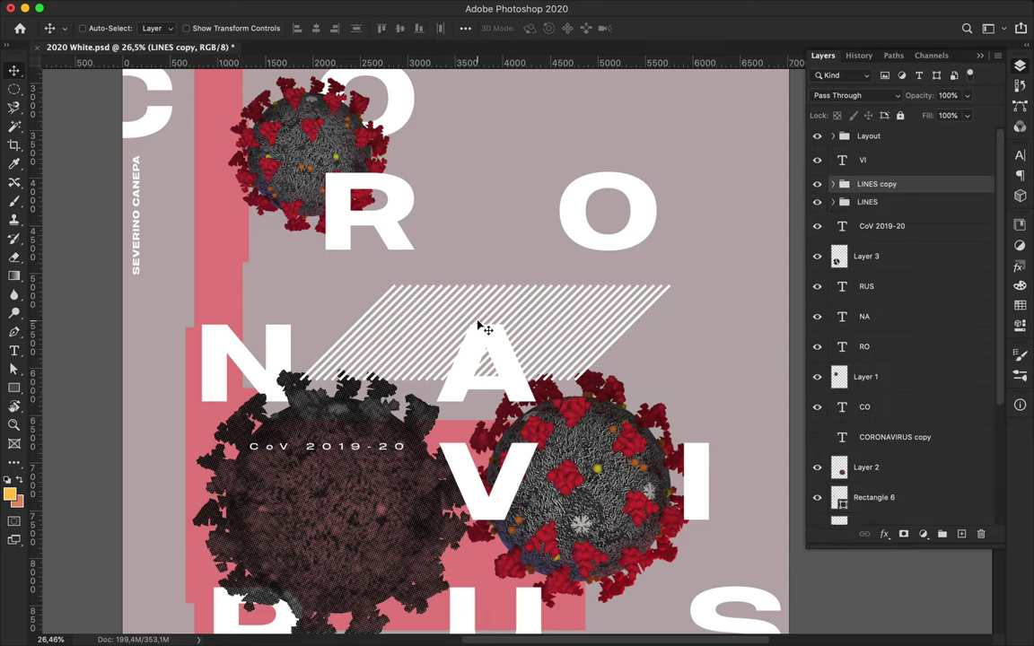
pyautogui.hotkey('ctrl', 'e')
pyautogui.hotkey('ctrl', ';')
pyautogui.click(399, 8)
pyautogui.click(422, 323)
# Copy a marqueed piece of the stripes to a new layer and move it lower left.
pyautogui.press('m')
pyautogui.scroll(2, 363, 327)
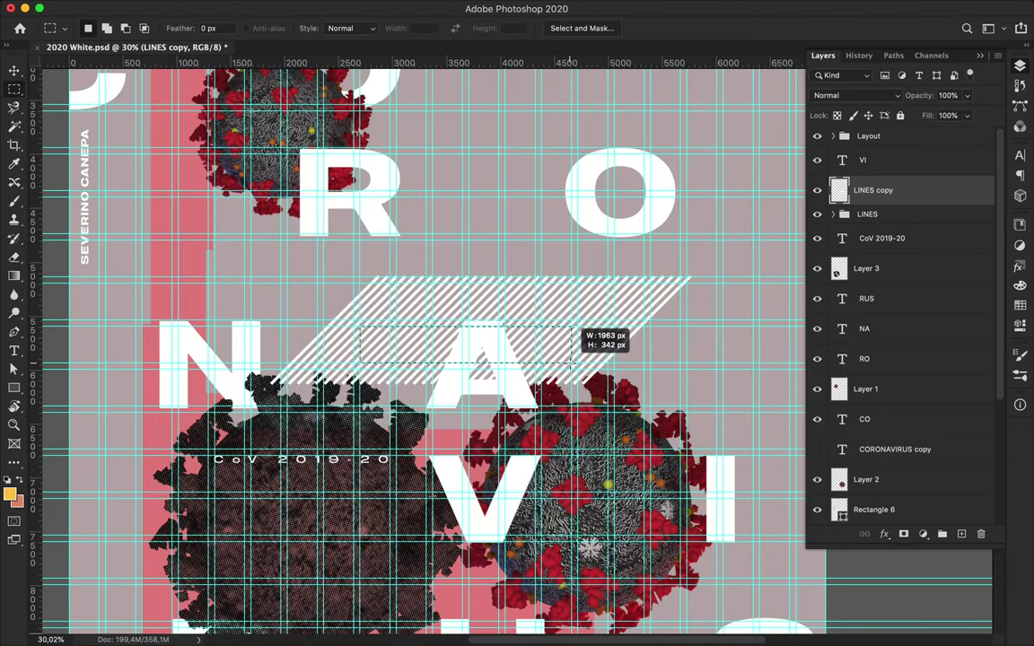
pyautogui.hotkey('ctrl', 'j')
pyautogui.press('v')
pyautogui.scroll(-1, 554, 353)
pyautogui.moveTo(502, 269); pyautogui.dragTo(219, 409)
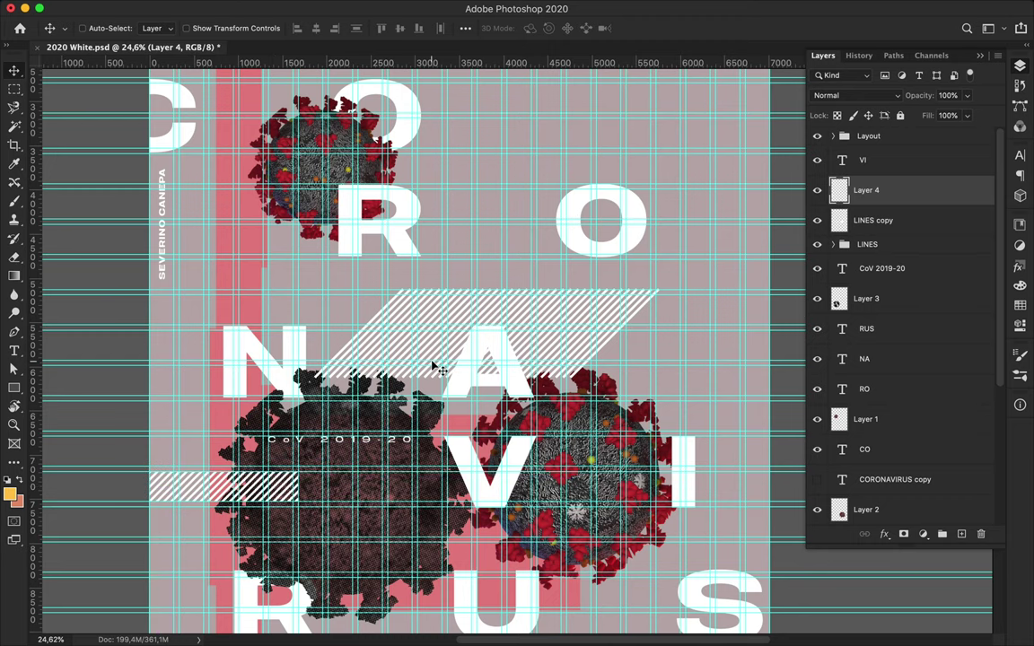
# Duplicate the hatched strip and rotate it 90° upright near the left edge.
pyautogui.scroll(-1, 438, 366)
pyautogui.keyDown('alt'); pyautogui.moveTo(438, 367); pyautogui.dragTo(485, 395); pyautogui.keyUp('alt')
pyautogui.hotkey('ctrl', 't')
pyautogui.moveTo(589, 347); pyautogui.dragTo(232, 283)
pyautogui.press('Return')
# Try a further LINES duplicate to the right, undo it, and zoom in on the poster top.
pyautogui.click(898, 274)
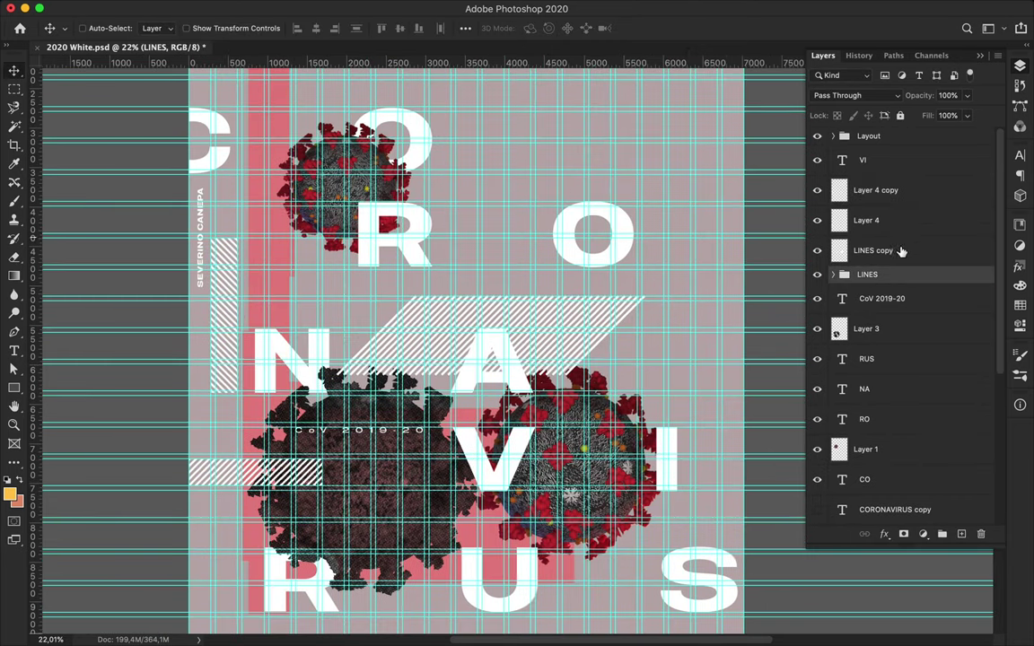
pyautogui.hotkey('ctrl', 'j')
pyautogui.hotkey('ctrl', 't')
pyautogui.moveTo(522, 334); pyautogui.dragTo(692, 335)
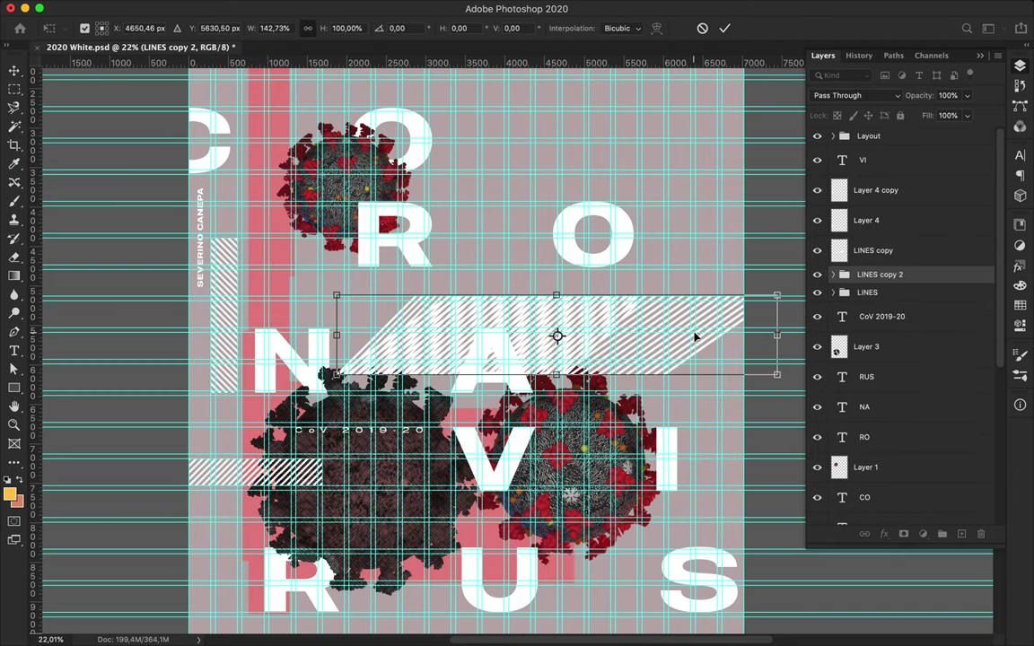
pyautogui.press('Escape')
pyautogui.hotkey('ctrl', 'z')
pyautogui.hotkey('ctrl', '+')
pyautogui.press('m')
pyautogui.hotkey('ctrl', '+')
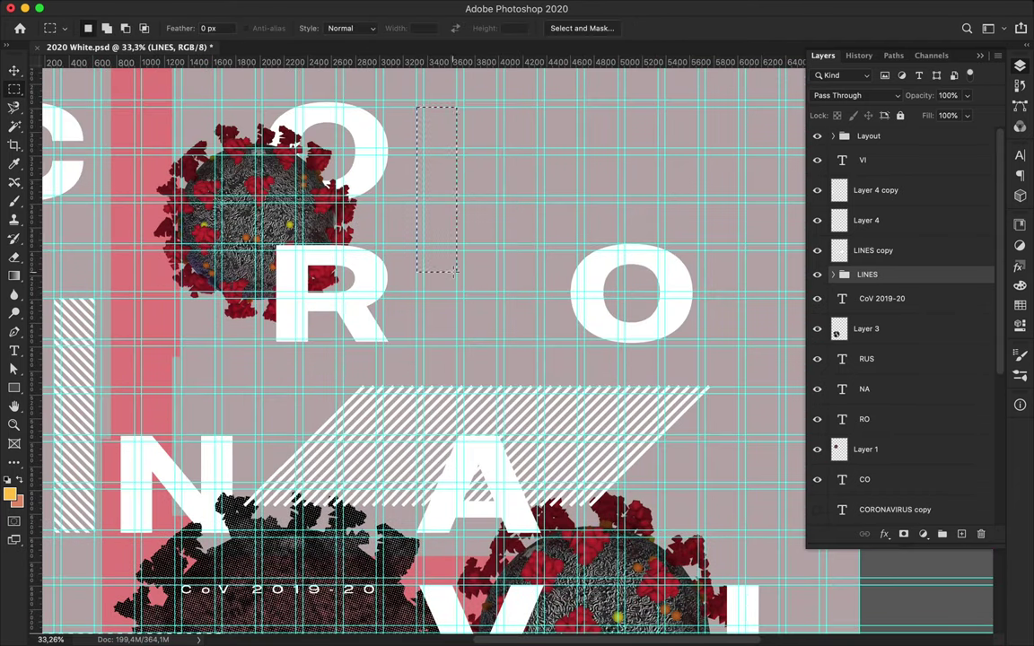
# Draw a tall narrow white bar above the R, copy it rightward, and group the three bars.
pyautogui.moveTo(431, 336); pyautogui.dragTo(435, 338)
pyautogui.press('v')
pyautogui.moveTo(448, 282); pyautogui.dragTo(482, 282)
pyautogui.keyDown('shift'); pyautogui.click(873, 342); pyautogui.keyUp('shift')
pyautogui.hotkey('ctrl', 'g')
# Copy the bar sets across the upper band and rename the bar group.
pyautogui.click(834, 274)
pyautogui.moveTo(490, 225); pyautogui.dragTo(547, 224)
pyautogui.moveTo(530, 269); pyautogui.dragTo(584, 272)
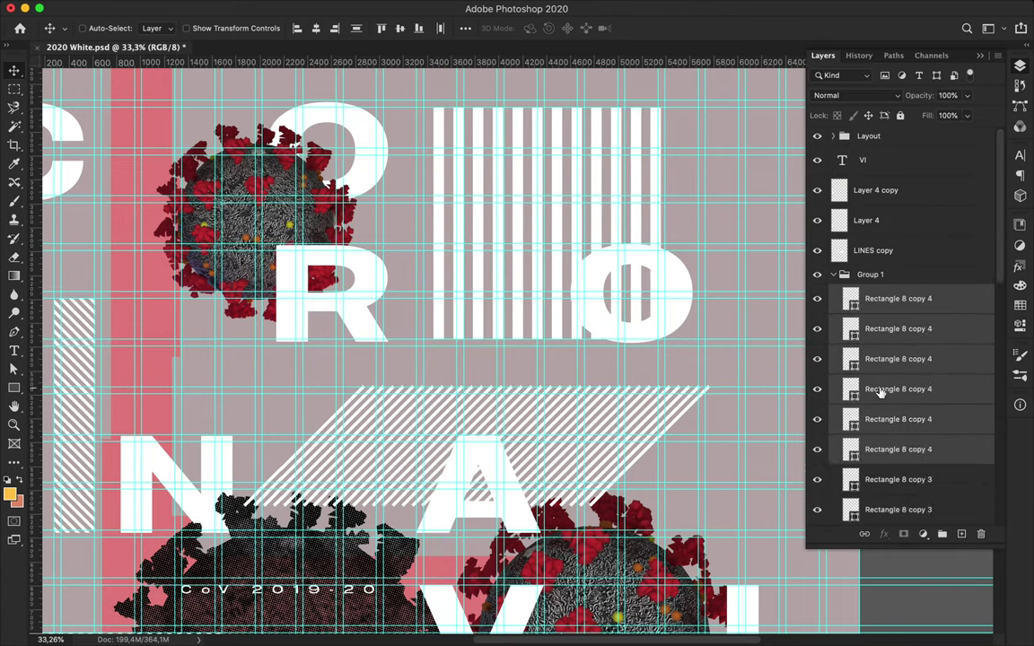
pyautogui.keyDown('shift'); pyautogui.click(882, 392); pyautogui.keyUp('shift')
pyautogui.scroll(-4, 882, 393)
pyautogui.moveTo(481, 219); pyautogui.dragTo(683, 235)
pyautogui.scroll(-3, 872, 270)
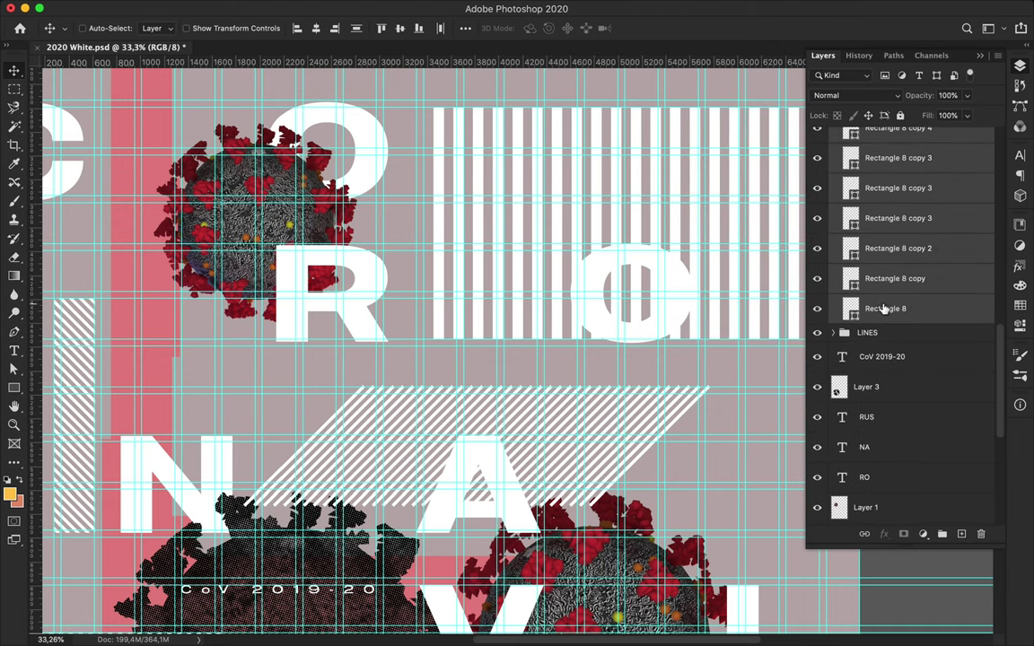
pyautogui.scroll(5, 839, 274)
pyautogui.click(834, 274)
pyautogui.doubleClick(870, 275)
# Name the group THICK lines, duplicate it, and delete all but one bar in the copy.
pyautogui.write('THICK lines')
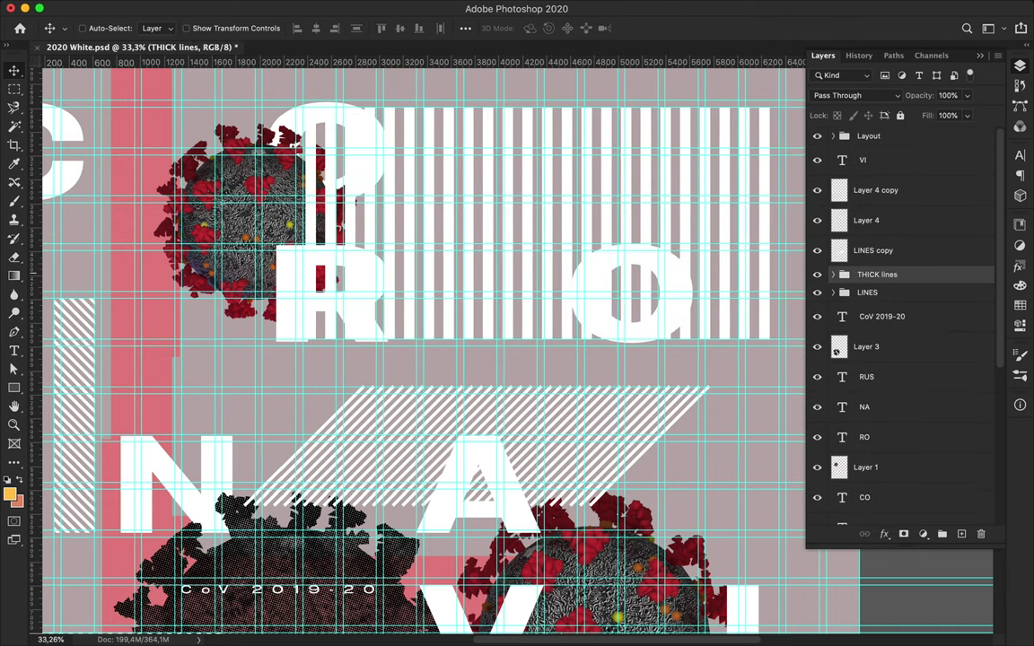
pyautogui.hotkey('ctrl', 'j')
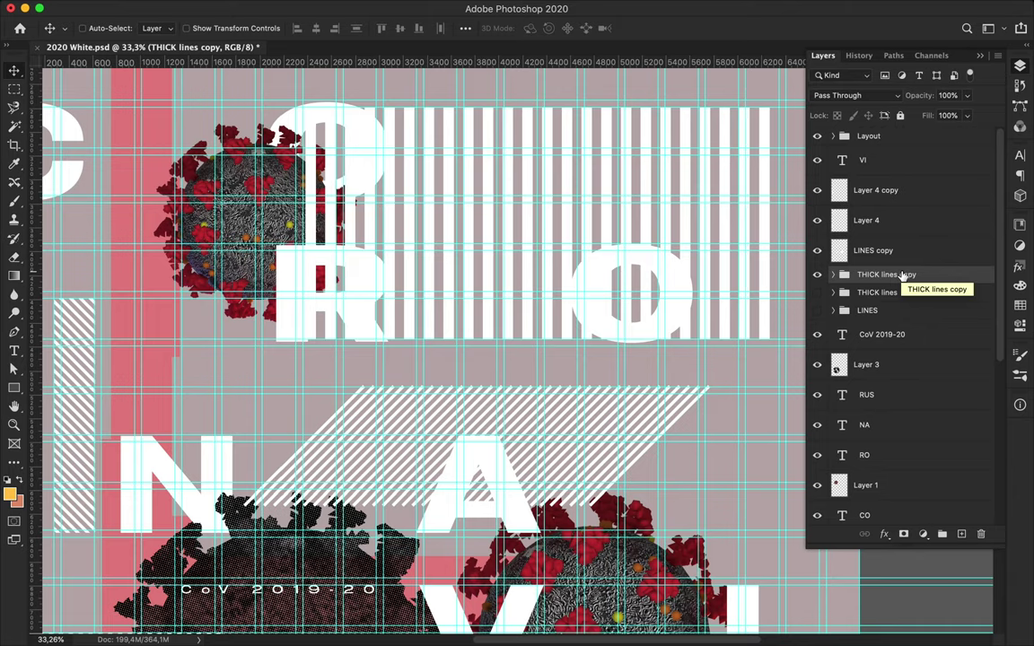
pyautogui.click(835, 275)
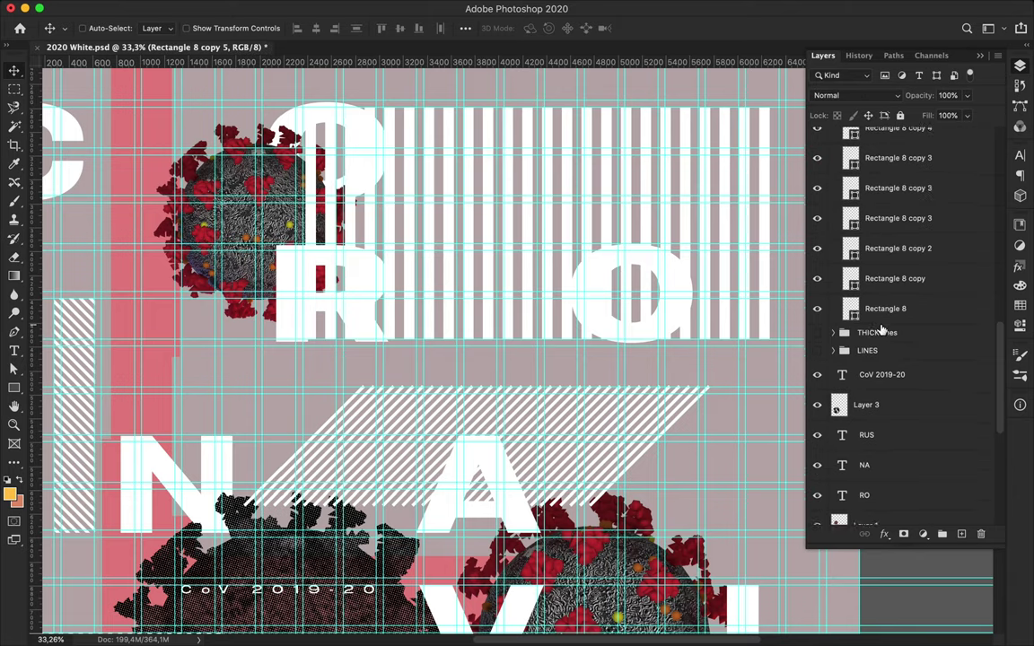
pyautogui.press('Delete')
# Rotate the remaining bar to a diagonal, copy it alongside, and group the pair.
pyautogui.hotkey('ctrl', 't')
pyautogui.moveTo(774, 108); pyautogui.dragTo(557, 97)
pyautogui.press('Return')
pyautogui.moveTo(523, 190); pyautogui.dragTo(552, 191)
pyautogui.hotkey('ctrl', 'g')
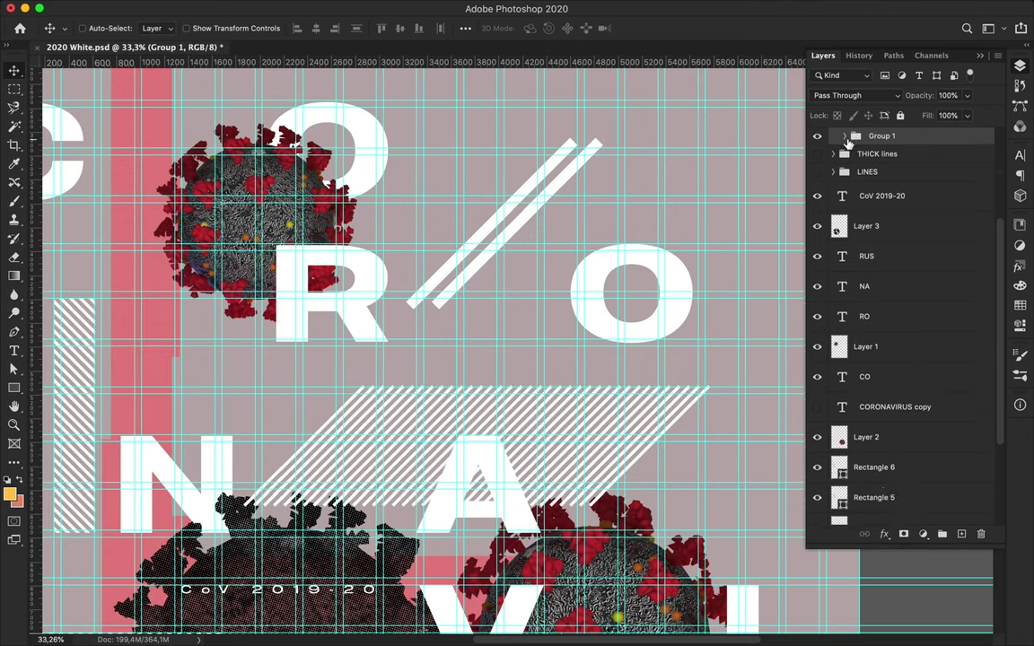
# Duplicate the diagonal pair offset to the right, then try aligning the bars and undo it.
pyautogui.hotkey('ctrl', 'j')
pyautogui.moveTo(526, 238)
pyautogui.mouseDown()
pyautogui.moveTo(623, 222)
pyautogui.moveTo(738, 226)
pyautogui.mouseUp()
pyautogui.keyDown('shift'); pyautogui.click(897, 488); pyautogui.keyUp('shift')
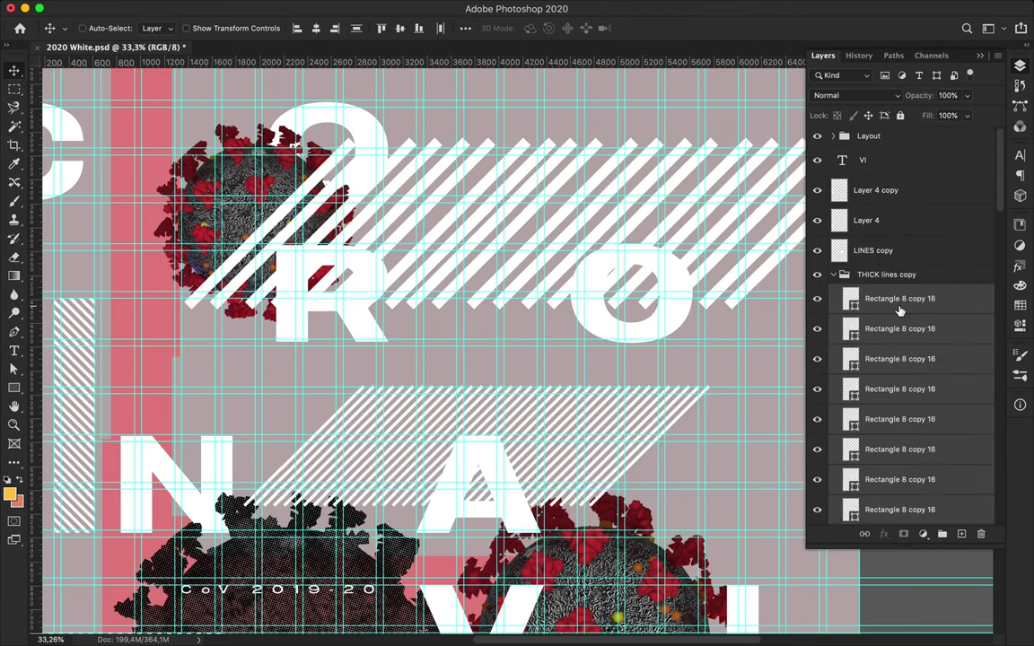
pyautogui.click(440, 27)
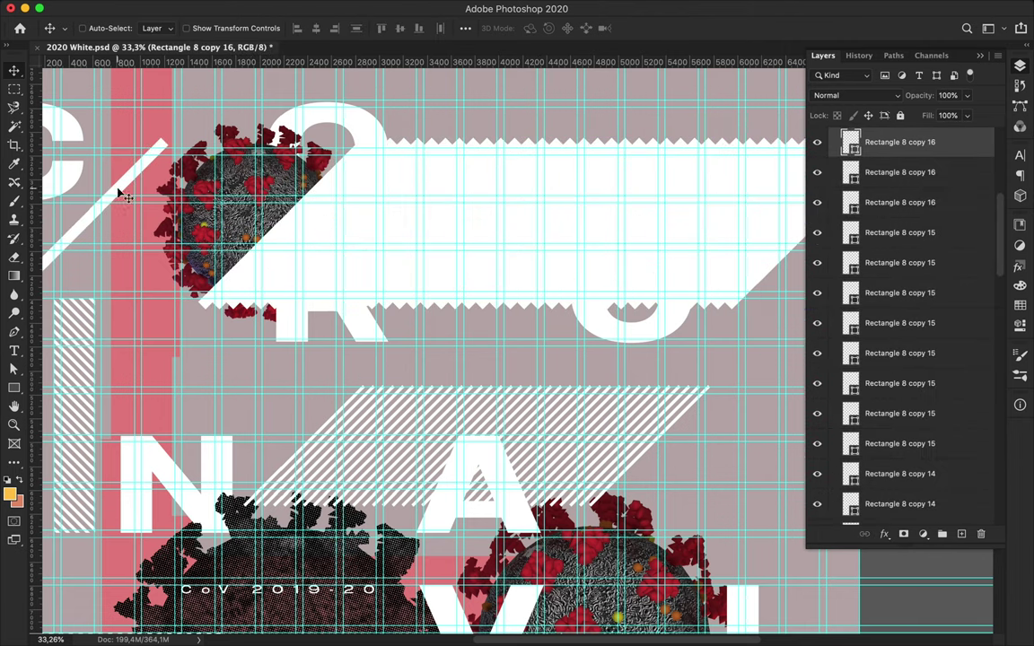
pyautogui.hotkey('ctrl', 'z')
# Distribute the selected diagonal bar layers evenly by horizontal centers across the top band.
pyautogui.scroll(-2, 579, 195)
pyautogui.click(898, 349)
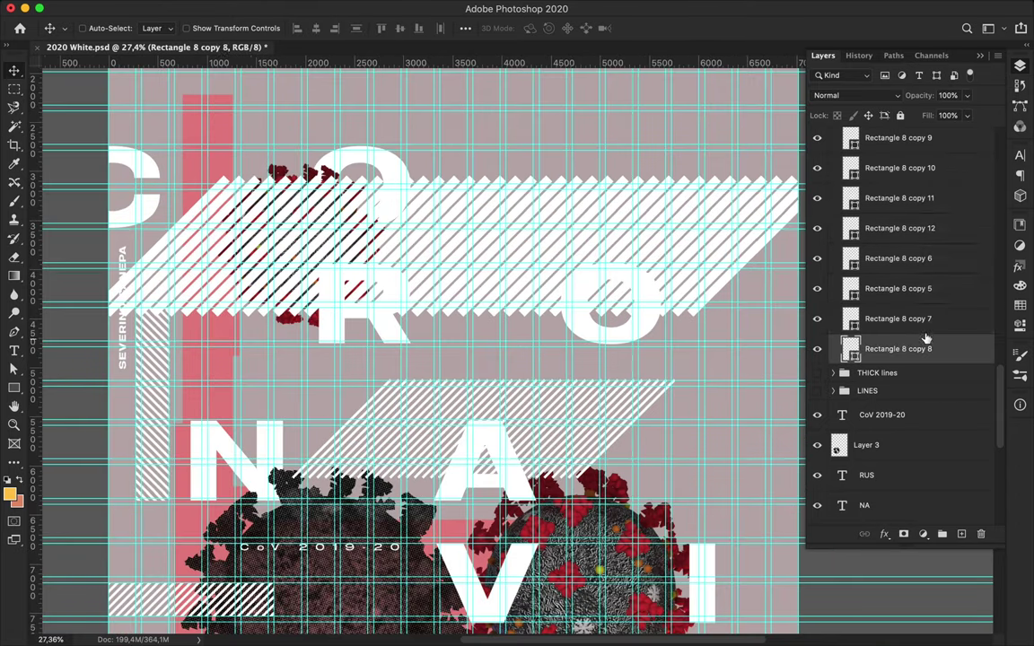
pyautogui.hotkey('ctrl', 'z')
pyautogui.hotkey('ctrl', 'z')
pyautogui.scroll(5, 909, 184)
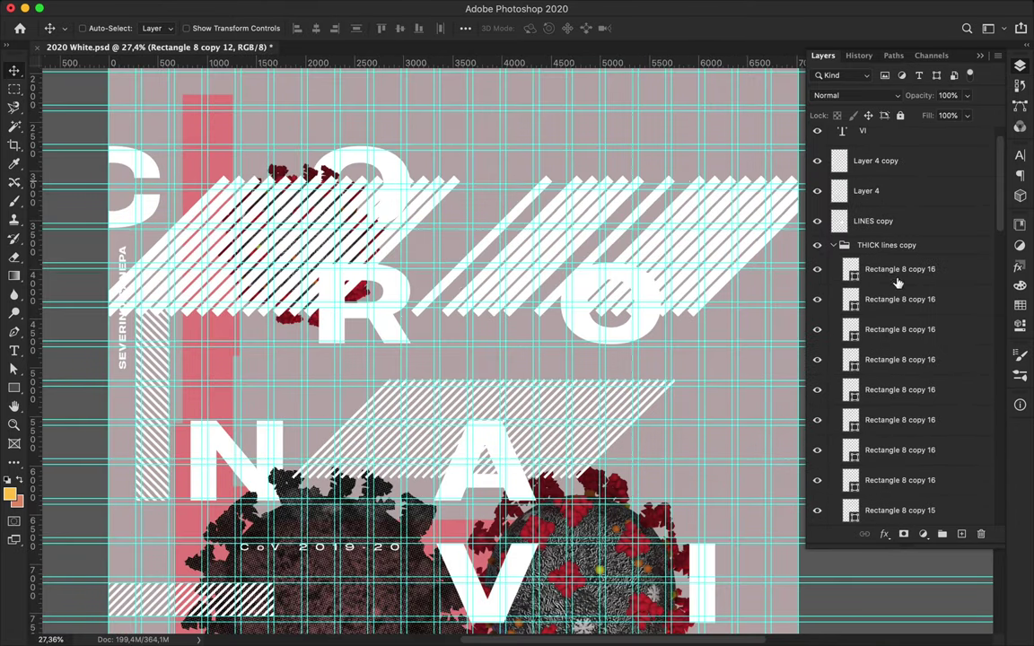
pyautogui.keyDown('shift'); pyautogui.click(899, 270); pyautogui.keyUp('shift')
pyautogui.click(440, 28)
pyautogui.keyDown('ctrl'); pyautogui.click(588, 259); pyautogui.keyUp('ctrl')
pyautogui.scroll(-5, 866, 427)
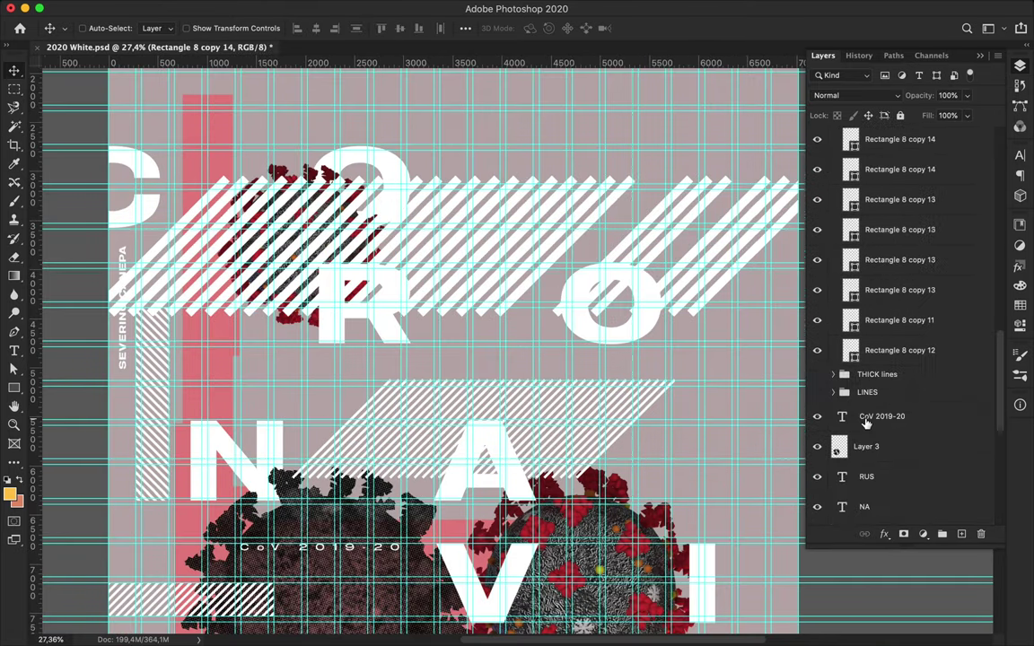
pyautogui.scroll(10, 873, 299)
# Delete the hidden THICK lines group.
pyautogui.click(833, 275)
pyautogui.click(887, 274)
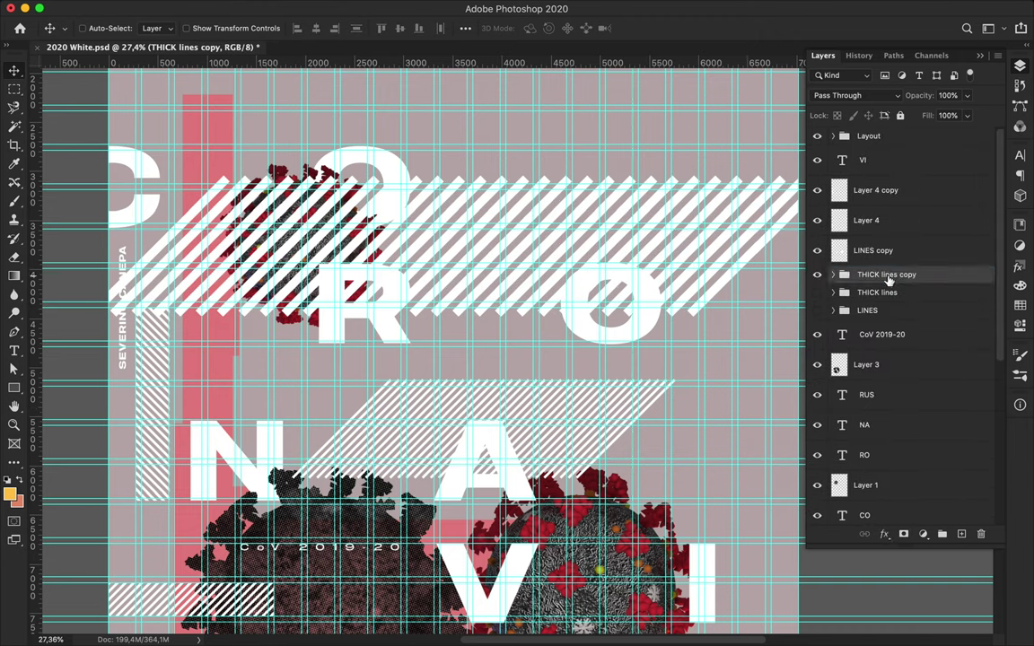
pyautogui.click(834, 275)
pyautogui.click(833, 275)
pyautogui.click(877, 292)
pyautogui.press('Delete')
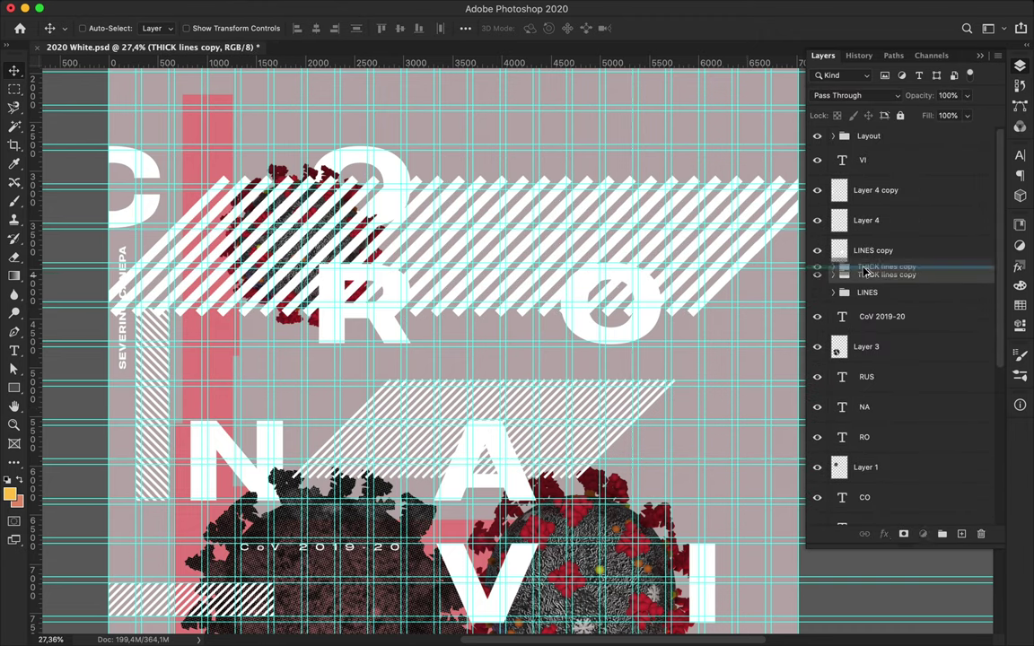
# Duplicate the THICK lines copy group to create THICK lines copy 2.
pyautogui.moveTo(867, 271); pyautogui.dragTo(867, 273)
pyautogui.press('m')
pyautogui.scroll(-1, 686, 249)
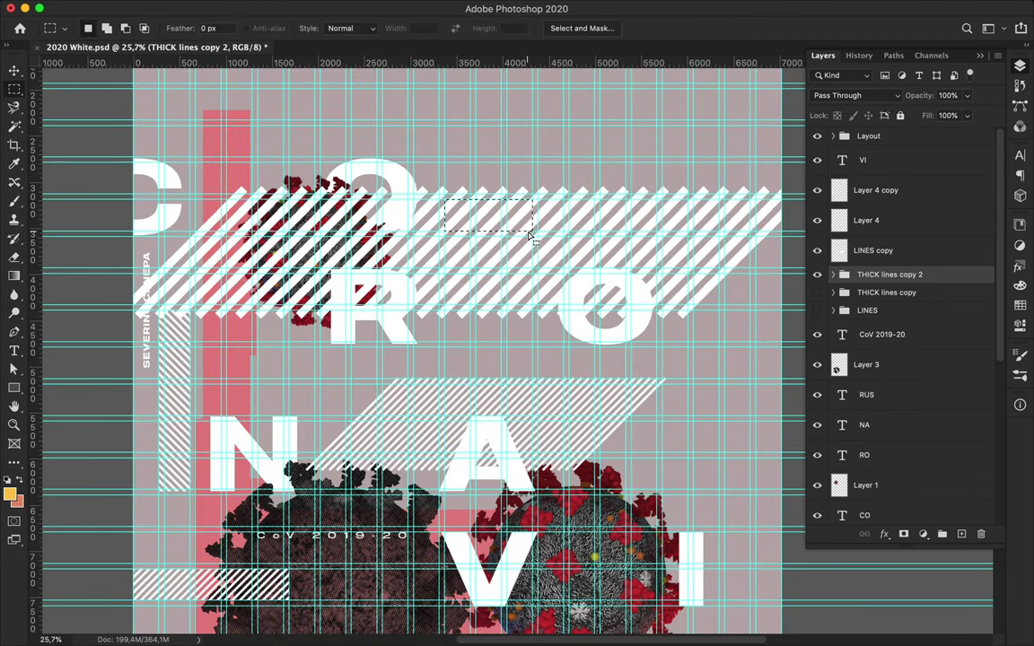
# Copy a marquee piece of the stripes to a new layer and rotate it upright beside the U.
pyautogui.hotkey('ctrl', 'j')
pyautogui.press('v')
pyautogui.moveTo(488, 216); pyautogui.dragTo(687, 491)
pyautogui.scroll(-3, 687, 491)
pyautogui.hotkey('ctrl', 't')
pyautogui.moveTo(677, 253)
pyautogui.mouseDown()
pyautogui.moveTo(733, 267)
pyautogui.moveTo(761, 318)
pyautogui.mouseUp()
pyautogui.moveTo(687, 328); pyautogui.dragTo(582, 418)
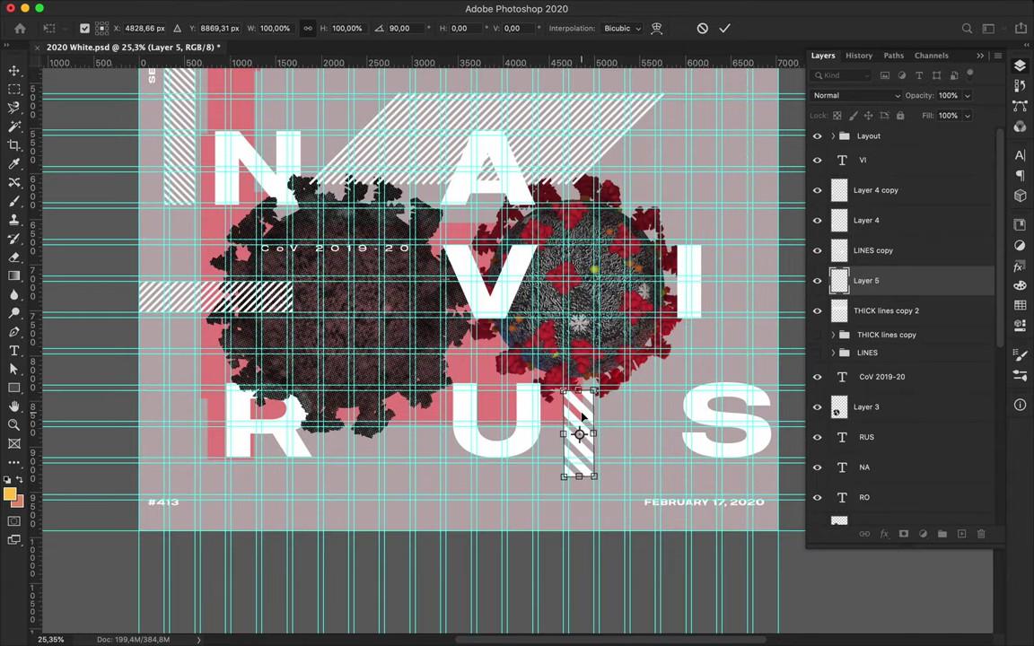
pyautogui.scroll(2, 582, 417)
pyautogui.press('Return')
# Select the THICK lines copy 2 layer and make the thick diagonal stripes visible again.
pyautogui.keyDown('ctrl'); pyautogui.click(529, 499); pyautogui.keyUp('ctrl')
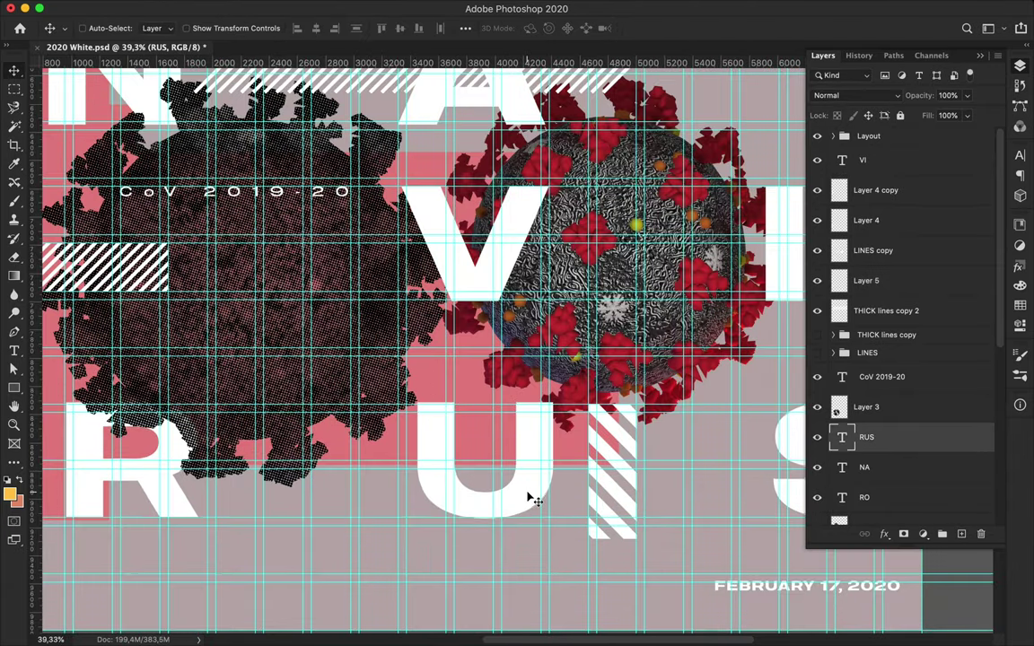
pyautogui.scroll(1, 528, 496)
pyautogui.scroll(3, 529, 377)
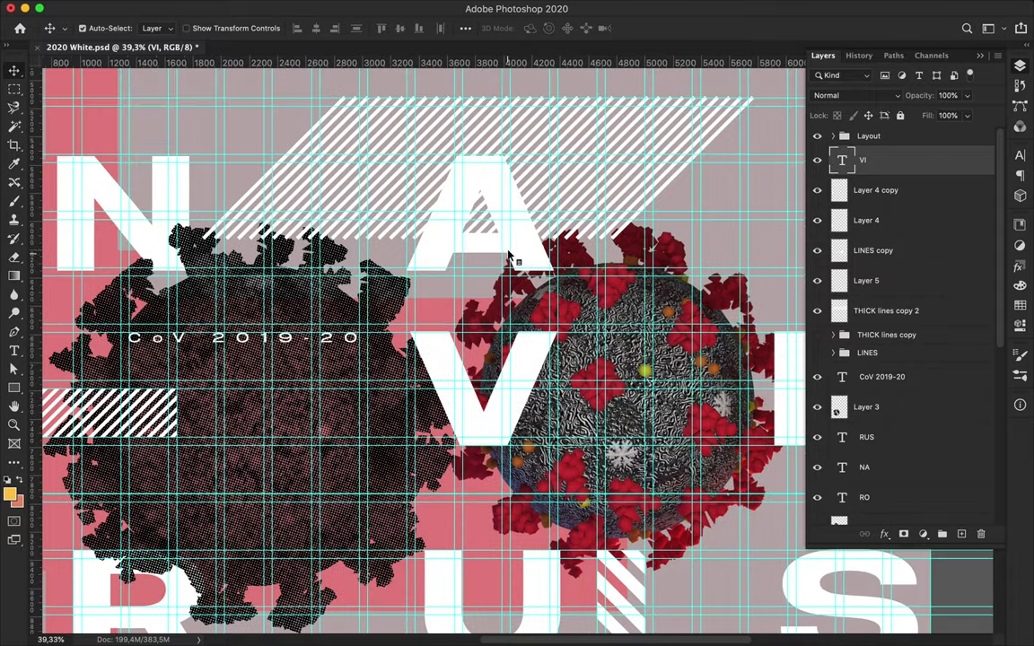
pyautogui.keyDown('ctrl'); pyautogui.click(530, 256); pyautogui.keyUp('ctrl')
pyautogui.hscroll(-5, 530, 255)
pyautogui.scroll(2, 530, 256)
pyautogui.scroll(1, 619, 270)
pyautogui.scroll(3, 404, 143)
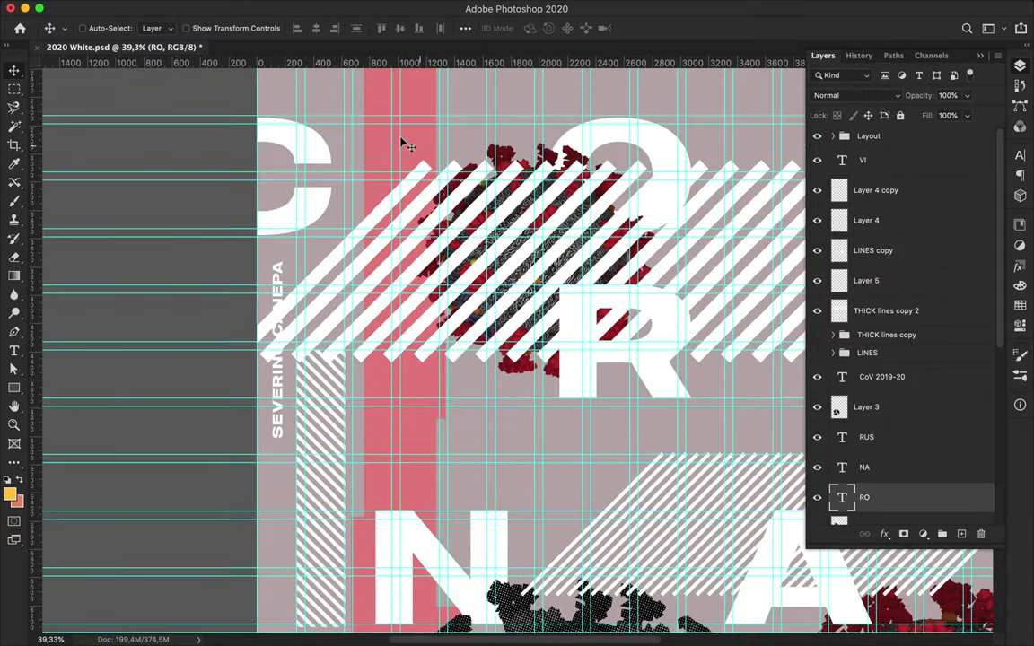
pyautogui.keyDown('ctrl'); pyautogui.click(315, 159); pyautogui.keyUp('ctrl')
pyautogui.keyDown('ctrl'); pyautogui.click(513, 190); pyautogui.keyUp('ctrl')
pyautogui.scroll(-2, 513, 189)
pyautogui.scroll(-2, 591, 295)
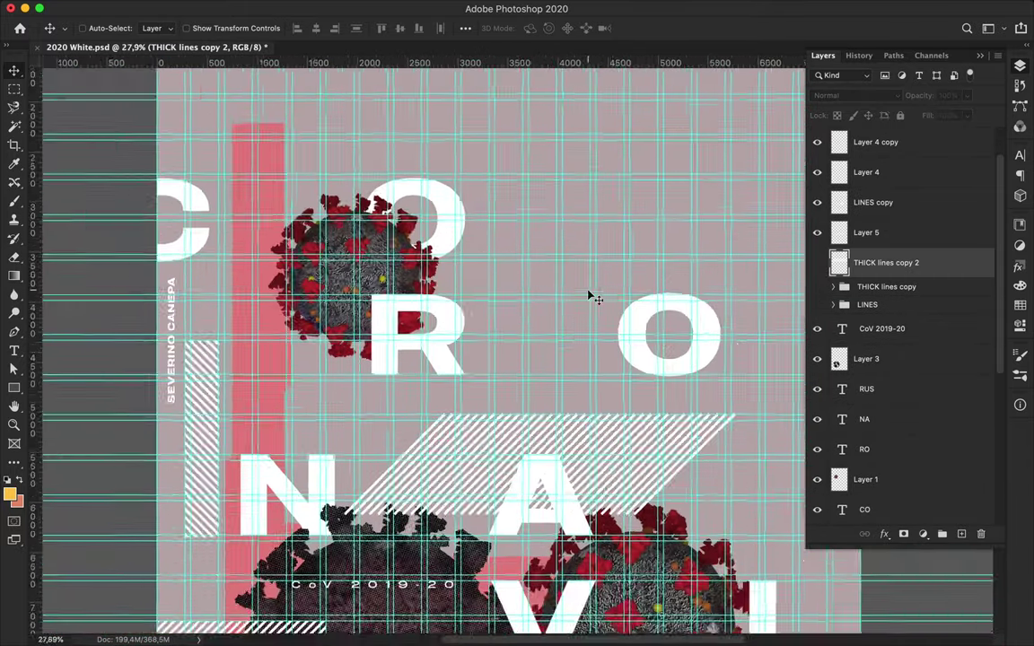
pyautogui.scroll(-1, 591, 296)
pyautogui.click(817, 262)
# Copy a striped block to new Layer 6 under RUS and hide the large stripe bands.
pyautogui.scroll(1, 520, 359)
pyautogui.press('m')
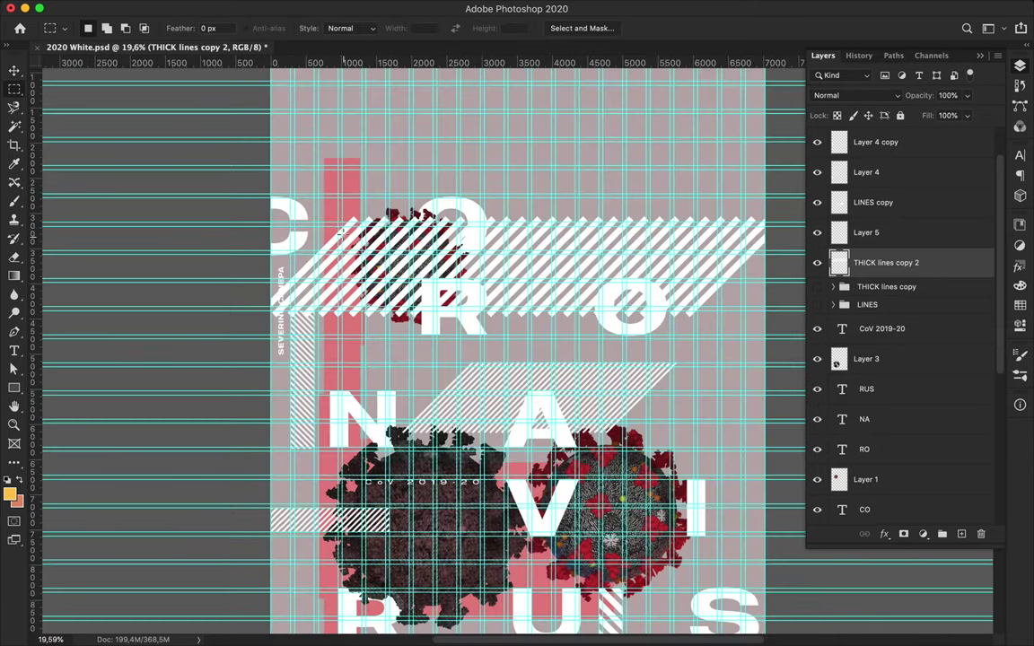
pyautogui.hotkey('ctrl', 'j')
pyautogui.press('v')
pyautogui.moveTo(506, 309); pyautogui.dragTo(522, 508)
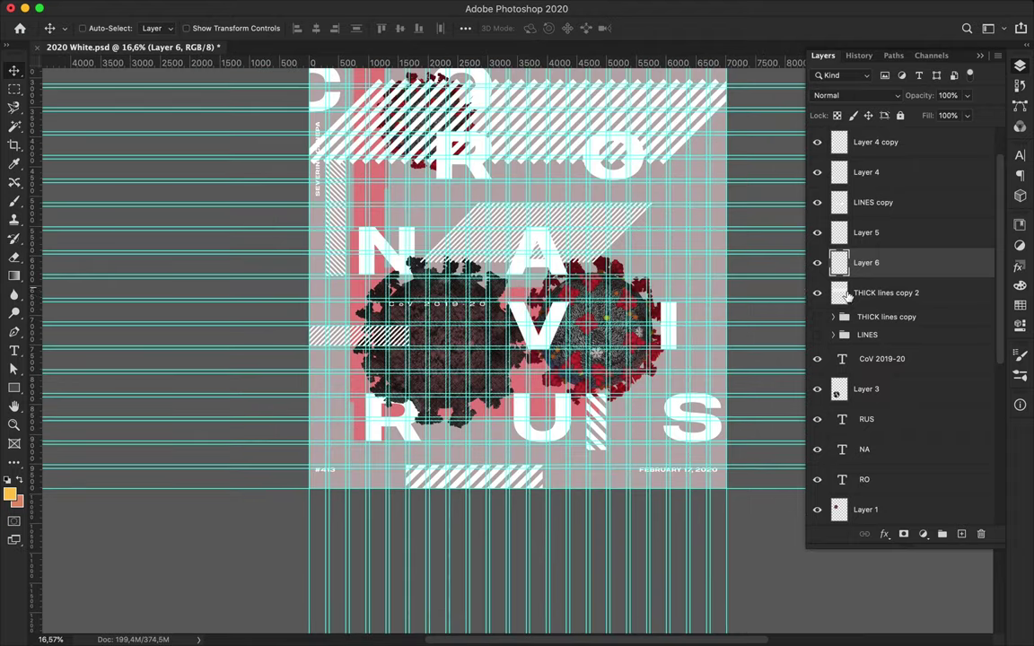
pyautogui.click(597, 238)
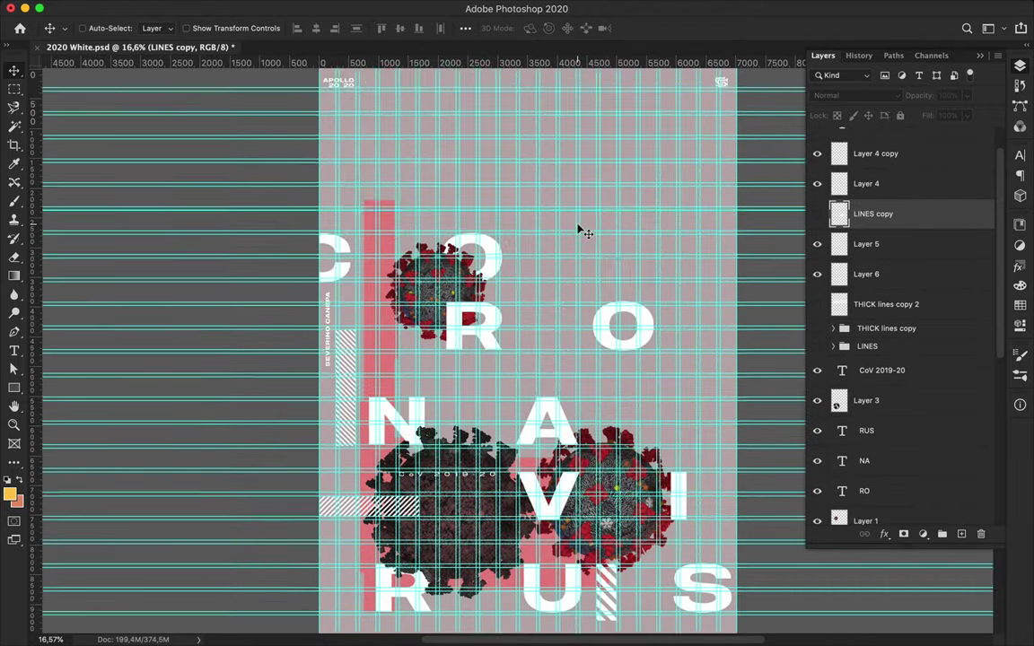
# Change the poster background rectangle fill to a lighter neutral grey.
pyautogui.keyDown('alt'); pyautogui.scroll(-2, 585, 232); pyautogui.keyUp('alt')
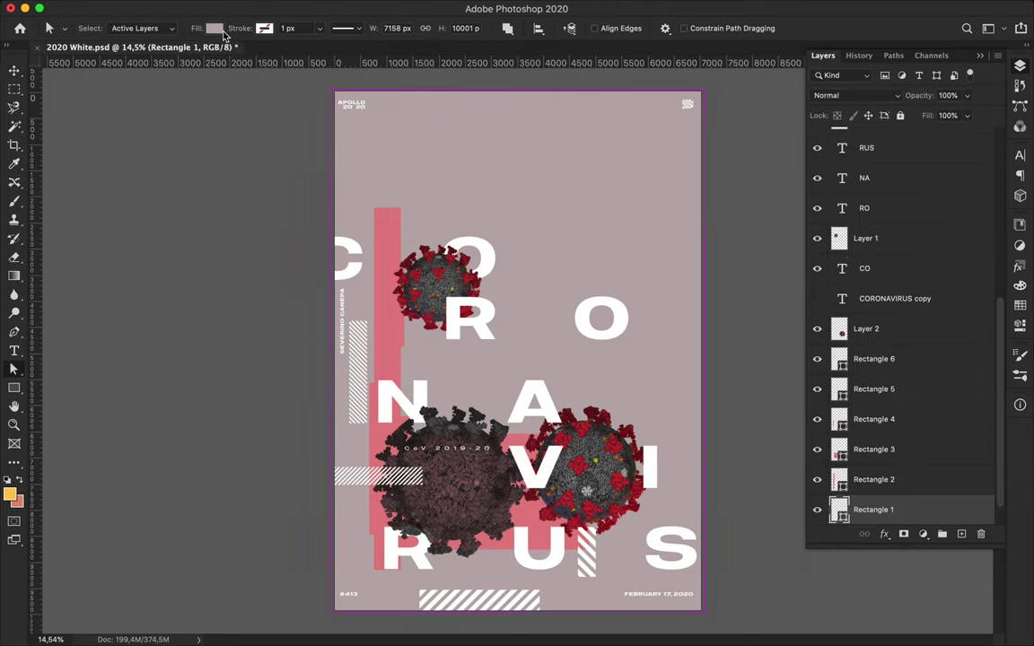
pyautogui.click(595, 160)
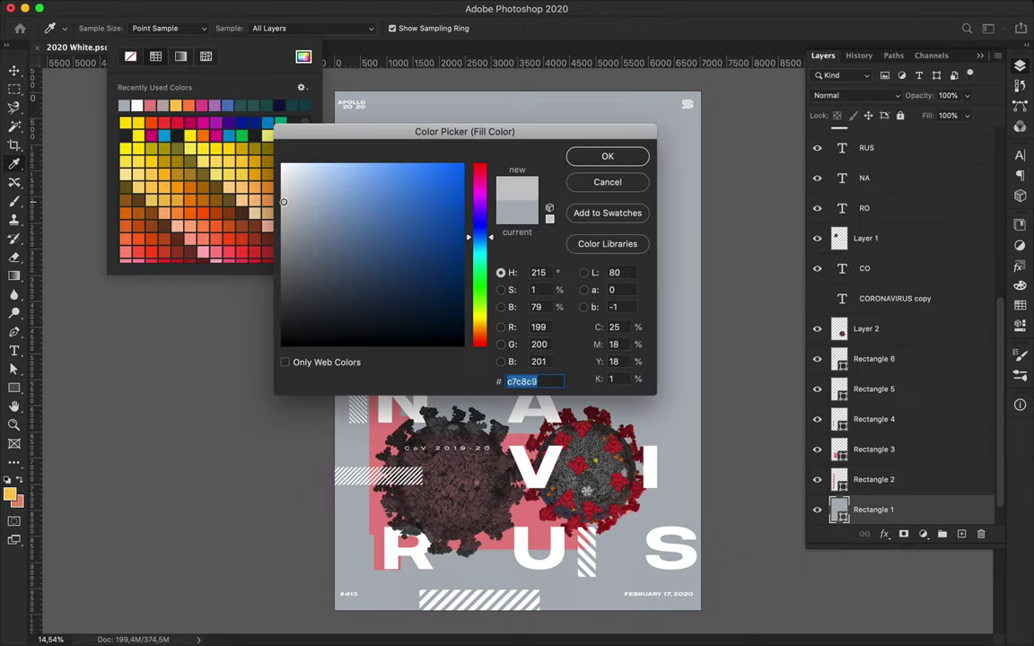
pyautogui.click(607, 154)
# Add a new empty layer above the background and choose the 5000 px textured brush.
pyautogui.click(648, 254)
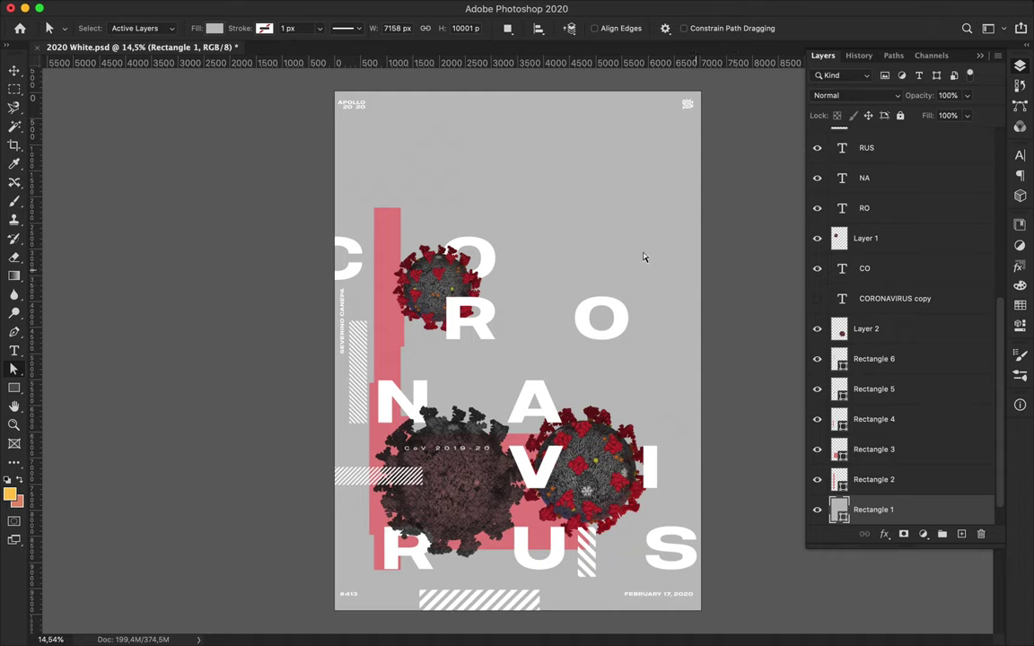
pyautogui.hotkey('ctrl', 'shift', 'alt', 'n')
pyautogui.press('b')
pyautogui.click(95, 28)
pyautogui.scroll(3, 123, 298)
pyautogui.scroll(-5, 123, 297)
pyautogui.doubleClick(90, 218)
# Paint a large blob at the poster's top right, recolour it pink and shift it down-right.
pyautogui.click(554, 243)
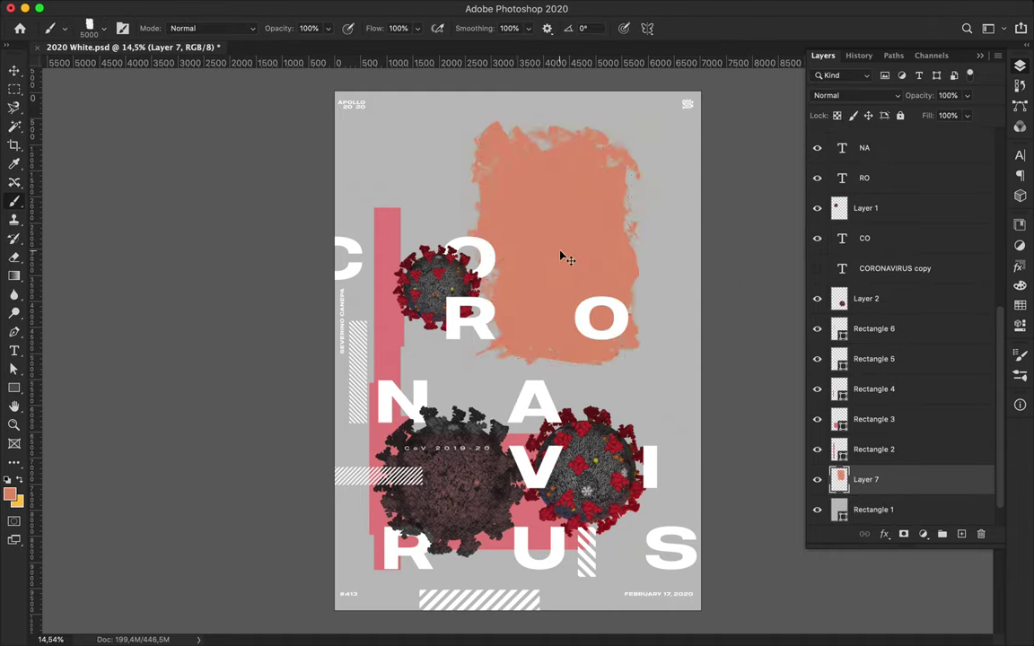
pyautogui.hotkey('ctrl', 'z')
pyautogui.click(1018, 304)
pyautogui.moveTo(550, 166); pyautogui.dragTo(556, 260)
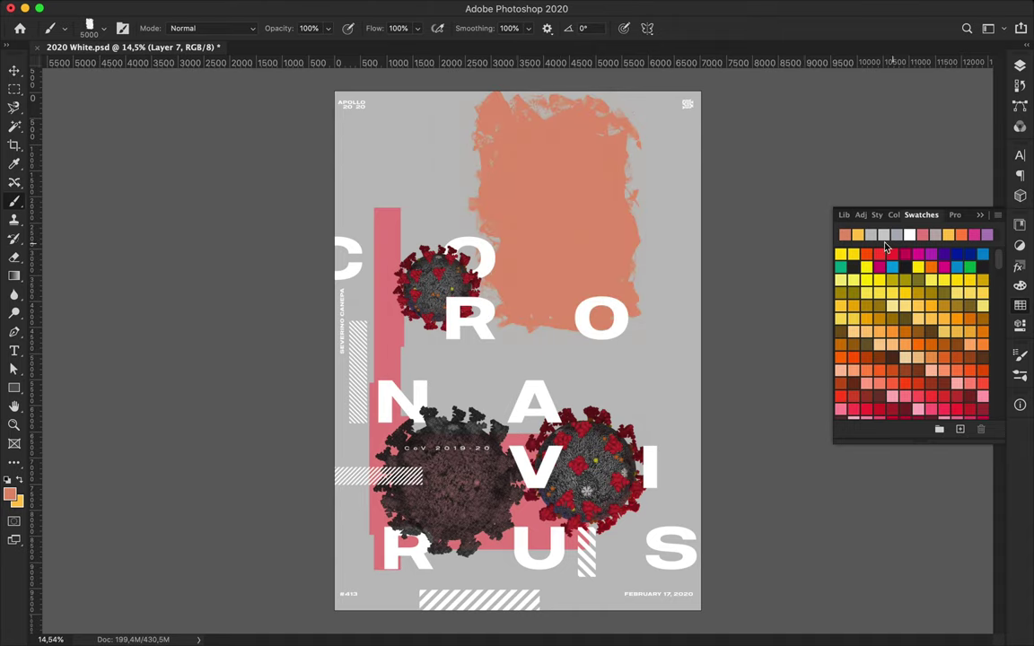
pyautogui.press('i')
pyautogui.hotkey('alt', 'shift', 'BackSpace')
pyautogui.press('v')
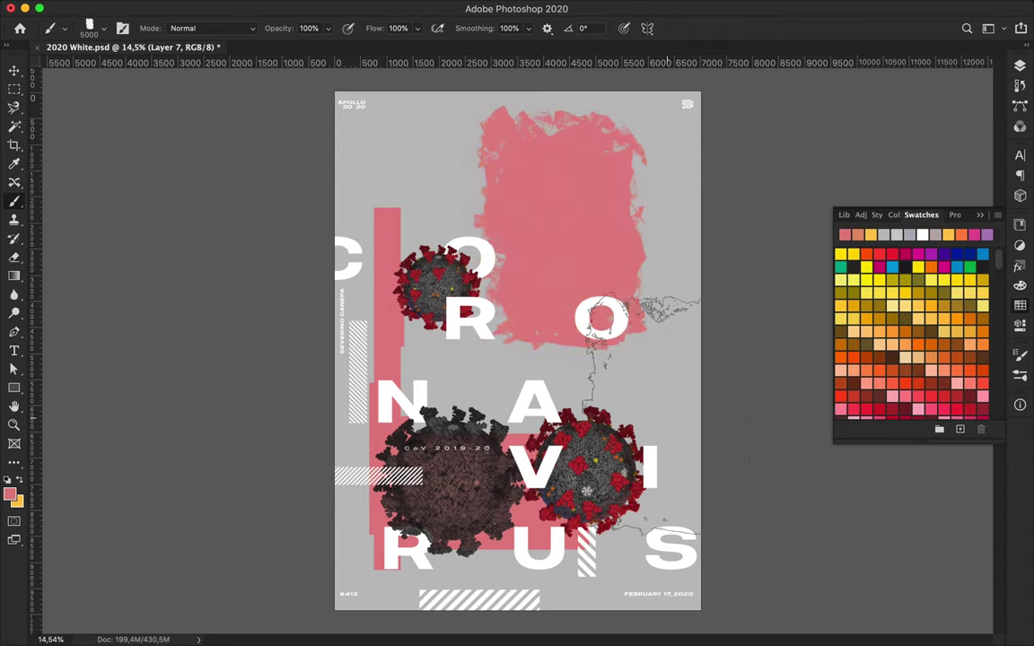
pyautogui.moveTo(566, 227); pyautogui.dragTo(613, 244)
# Copy a narrow pink strip onto its own layer and place it beside the pink bar.
pyautogui.hotkey('ctrl', 'shift', 'j')
pyautogui.press('v')
pyautogui.moveTo(673, 413); pyautogui.dragTo(415, 422)
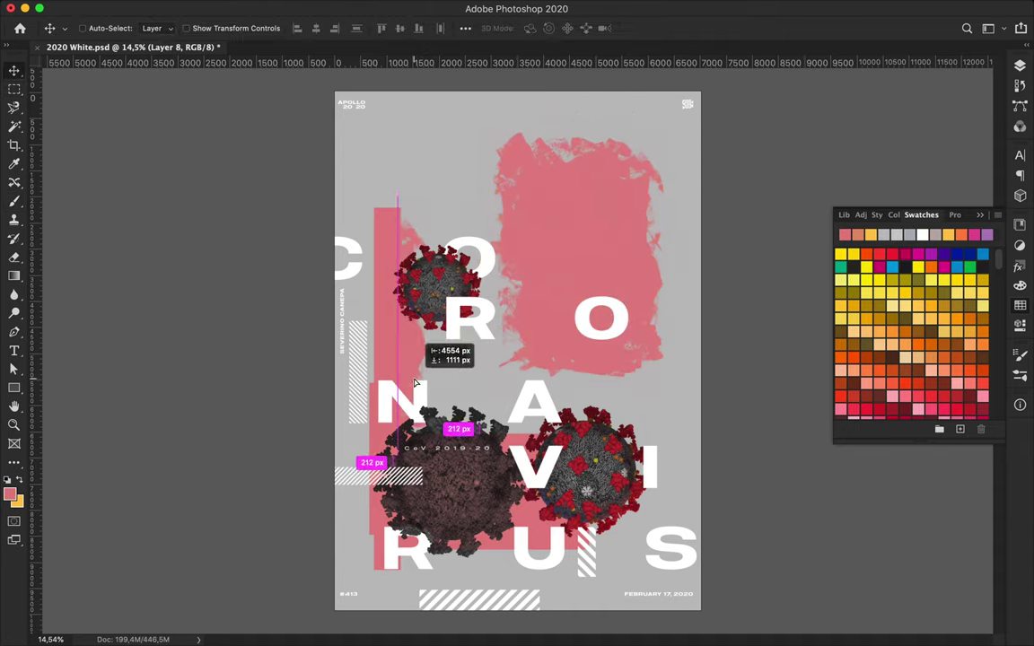
pyautogui.hotkey('ctrl', 't')
pyautogui.press('Return')
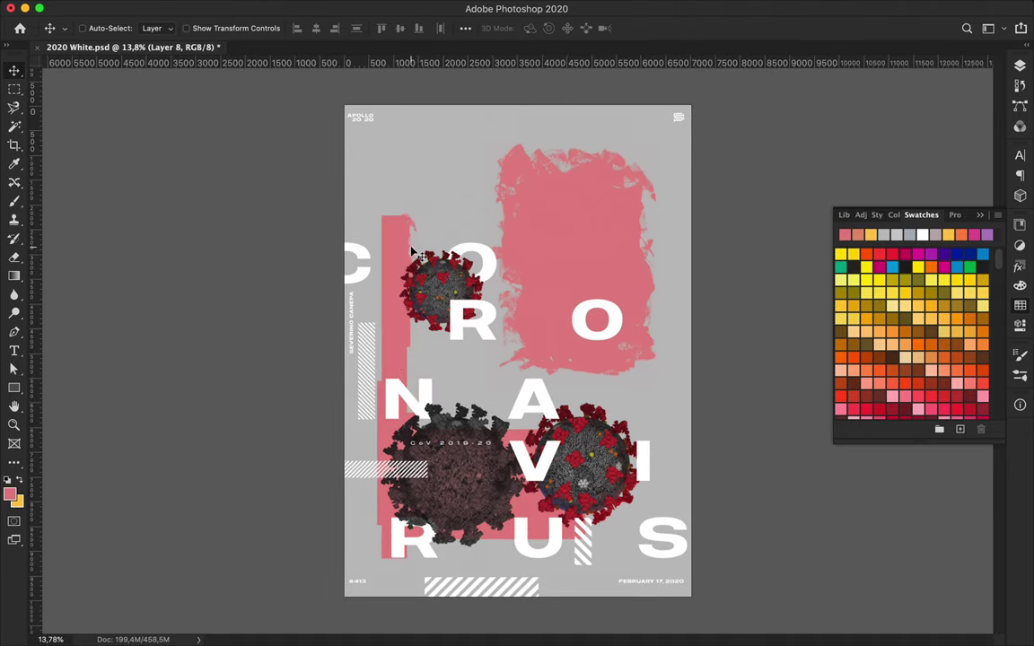
# Copy a second pink strip to a new layer, rotated horizontal and shrunk near RUIS.
pyautogui.hotkey('alt', '[')
pyautogui.moveTo(480, 132); pyautogui.dragTo(514, 340)
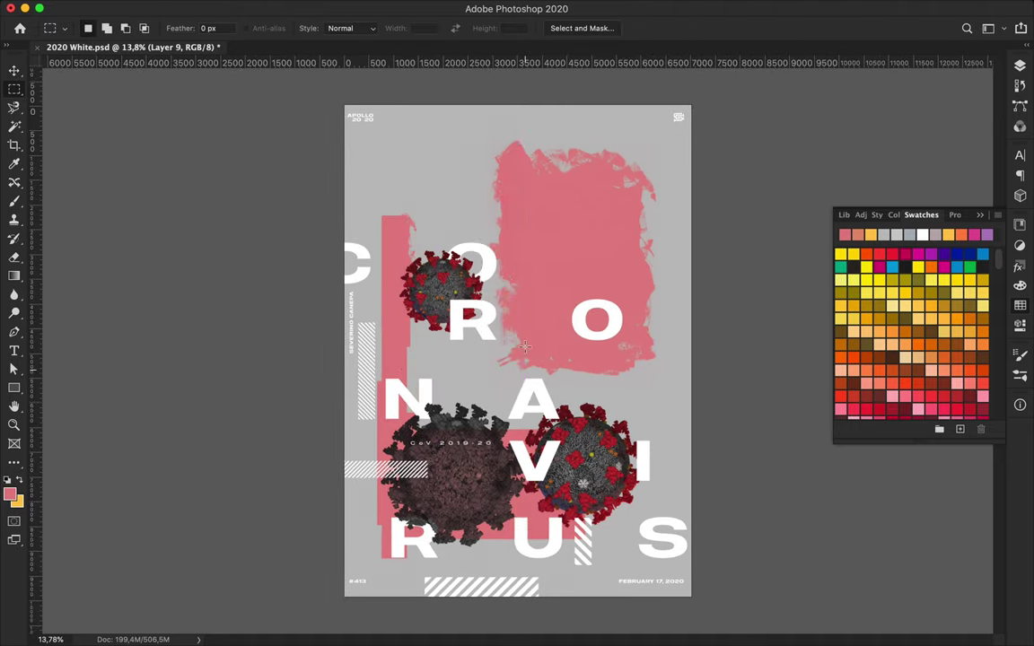
pyautogui.hotkey('ctrl', 't')
pyautogui.moveTo(504, 387); pyautogui.dragTo(528, 536)
pyautogui.moveTo(627, 547); pyautogui.dragTo(513, 550)
pyautogui.press('Return')
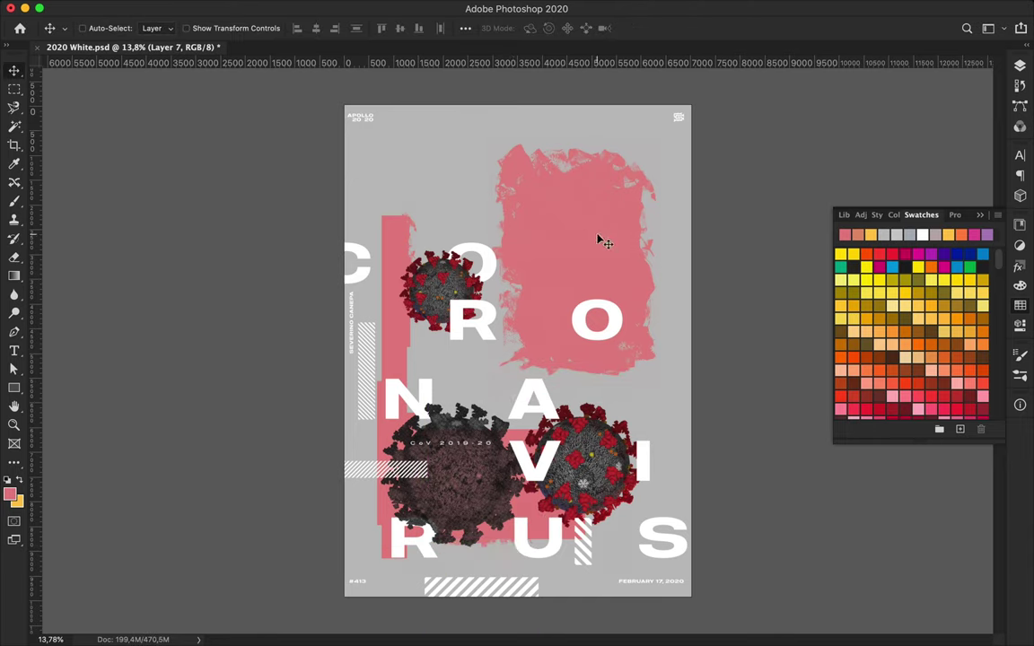
# Delete the leftover pink blob layer.
pyautogui.press('Delete')
pyautogui.press('b')
pyautogui.click(1020, 68)
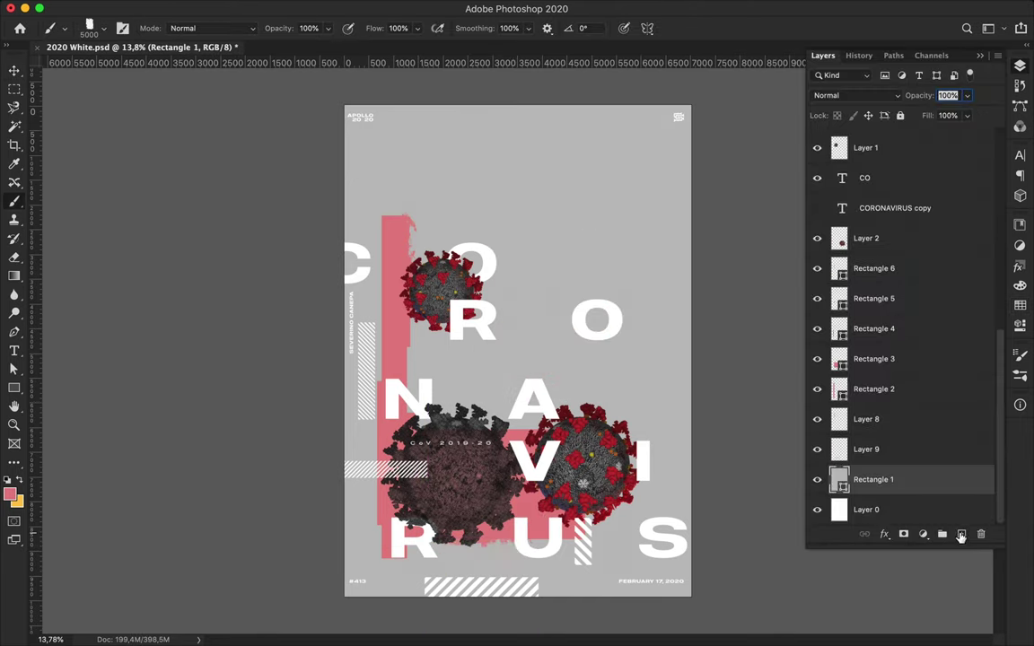
# Stamp a large black grunge-brush texture on the poster and convert its layer to a Smart Object.
pyautogui.click(89, 27)
pyautogui.doubleClick(93, 172)
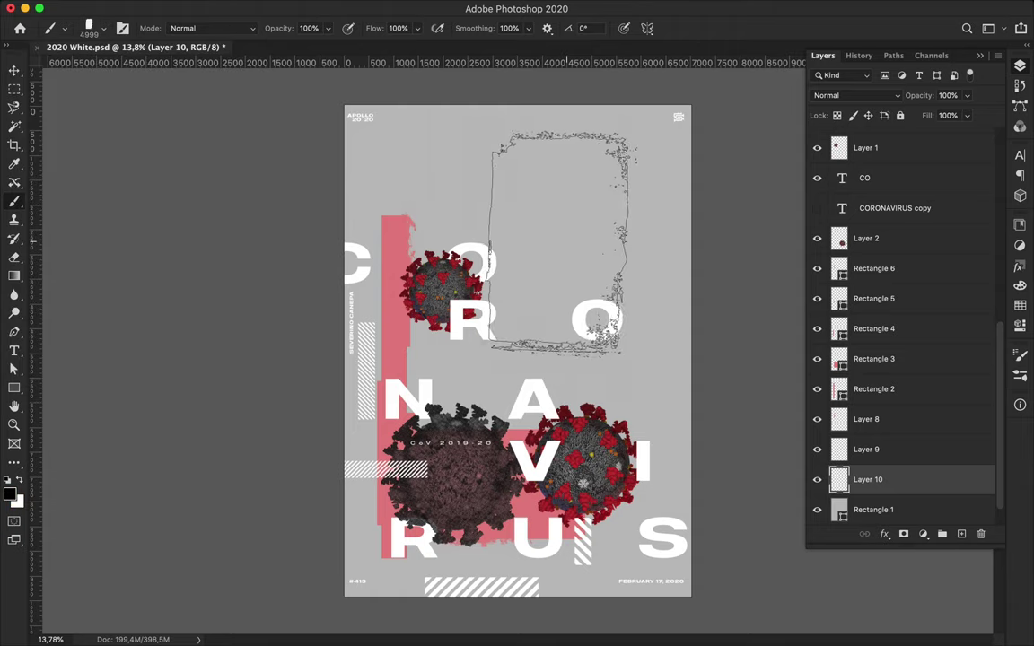
pyautogui.click(556, 238)
pyautogui.rightClick(862, 479)
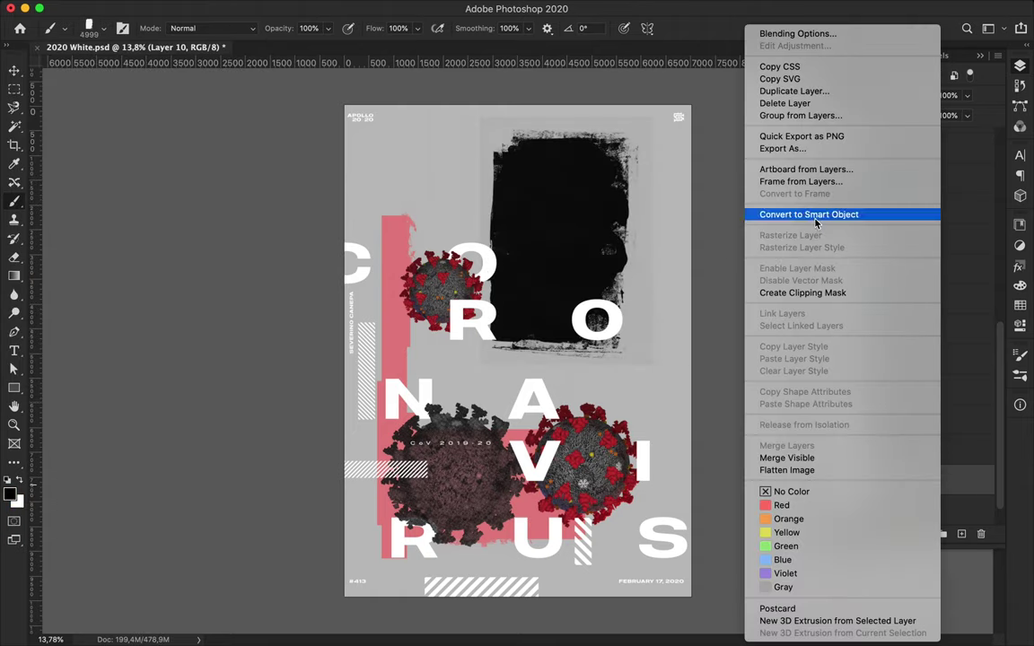
pyautogui.click(733, 193)
pyautogui.rightClick(862, 480)
pyautogui.press('Escape')
# Move the texture further down, then blend it in Overlay mode at about 18% fill.
pyautogui.press('w')
pyautogui.click(662, 299)
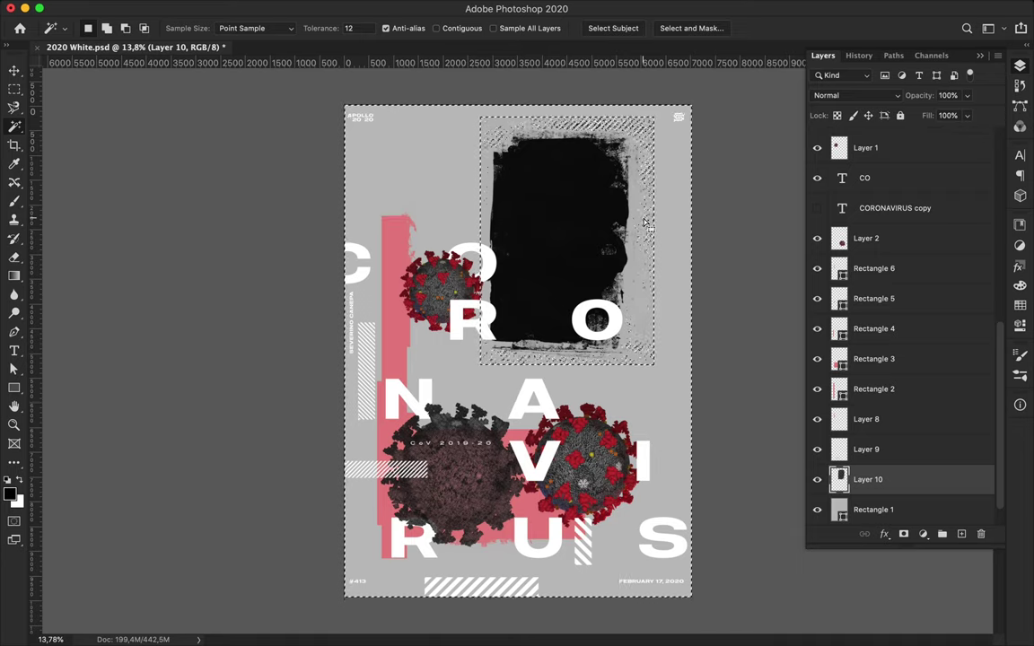
pyautogui.press('v')
pyautogui.moveTo(662, 299); pyautogui.dragTo(663, 352)
pyautogui.hotkey('ctrl', 'd')
pyautogui.click(858, 95)
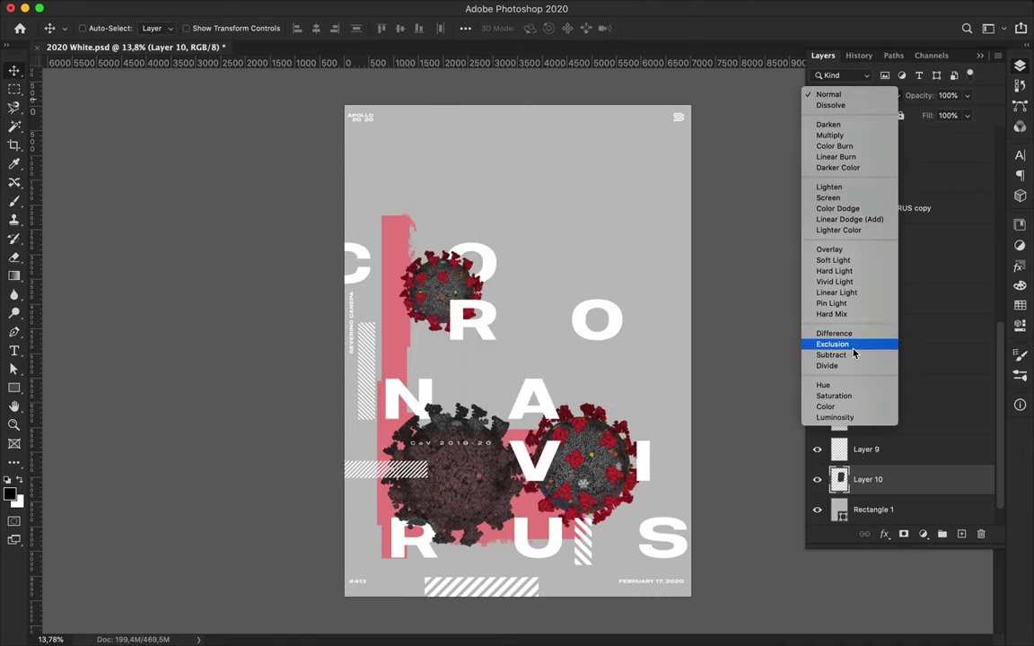
pyautogui.click(832, 250)
pyautogui.moveTo(954, 109); pyautogui.dragTo(954, 109)
# Place the faint texture at the upper-right edge and duplicate it to the lower left.
pyautogui.moveTo(567, 290)
pyautogui.mouseDown()
pyautogui.moveTo(735, 319)
pyautogui.moveTo(752, 176)
pyautogui.mouseUp()
pyautogui.moveTo(688, 205); pyautogui.dragTo(234, 522)
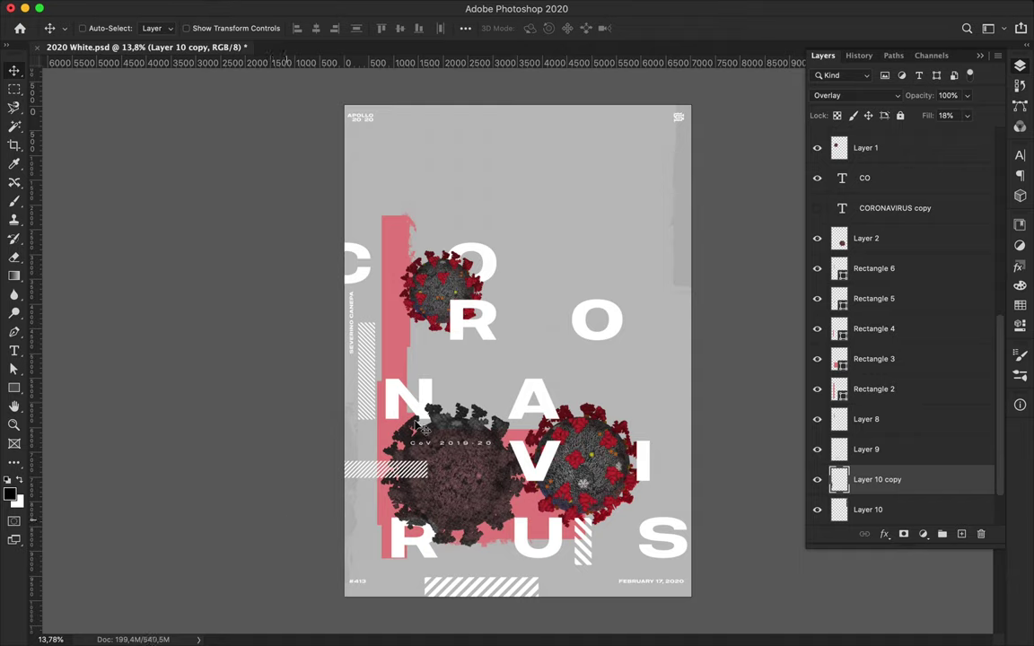
pyautogui.click(492, 325)
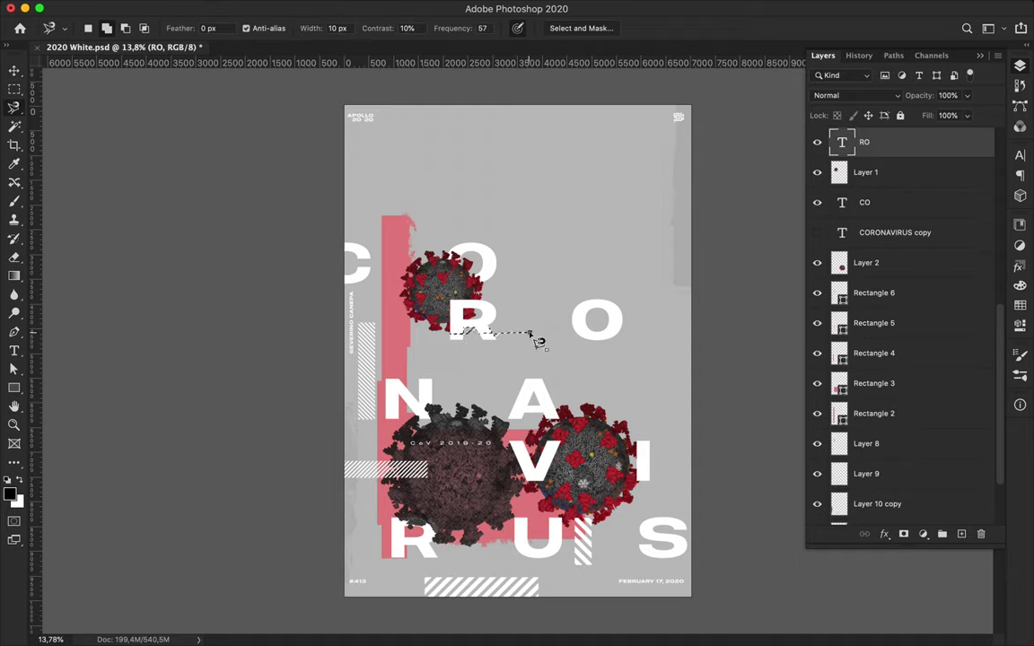
# Lasso a slice of the RO letters onto a new layer and retype copied letters as 'RUS'.
pyautogui.rightClick(16, 107)
pyautogui.click(63, 97)
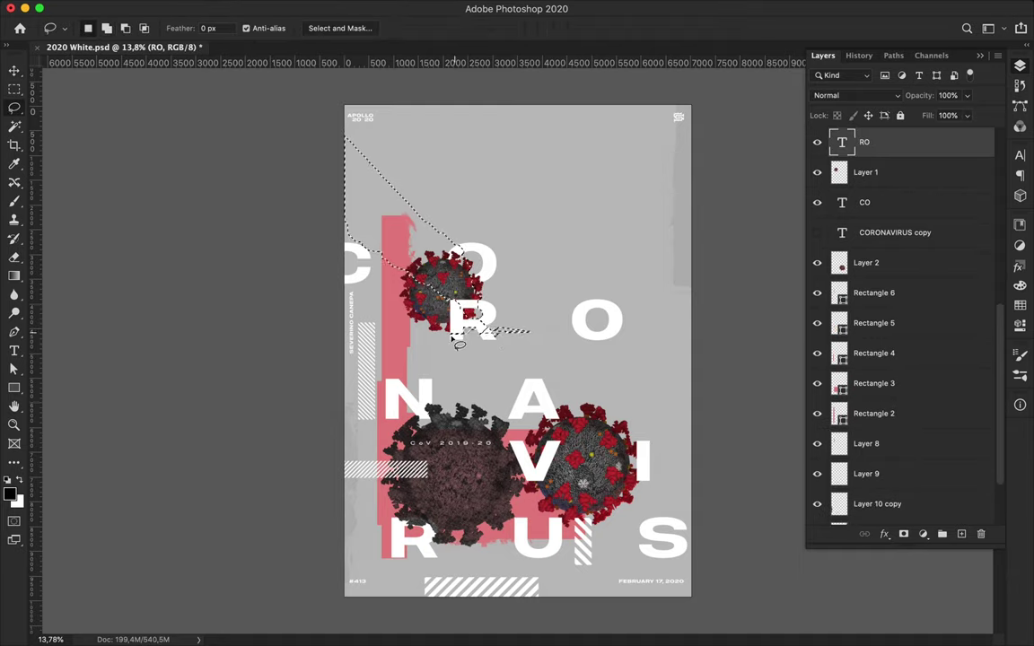
pyautogui.hotkey('ctrl', 'j')
pyautogui.press('v')
pyautogui.moveTo(513, 318); pyautogui.dragTo(513, 336)
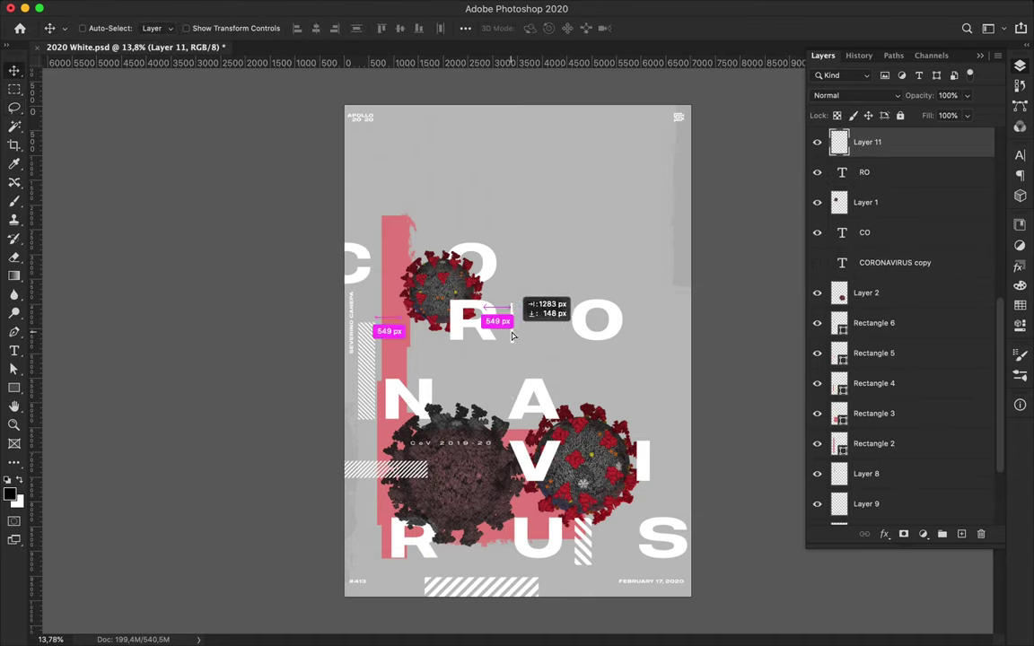
pyautogui.press('Delete')
pyautogui.moveTo(611, 339); pyautogui.dragTo(593, 205)
pyautogui.doubleClick(574, 196)
pyautogui.write('RUS')
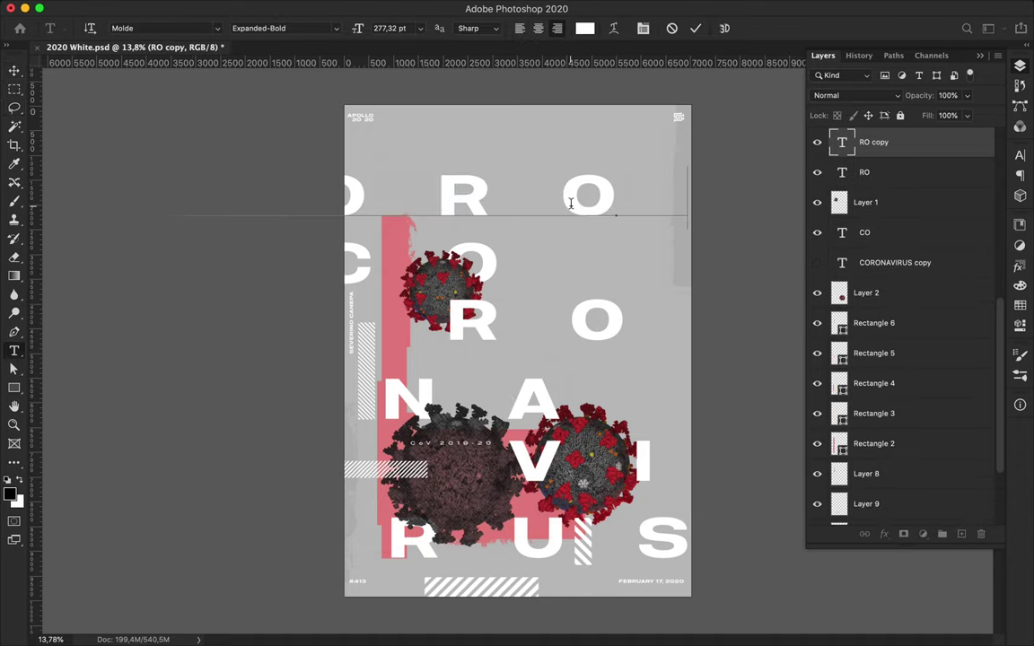
# Move the CORONAVIRUS title right and scale it down to fit the poster width.
pyautogui.moveTo(366, 159); pyautogui.dragTo(464, 159)
pyautogui.hotkey('ctrl', 't')
pyautogui.moveTo(555, 174); pyautogui.dragTo(513, 209)
pyautogui.press('Return')
pyautogui.hotkey('ctrl', 't')
pyautogui.moveTo(314, 186); pyautogui.dragTo(358, 189)
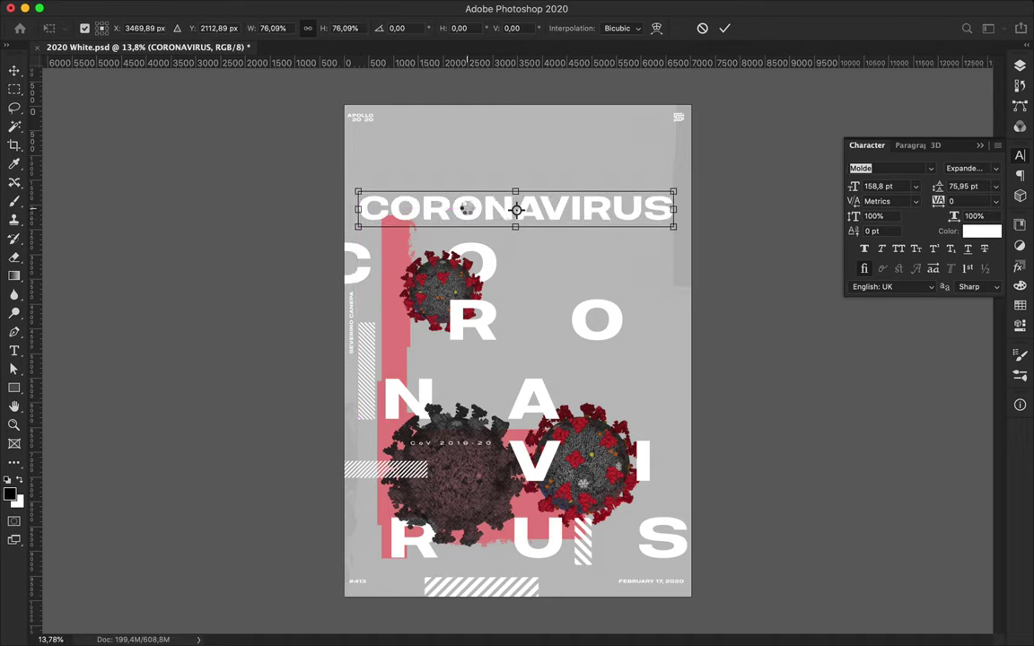
pyautogui.press('Return')
# Warp the CORONAVIRUS title and save the poster.
pyautogui.hotkey('ctrl', 't')
pyautogui.rightClick(529, 194)
pyautogui.click(530, 202)
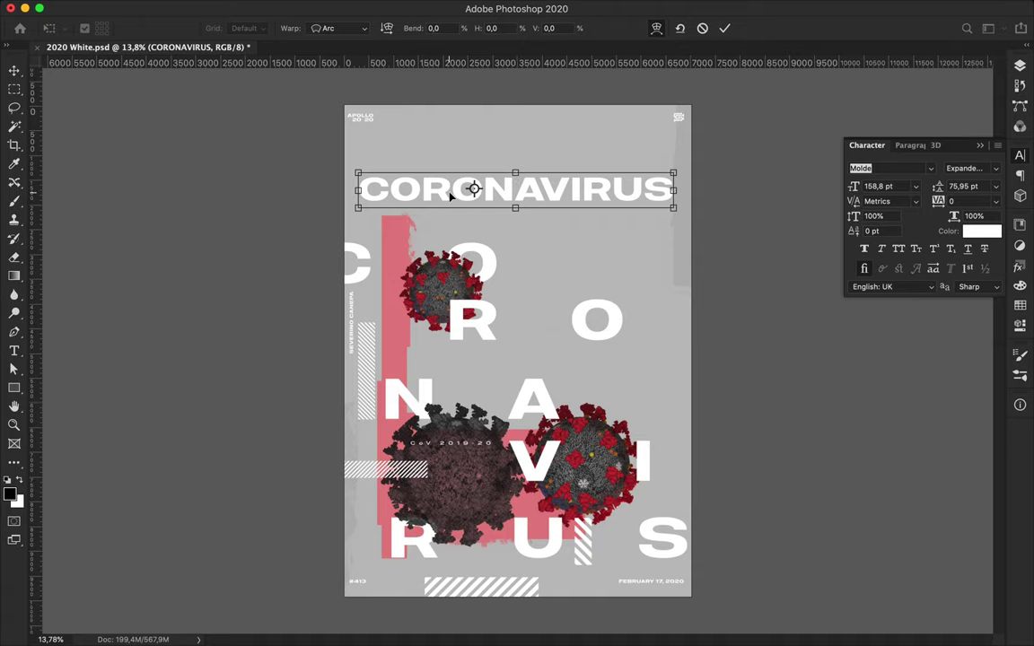
pyautogui.press('Return')
pyautogui.hotkey('ctrl', 's')
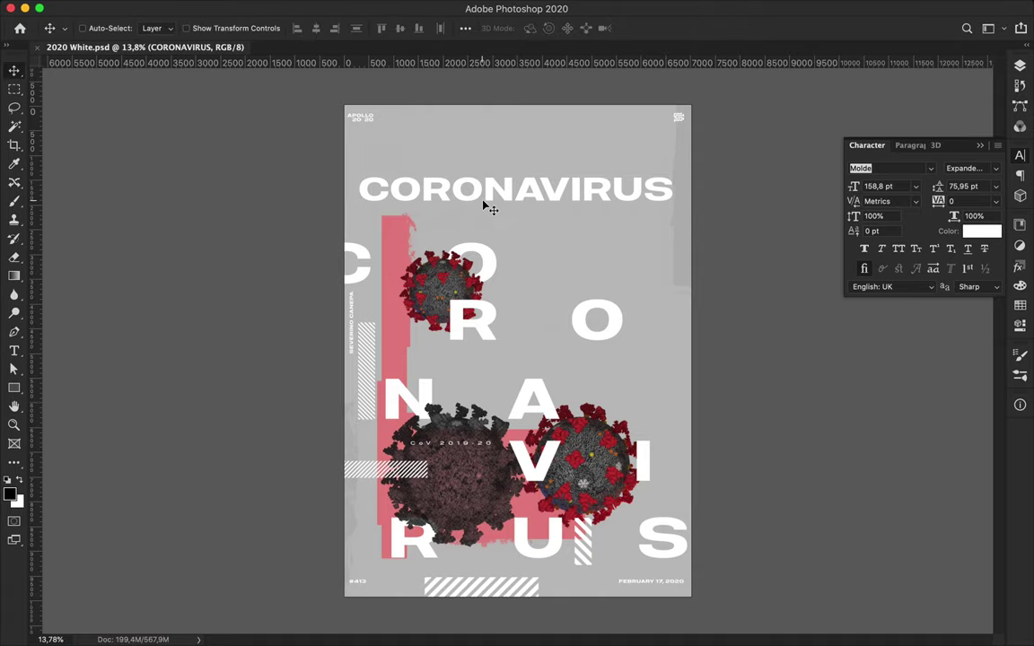
pyautogui.press('F7')
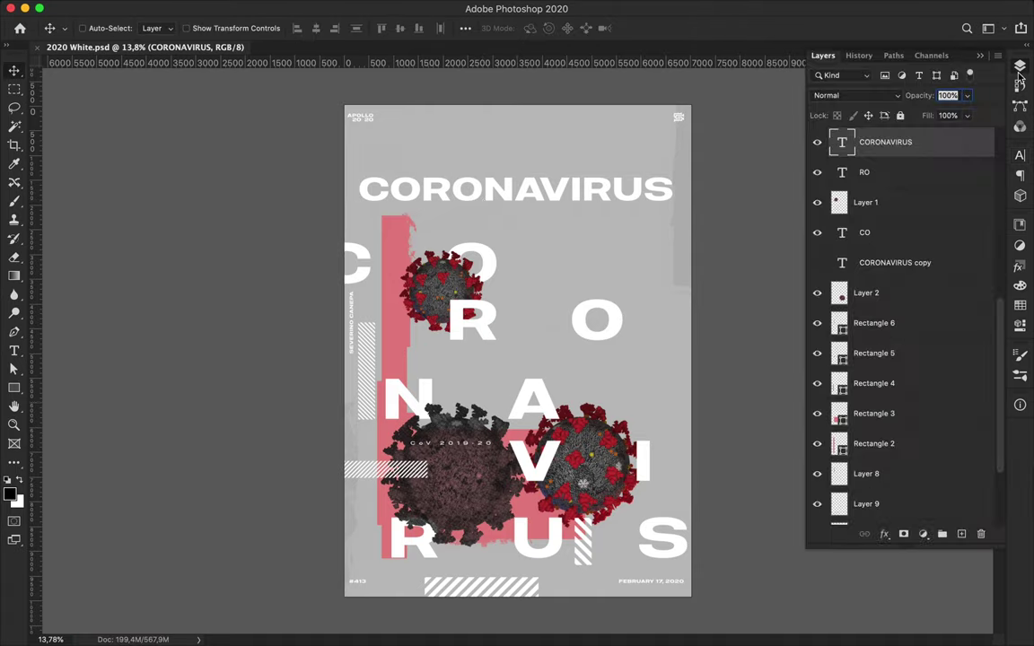
# Duplicate the CORONAVIRUS title as a backup copy and attempt a warp on the original.
pyautogui.hotkey('ctrl', 'j')
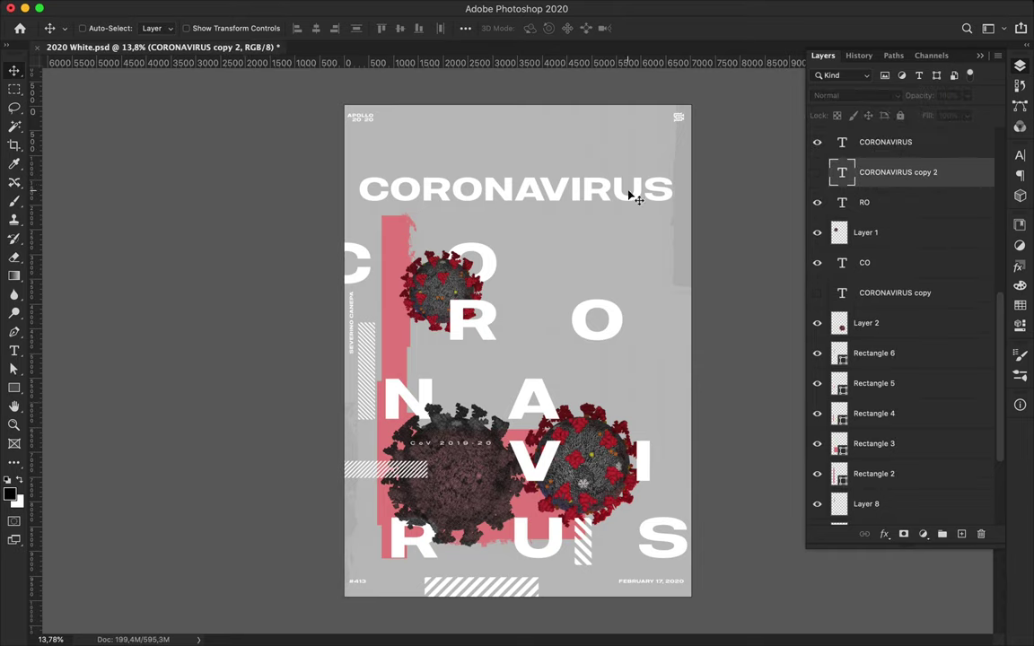
pyautogui.click(930, 149)
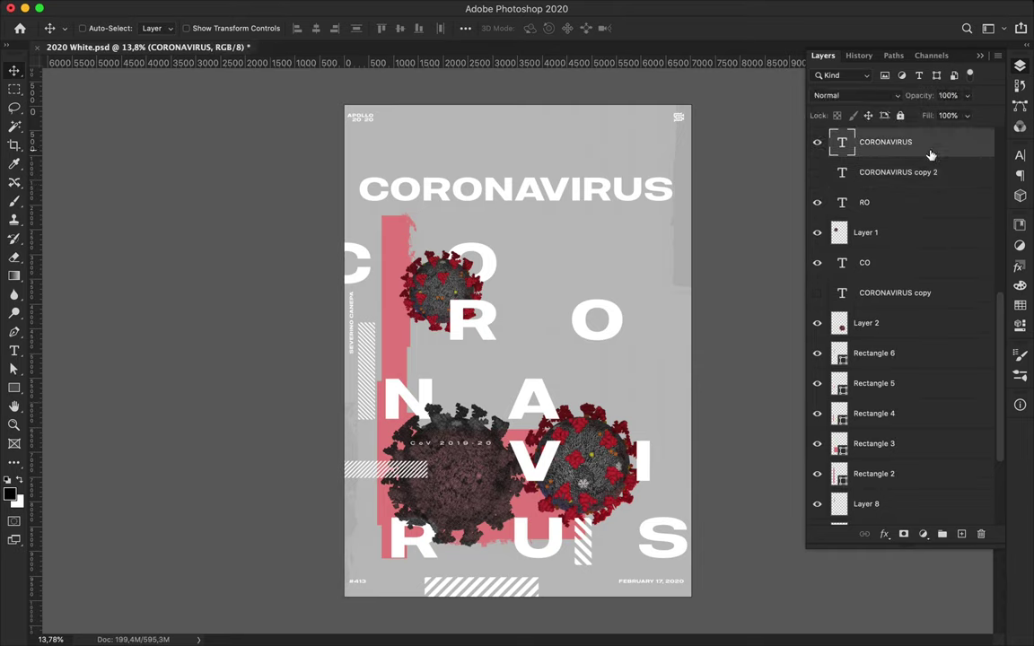
pyautogui.hotkey('ctrl', 't')
pyautogui.rightClick(571, 178)
pyautogui.click(597, 275)
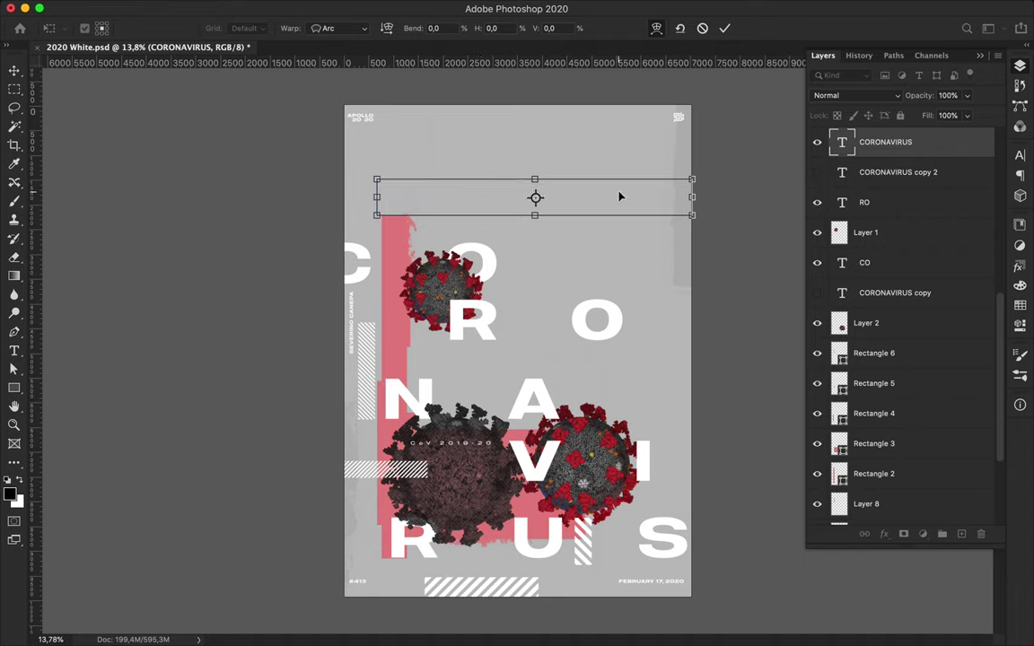
pyautogui.press('Return')
# Rasterize the CORONAVIRUS title type layer.
pyautogui.scroll(5, 620, 196)
pyautogui.rightClick(876, 144)
pyautogui.click(853, 370)
pyautogui.scroll(-2, 574, 350)
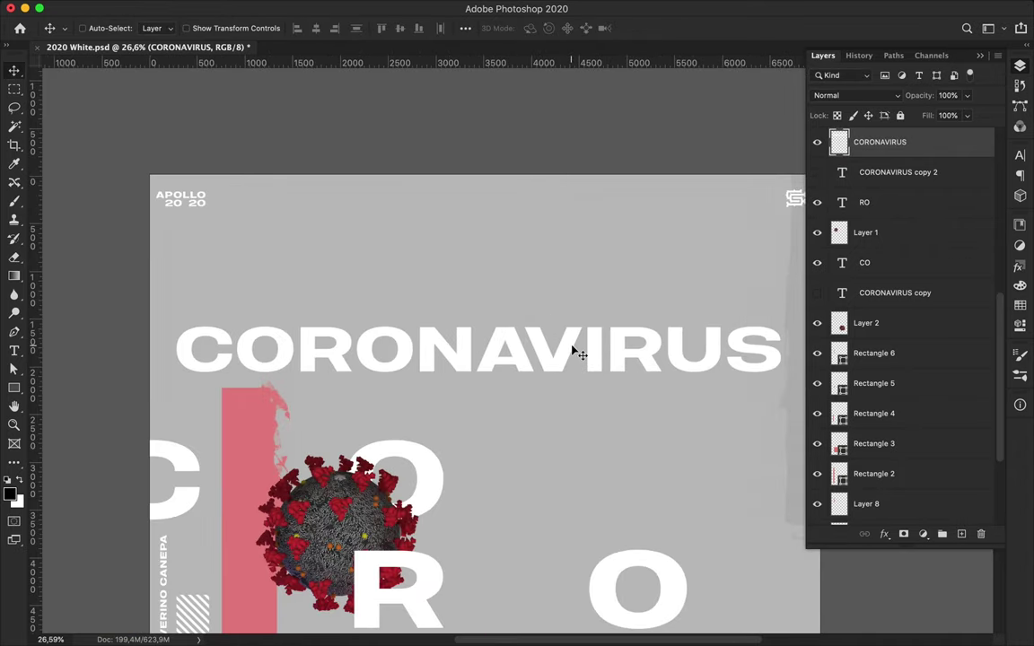
pyautogui.hotkey('ctrl', 't')
pyautogui.rightClick(574, 336)
# Warp the CORONAVIRUS title into a wave with both ends curled inward.
pyautogui.click(595, 437)
pyautogui.moveTo(575, 351)
pyautogui.mouseDown()
pyautogui.moveTo(579, 332)
pyautogui.moveTo(413, 331)
pyautogui.mouseUp()
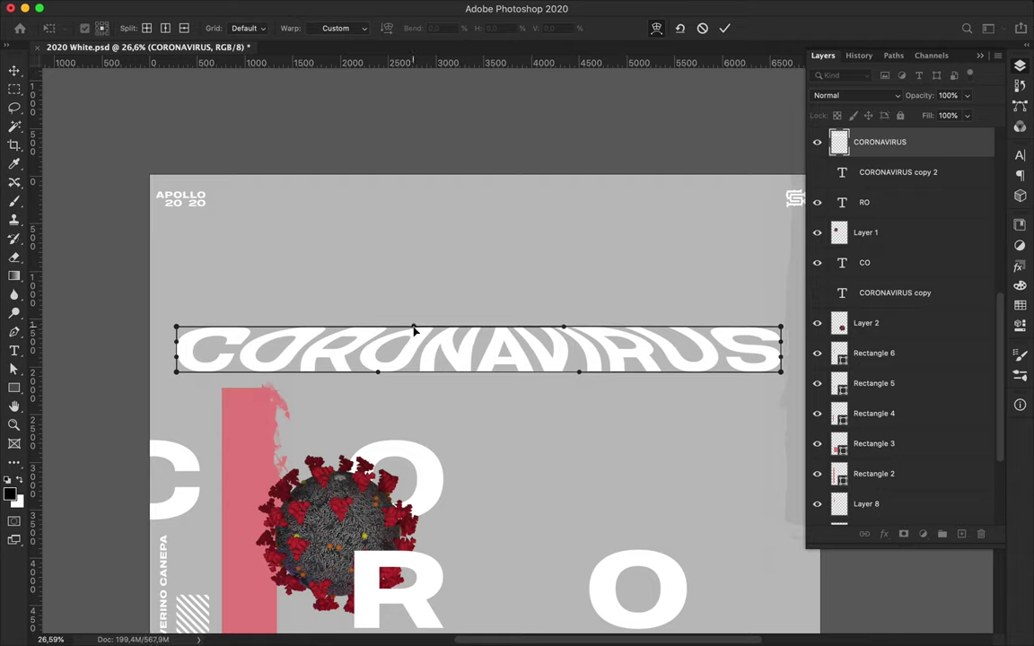
pyautogui.moveTo(378, 370)
pyautogui.mouseDown()
pyautogui.moveTo(292, 368)
pyautogui.moveTo(247, 337)
pyautogui.mouseUp()
pyautogui.moveTo(781, 356)
pyautogui.mouseDown()
pyautogui.moveTo(654, 364)
pyautogui.moveTo(741, 347)
pyautogui.mouseUp()
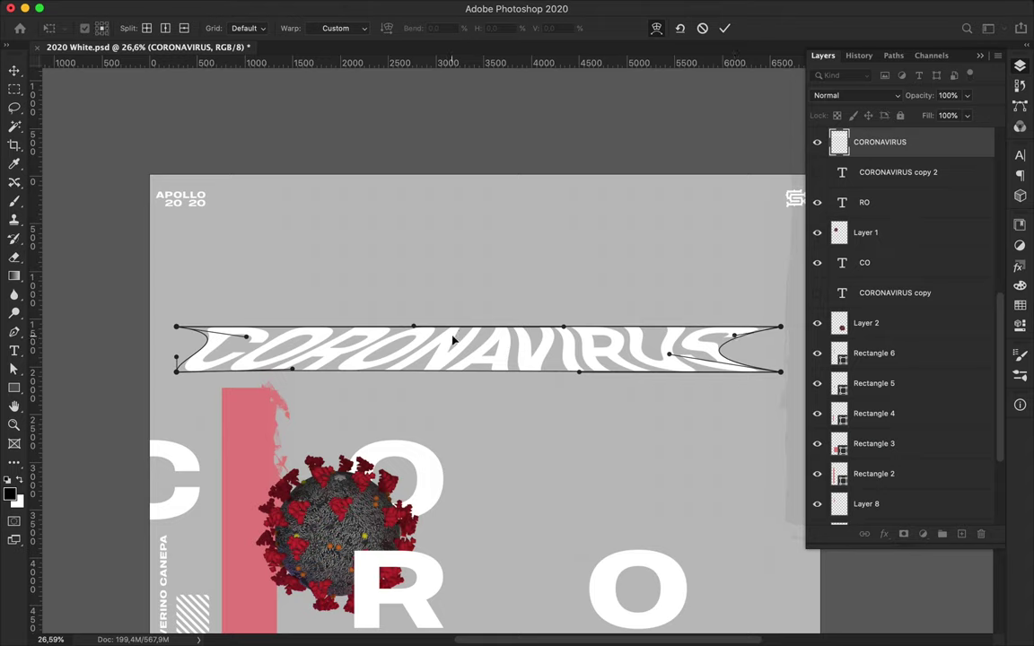
pyautogui.press('Return')
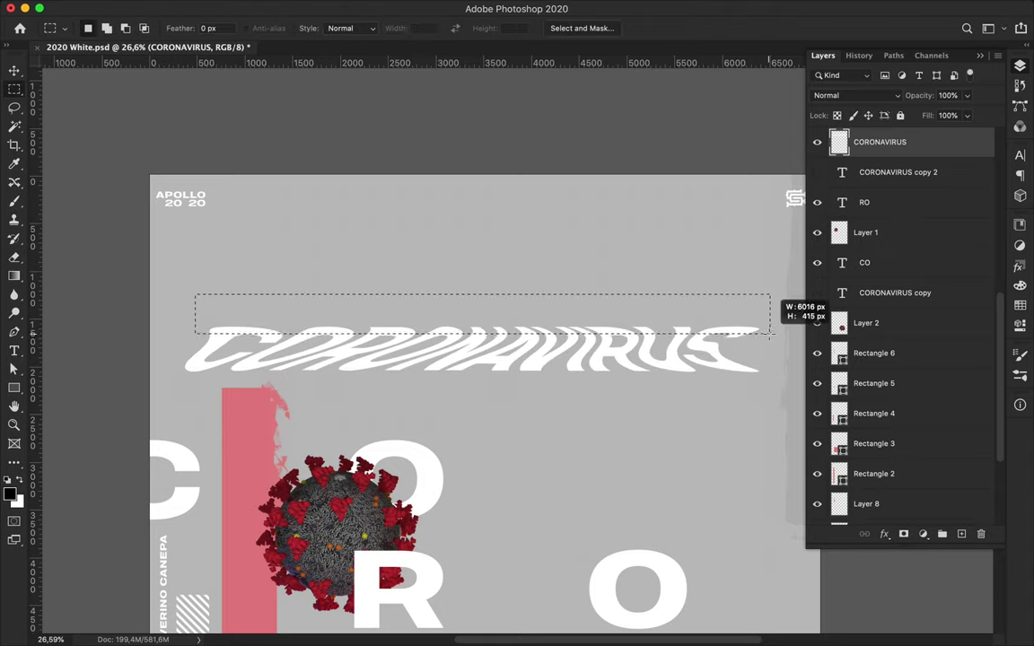
# Copy top and bottom title strips to new layers, move them to the edges, and hide the original.
pyautogui.hotkey('ctrl', 'j')
pyautogui.moveTo(623, 297); pyautogui.dragTo(623, 216)
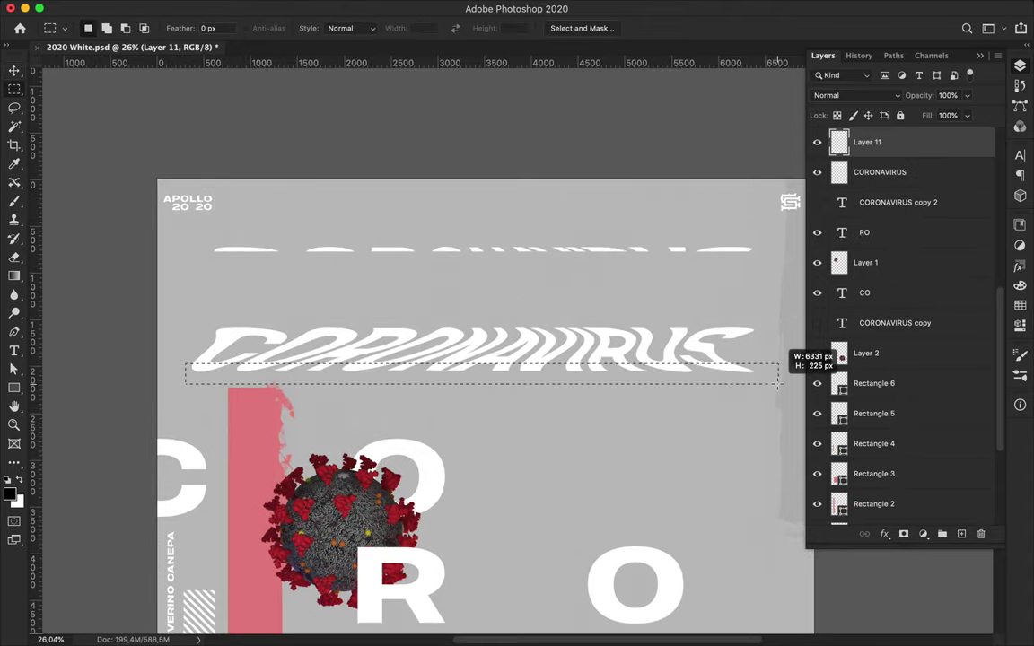
pyautogui.hotkey('ctrl', 'j')
pyautogui.press('v')
pyautogui.scroll(-3, 559, 404)
pyautogui.moveTo(537, 222); pyautogui.dragTo(531, 595)
pyautogui.click(880, 202)
pyautogui.click(817, 203)
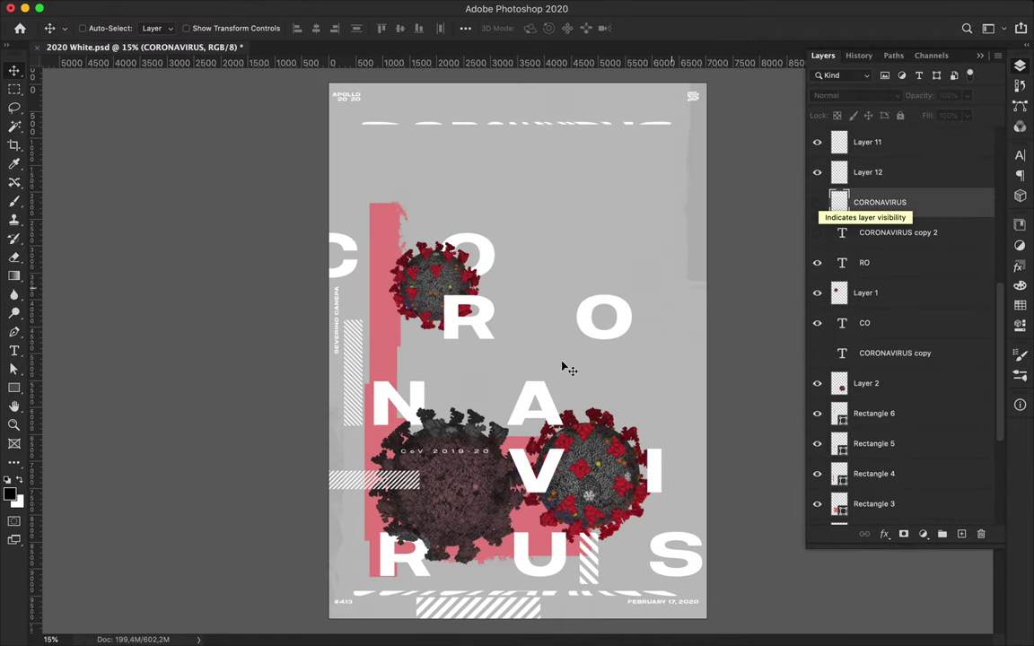
# Draw a thin diagonal line across the poster with the Pen tool in Shape mode.
pyautogui.scroll(1, 490, 299)
pyautogui.press('p')
pyautogui.click(159, 28)
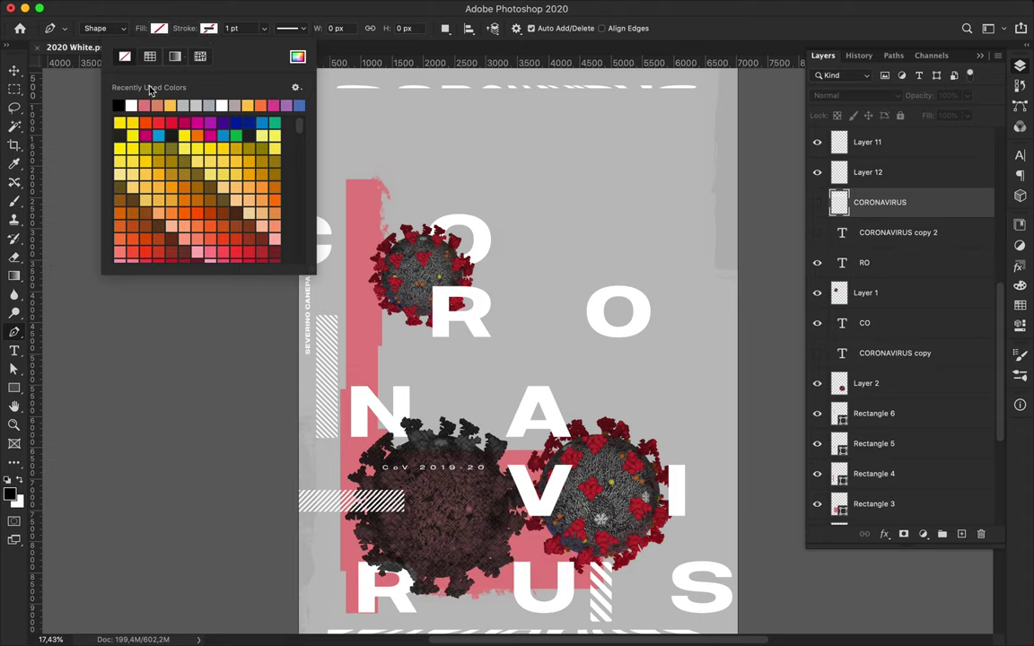
pyautogui.click(423, 456)
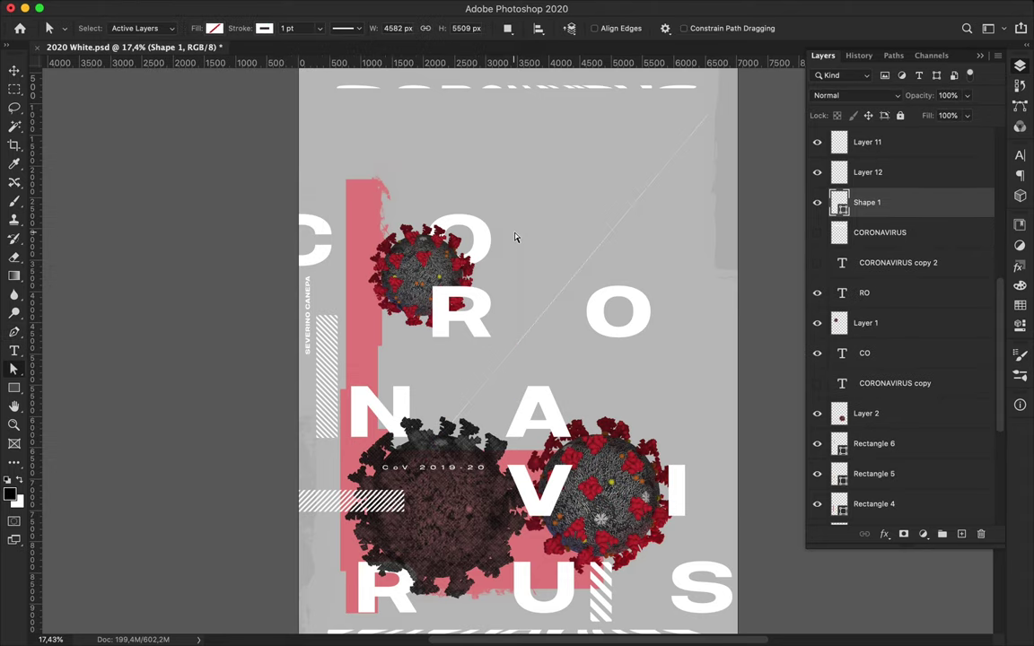
# Draw a small upright blue rectangle beside the N.
pyautogui.click(411, 372)
pyautogui.click(460, 343)
pyautogui.moveTo(404, 372); pyautogui.dragTo(416, 393)
pyautogui.click(209, 28)
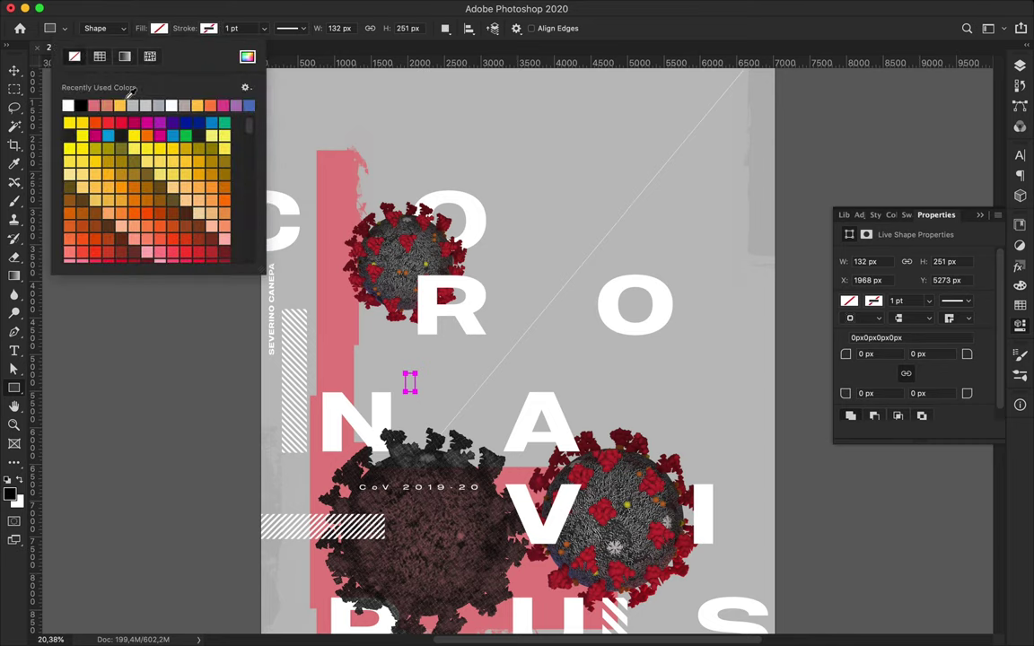
pyautogui.press('Escape')
# Duplicate the blue block and recolour the copy yellow.
pyautogui.press('v')
pyautogui.press('a')
pyautogui.click(215, 29)
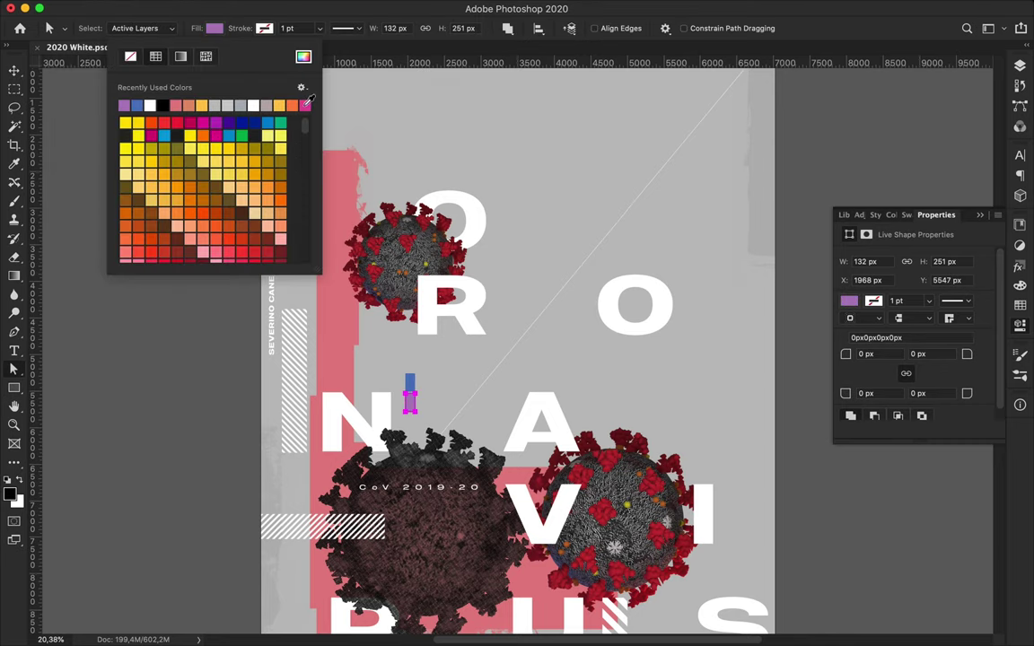
pyautogui.hotkey('ctrl', '+')
pyautogui.press('Escape')
pyautogui.press('v')
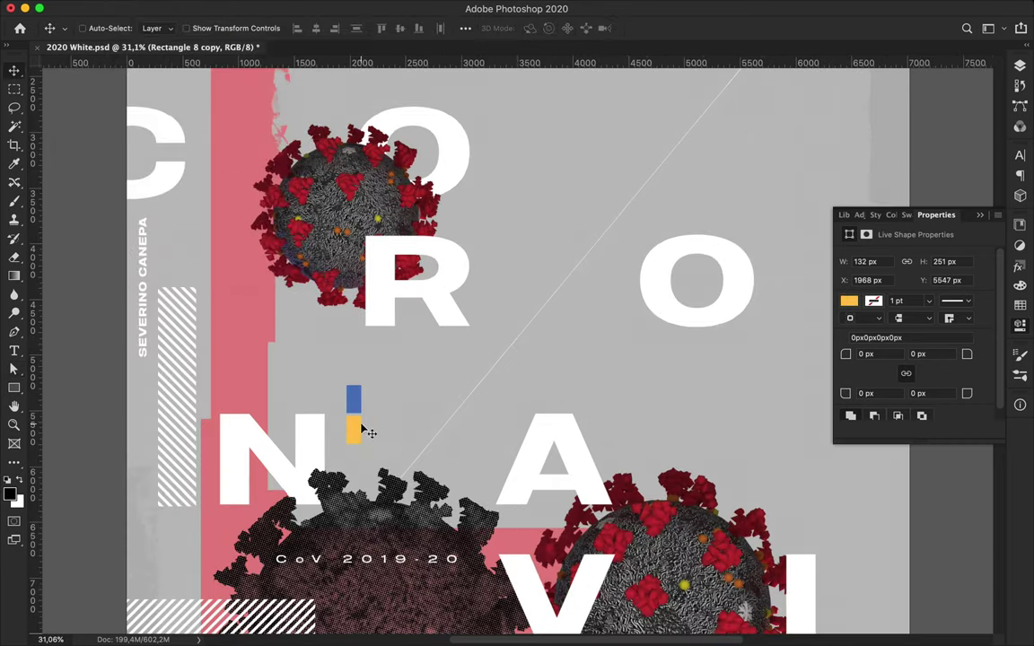
# Shorten the yellow block to about 101 px with Free Transform.
pyautogui.hotkey('ctrl', '+')
pyautogui.hotkey('ctrl', 't')
pyautogui.moveTo(135, 560); pyautogui.dragTo(135, 521)
pyautogui.press('Return')
pyautogui.scroll(-5, 147, 507)
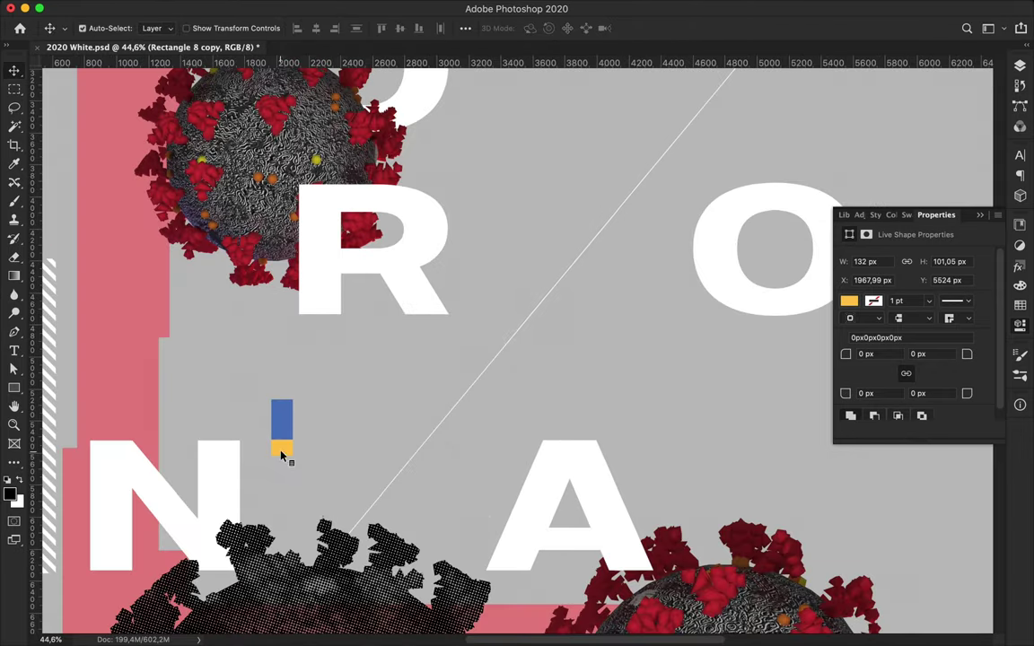
pyautogui.press('F7')
pyautogui.scroll(-2, 319, 496)
pyautogui.scroll(-1, 312, 422)
# Move the blue and yellow blocks lower and show the layout guides.
pyautogui.scroll(-3, 313, 422)
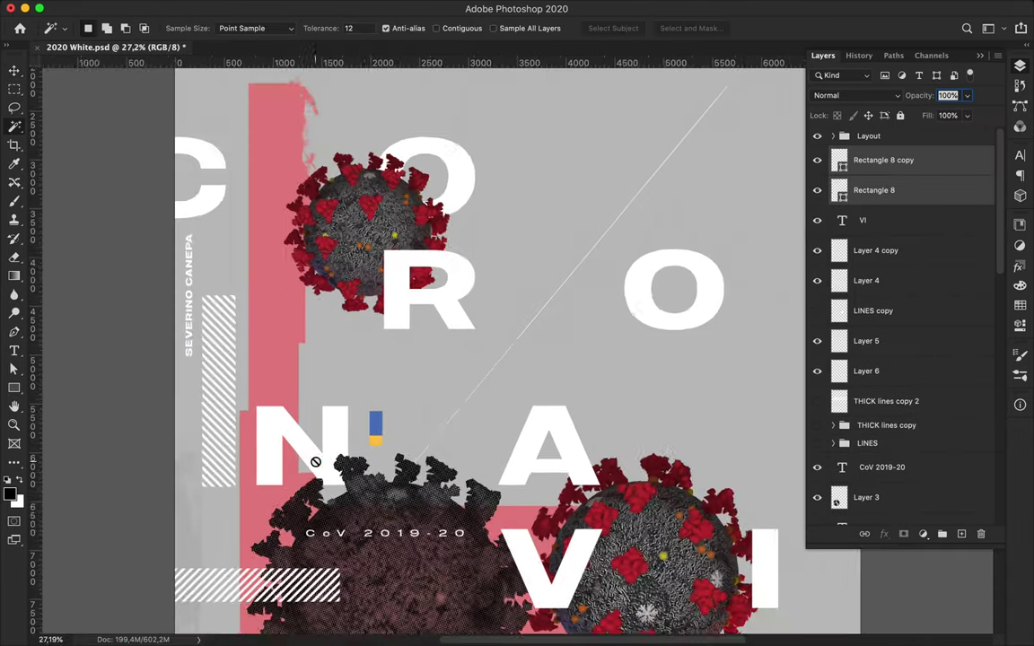
pyautogui.scroll(-2, 388, 359)
pyautogui.moveTo(388, 359)
pyautogui.mouseDown()
pyautogui.moveTo(377, 471)
pyautogui.moveTo(393, 539)
pyautogui.mouseUp()
pyautogui.hotkey('ctrl', ';')
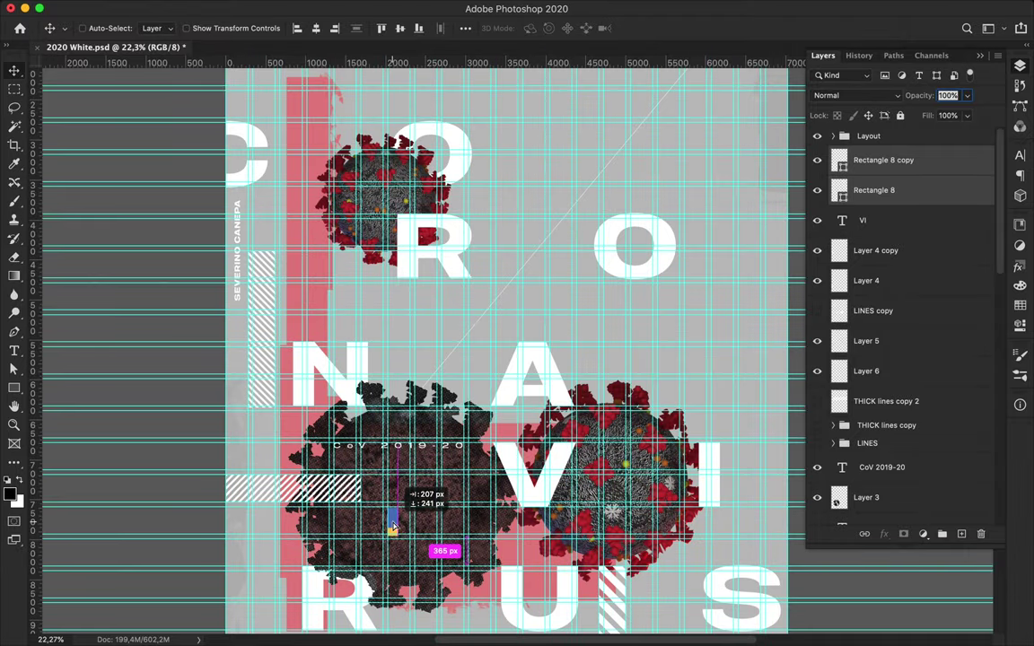
# Rescale the two small blocks with Free Transform and fit the whole poster in view.
pyautogui.scroll(2, 371, 482)
pyautogui.scroll(2, 371, 482)
pyautogui.scroll(3, 371, 482)
pyautogui.scroll(3, 371, 483)
pyautogui.hotkey('ctrl', 't')
pyautogui.scroll(-1, 251, 485)
pyautogui.press('Return')
pyautogui.hotkey('ctrl', '0')
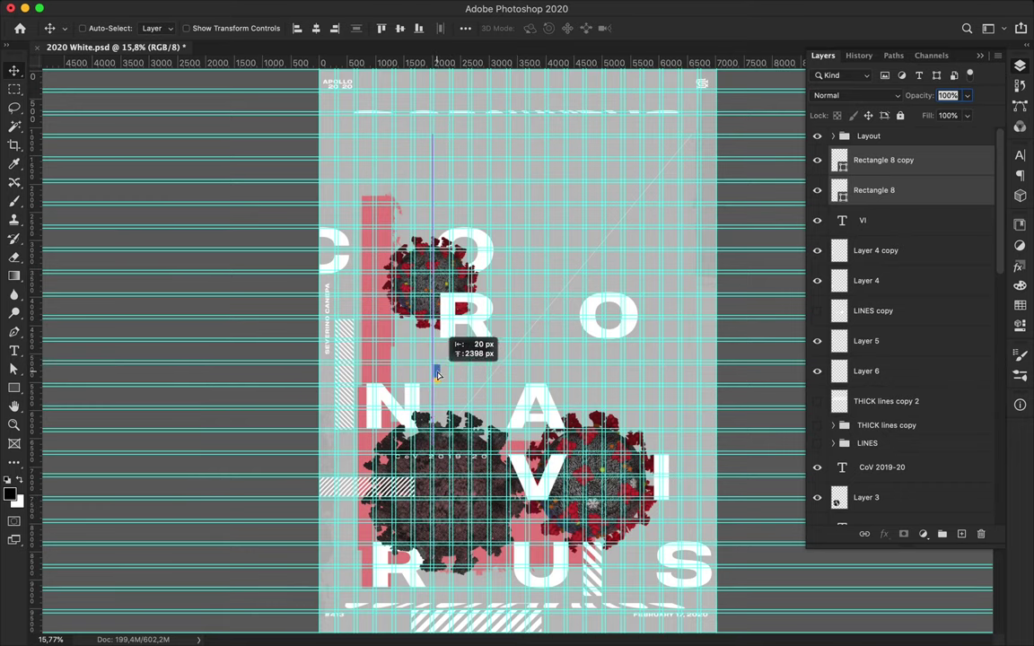
# Select the RUS layer and reveal the pink square over the right-hand virus.
pyautogui.scroll(6, 518, 350)
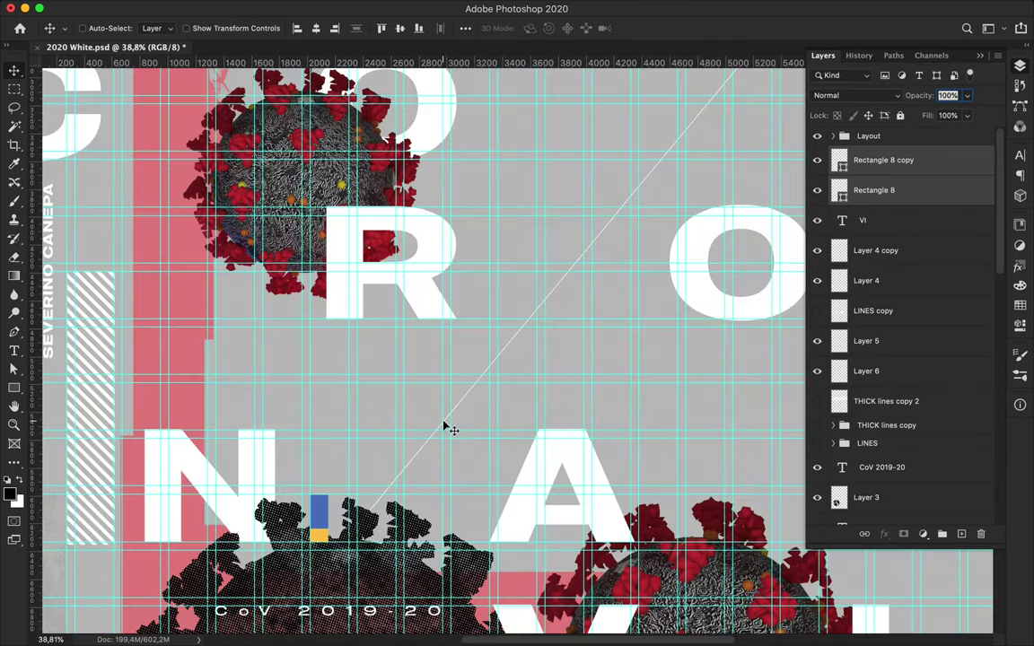
pyautogui.scroll(-5, 323, 390)
pyautogui.scroll(2, 323, 391)
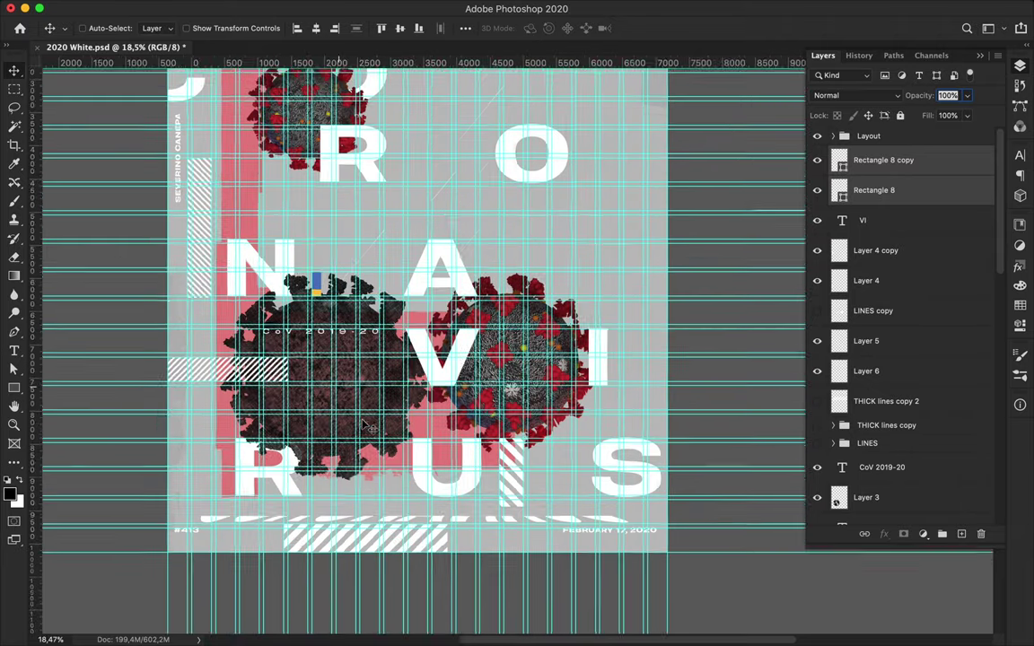
pyautogui.keyDown('super'); pyautogui.click(229, 193); pyautogui.keyUp('super')
pyautogui.keyDown('super'); pyautogui.click(396, 388); pyautogui.keyUp('super')
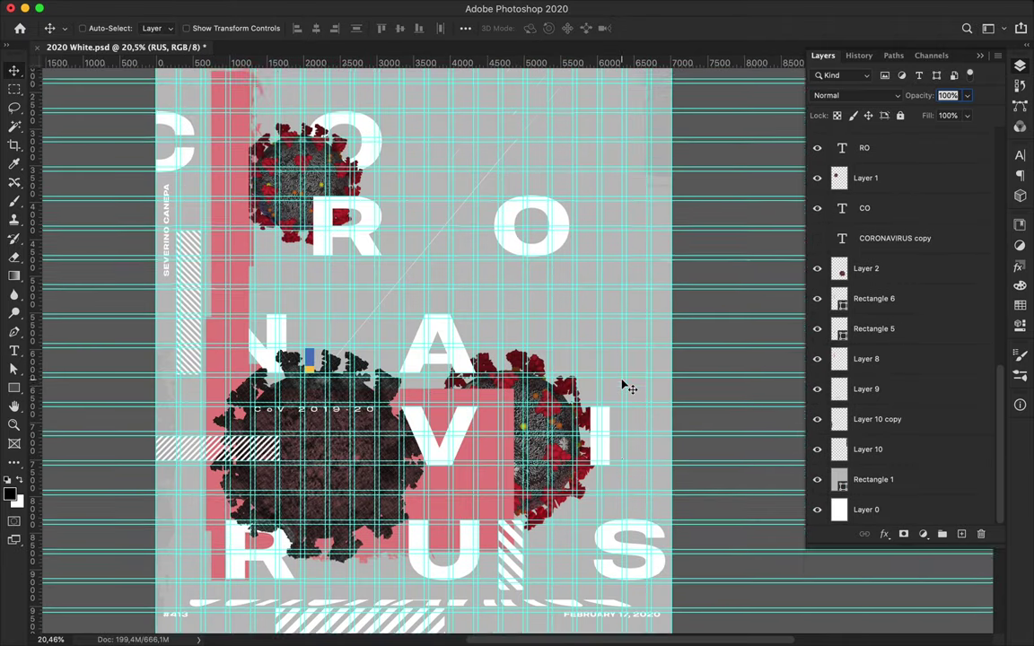
pyautogui.scroll(3, 559, 340)
# Select Layer 1, the RUS layer, Layer 5 and Layer 12 in turn.
pyautogui.keyDown('super'); pyautogui.click(237, 237); pyautogui.keyUp('super')
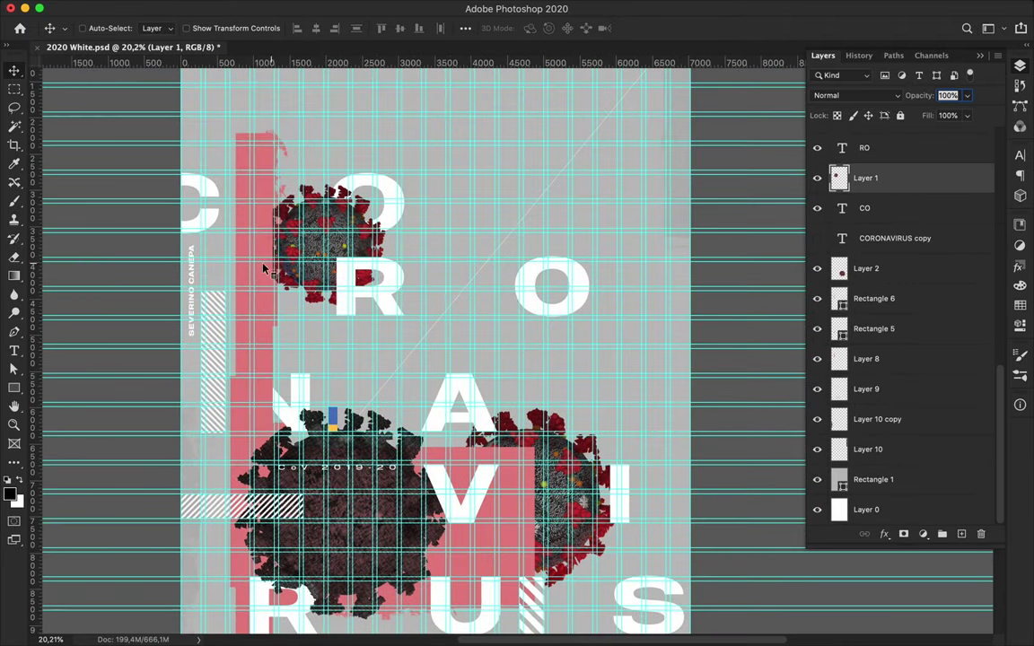
pyautogui.click(914, 364)
pyautogui.scroll(-1, 914, 367)
pyautogui.scroll(-3, 559, 401)
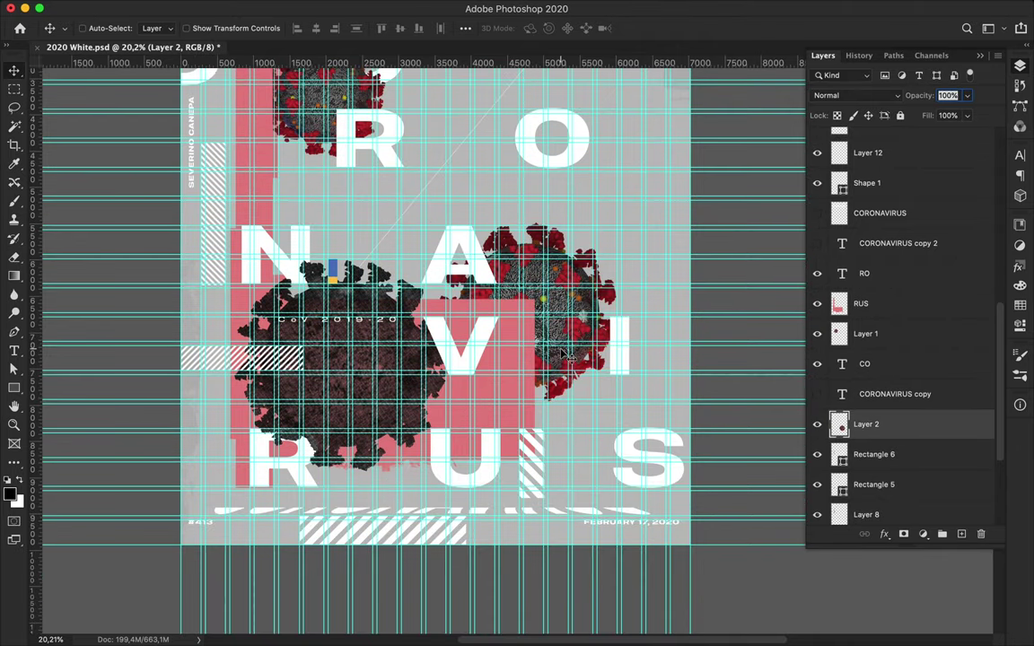
pyautogui.scroll(2, 566, 356)
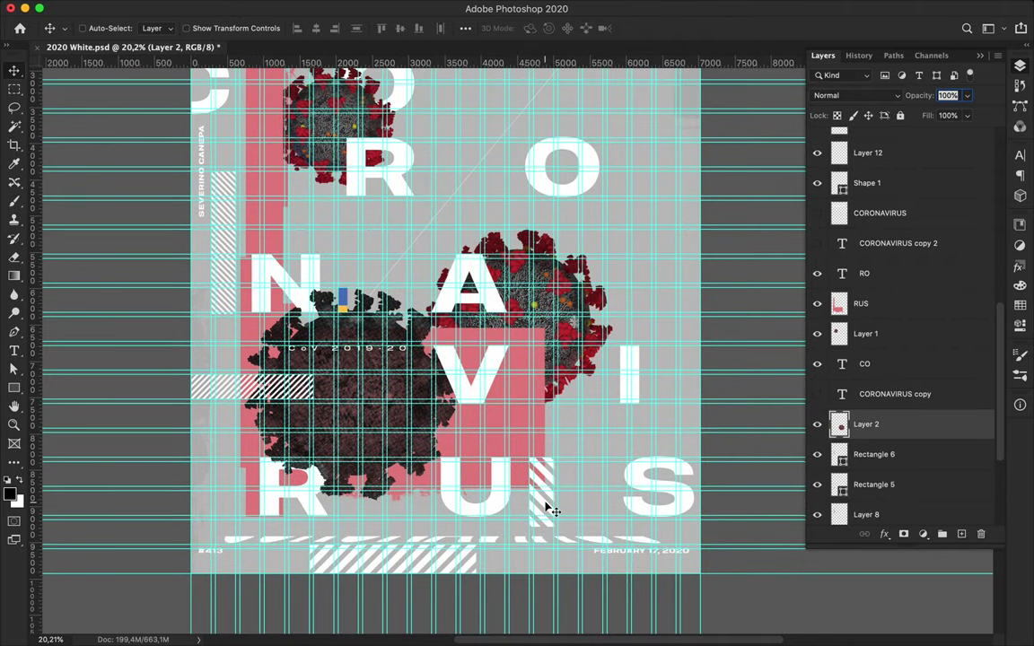
pyautogui.press('m')
pyautogui.keyDown('ctrl'); pyautogui.click(515, 515); pyautogui.keyUp('ctrl')
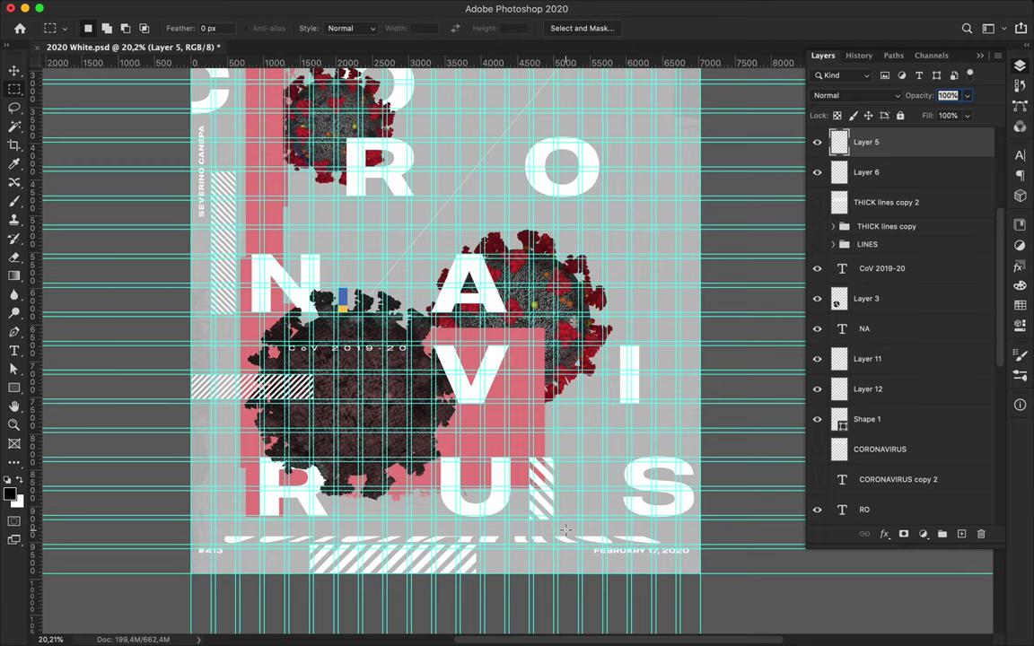
pyautogui.keyDown('ctrl'); pyautogui.click(491, 536); pyautogui.keyUp('ctrl')
# Add a new empty layer and choose a soft round brush.
pyautogui.press('v')
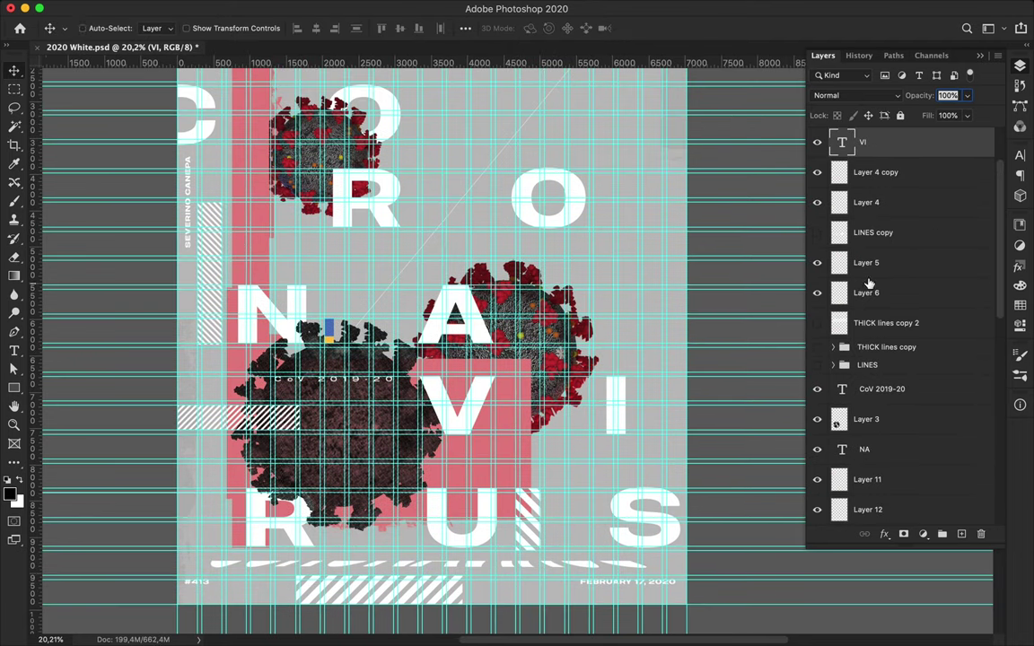
pyautogui.hotkey('ctrl', 'shift', 'alt', 'n')
pyautogui.press('b')
pyautogui.click(96, 28)
pyautogui.scroll(10, 105, 267)
pyautogui.click(122, 134)
# Paint blue across the poster bottom and clip it to the RUS letters.
pyautogui.moveTo(260, 538); pyautogui.dragTo(584, 503)
pyautogui.hotkey('ctrl', 'z')
pyautogui.moveTo(211, 539); pyautogui.dragTo(597, 502)
pyautogui.press('v')
pyautogui.click(1020, 65)
pyautogui.keyDown('alt'); pyautogui.click(883, 454); pyautogui.keyUp('alt')
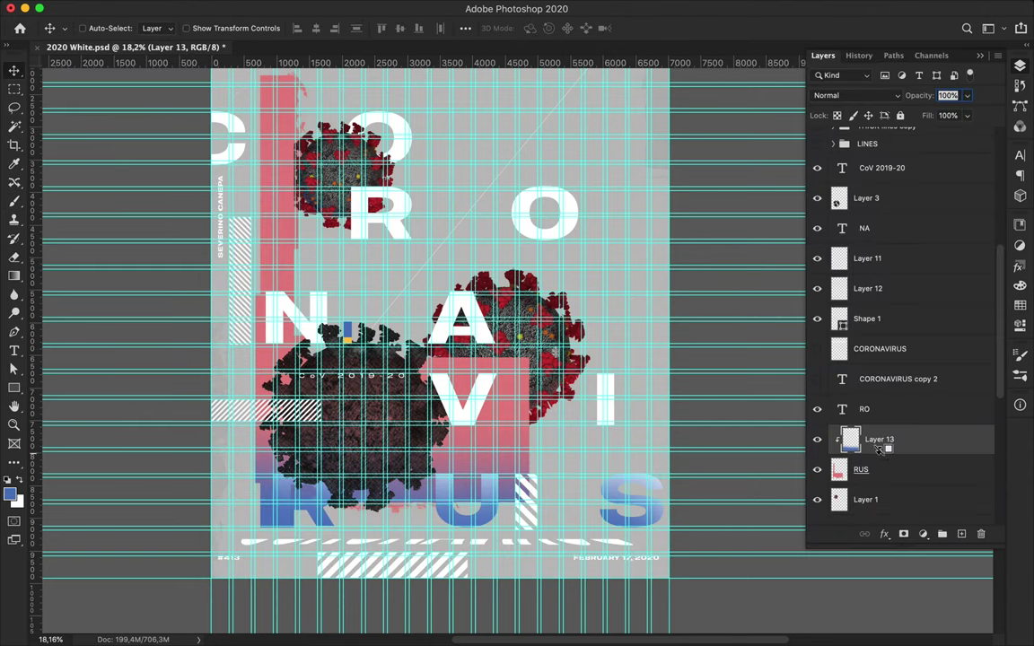
# Undo the blue paint layer and the preceding edits.
pyautogui.hotkey('ctrl', 'z')
pyautogui.hotkey('ctrl', 'z')
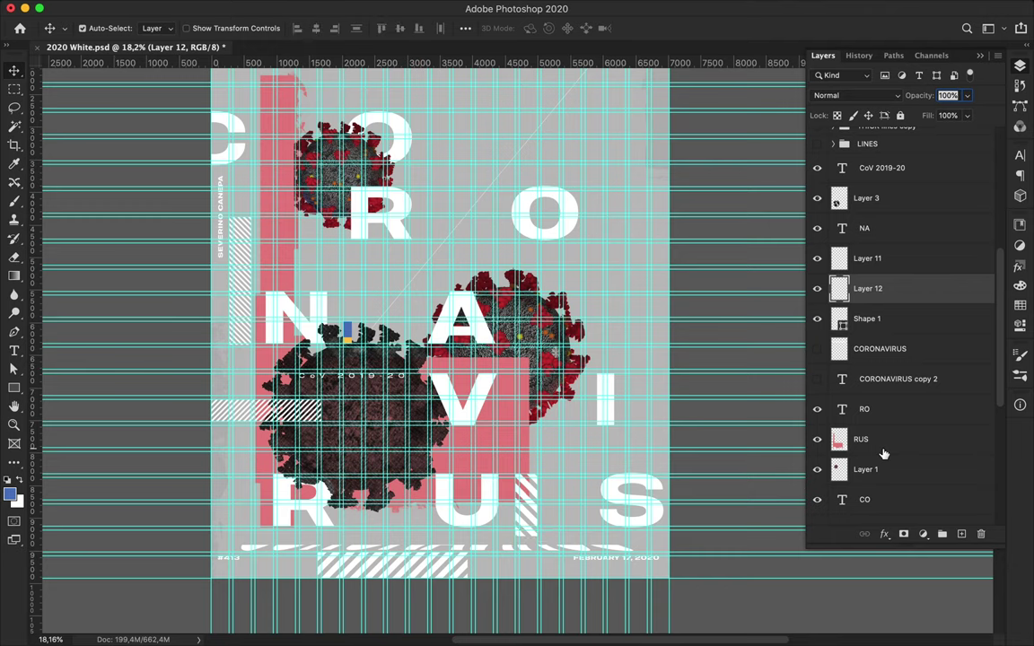
pyautogui.hotkey('ctrl', 'z')
pyautogui.hotkey('ctrl', 'z')
pyautogui.hotkey('ctrl', 'z')
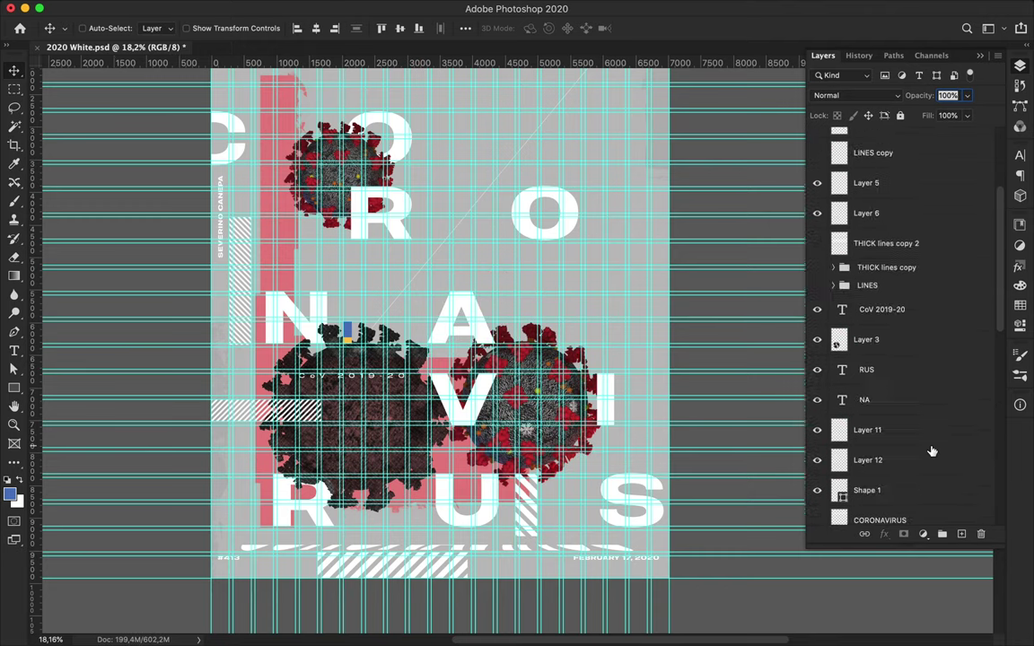
pyautogui.hotkey('ctrl', 'z')
pyautogui.hotkey('ctrl', 'z')
pyautogui.hotkey('ctrl', 'z')
pyautogui.hotkey('ctrl', 'z')
pyautogui.hotkey('ctrl', 'z')
pyautogui.hotkey('ctrl', 'z')
pyautogui.hotkey('ctrl', 'z')
pyautogui.hotkey('ctrl', 'z')
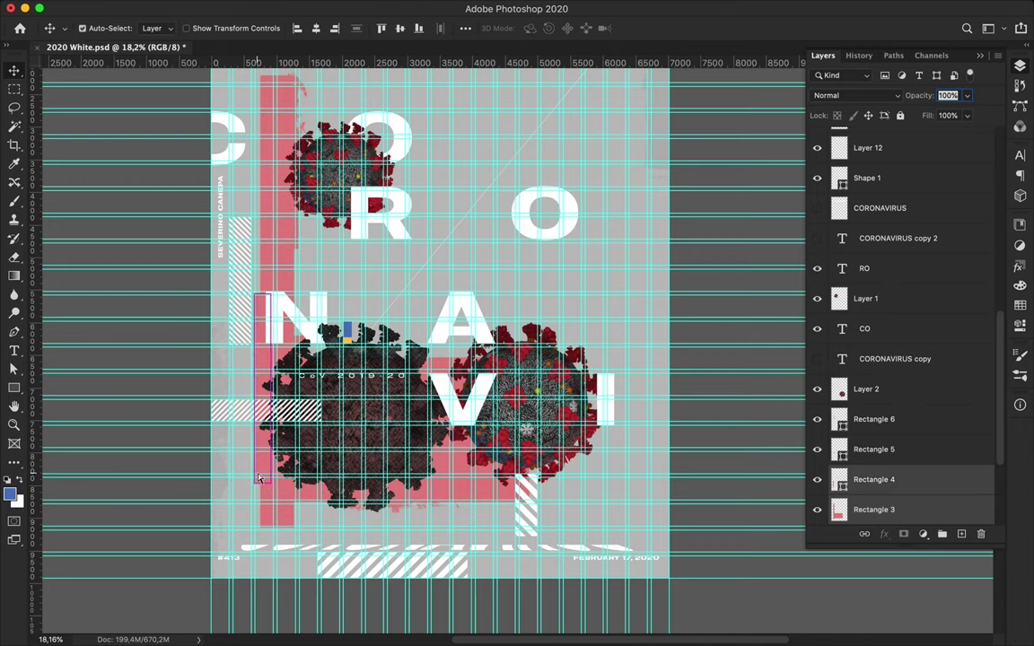
pyautogui.hotkey('ctrl', 'z')
pyautogui.hotkey('ctrl', 'z')
pyautogui.hotkey('ctrl', 'z')
pyautogui.hotkey('ctrl', 'z')
pyautogui.scroll(2, 860, 419)
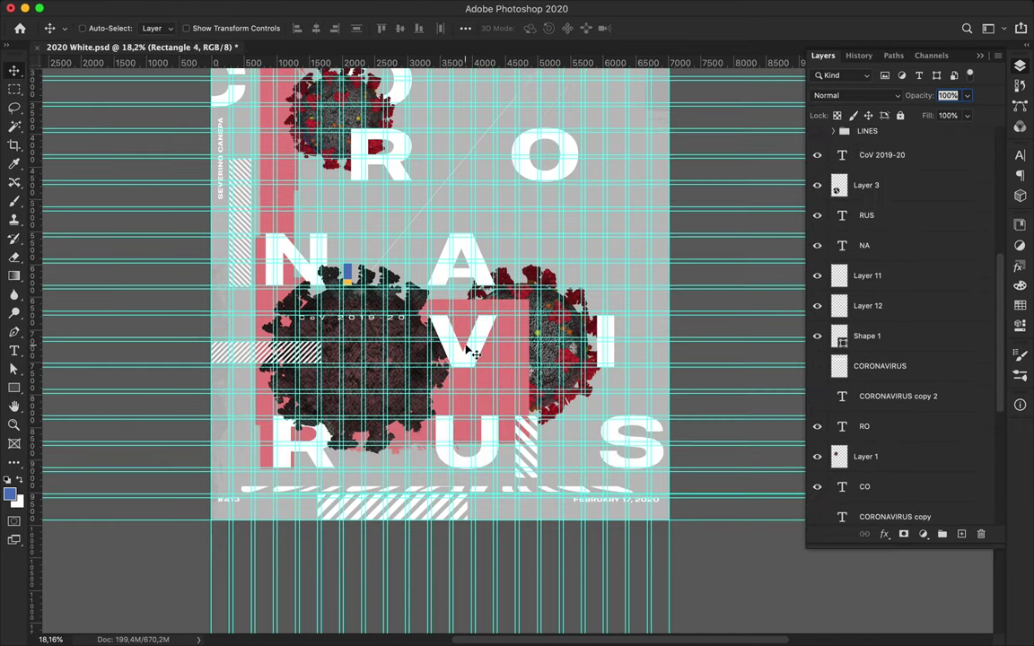
# Repaint blue across the lower poster and clip it to the pink block layer.
pyautogui.moveTo(234, 422); pyautogui.dragTo(647, 422)
pyautogui.press('v')
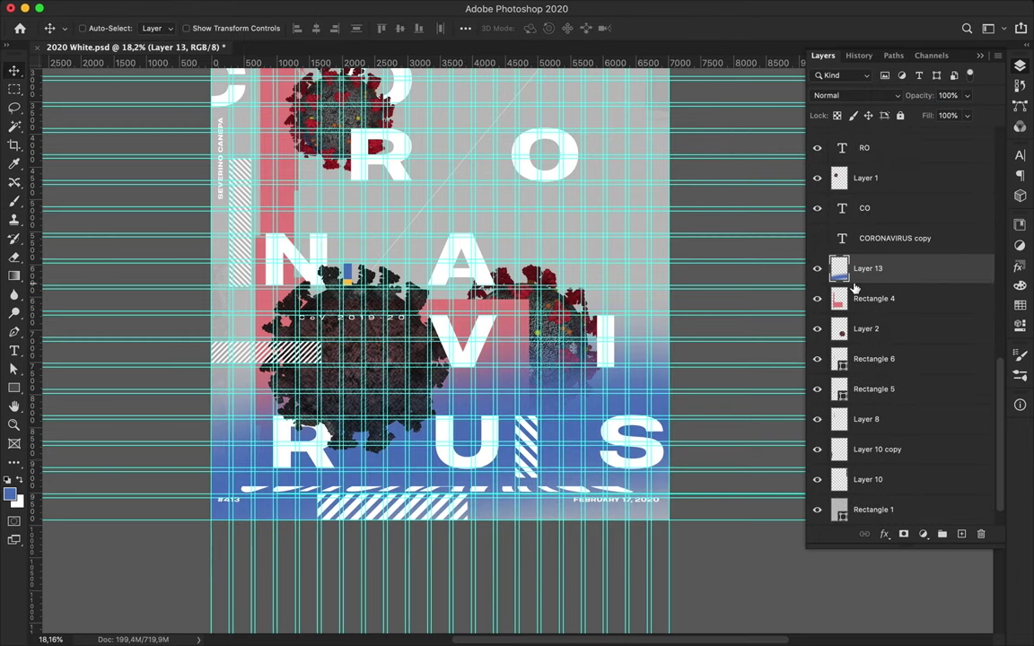
pyautogui.hotkey('ctrl', 'alt', 'g')
pyautogui.click(857, 95)
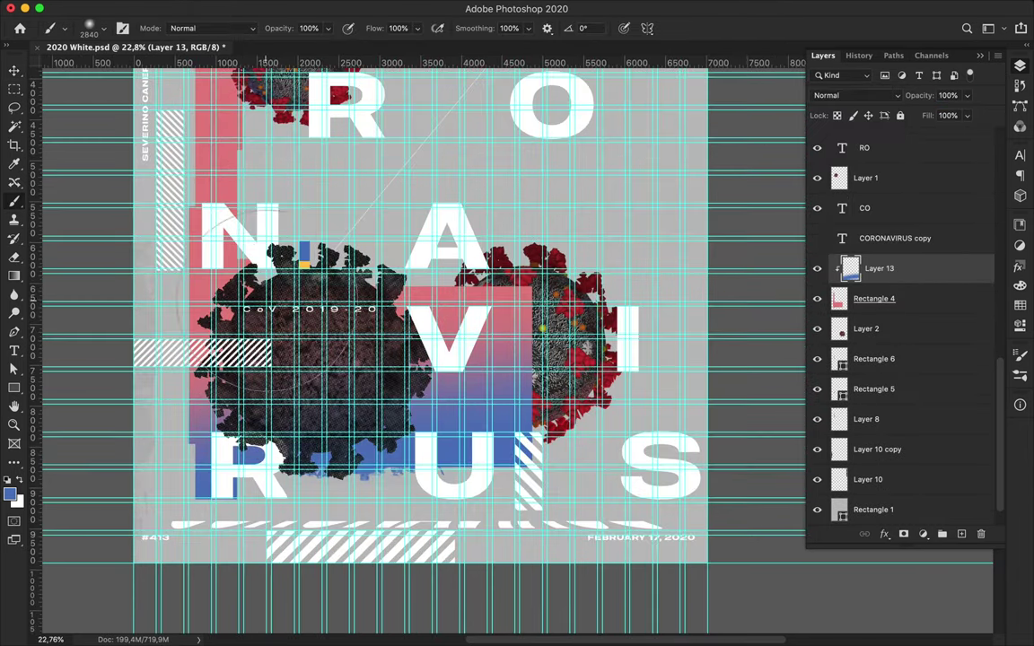
pyautogui.click(1019, 304)
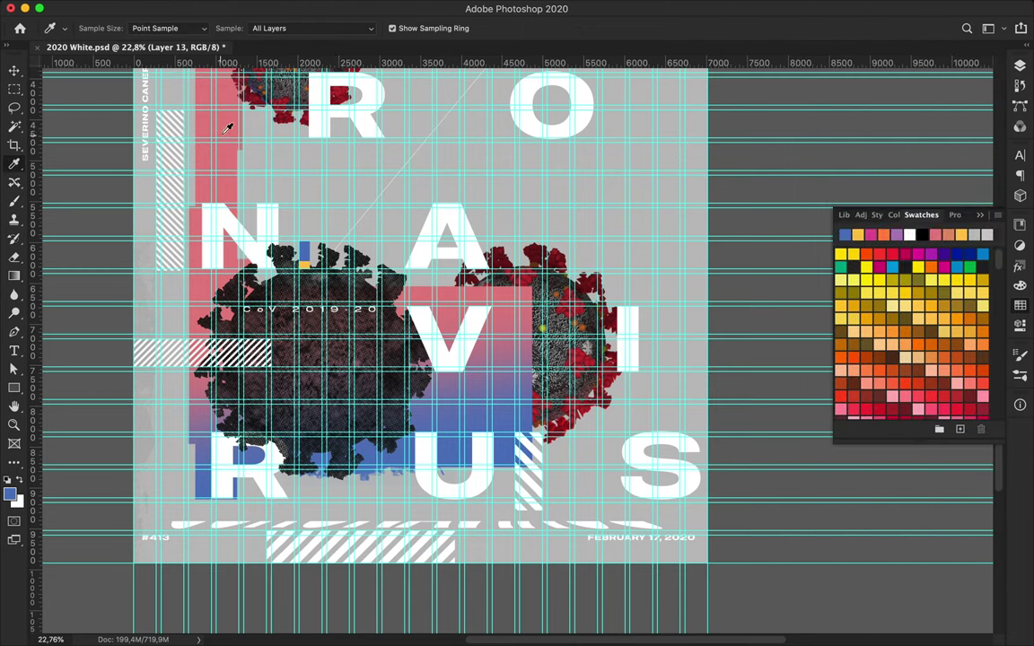
# Pick pink from Swatches and choose a TX Dirty Sprays brush.
pyautogui.keyDown('alt'); pyautogui.click(216, 170); pyautogui.keyUp('alt')
pyautogui.click(89, 28)
pyautogui.scroll(-10, 135, 261)
pyautogui.scroll(-5, 135, 261)
pyautogui.click(90, 337)
pyautogui.click(507, 296)
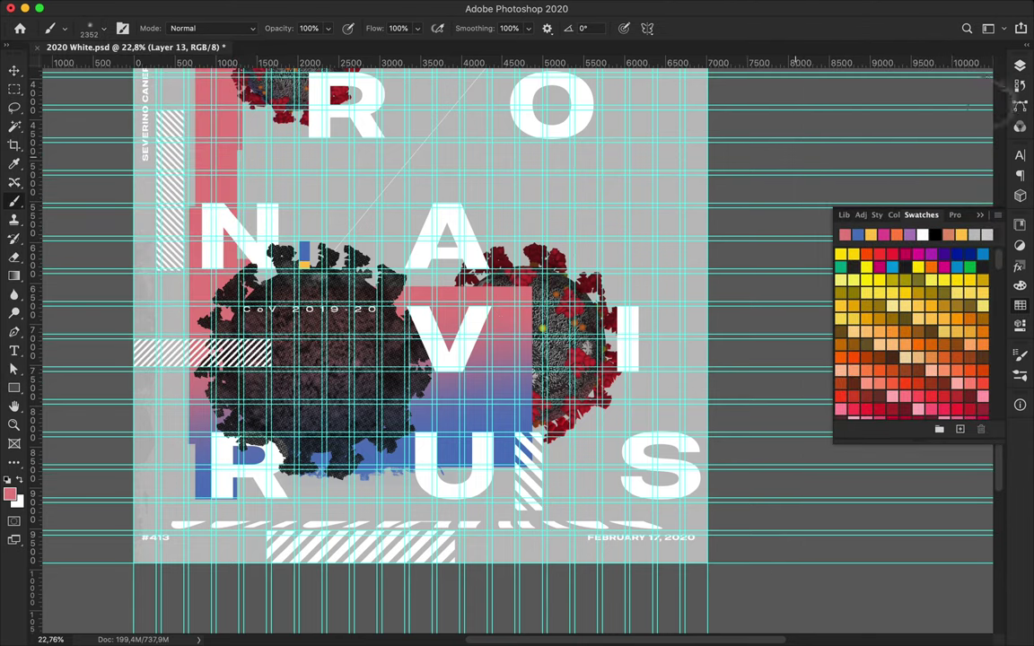
# Add new Layer 14 and spray pink over the V and right-hand virus.
pyautogui.press('F7')
pyautogui.hotkey('ctrl', 'shift', 'alt', 'n')
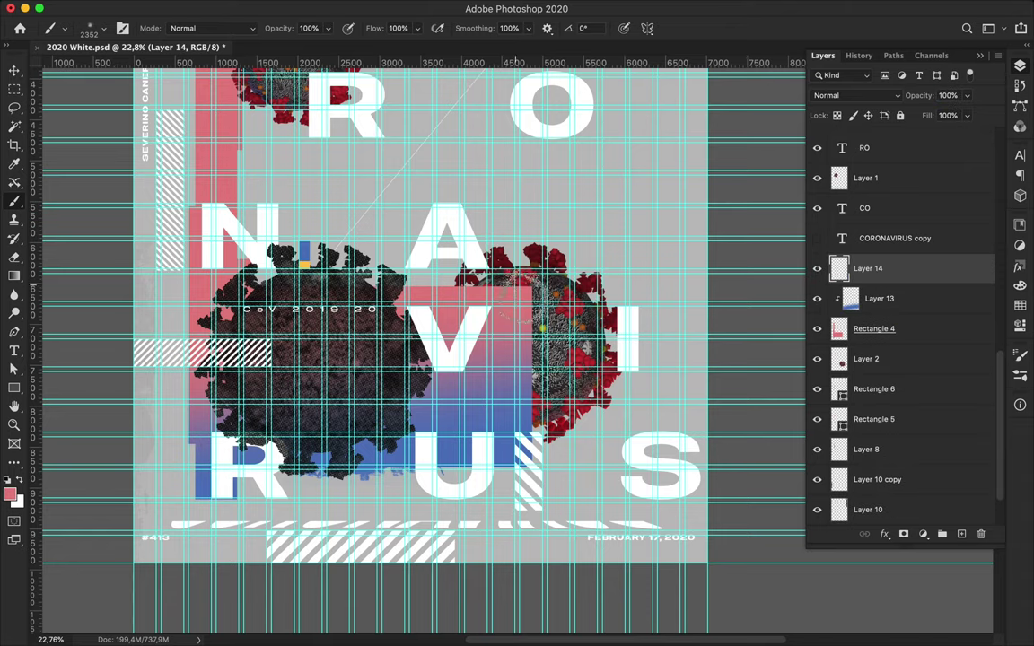
pyautogui.click(519, 296)
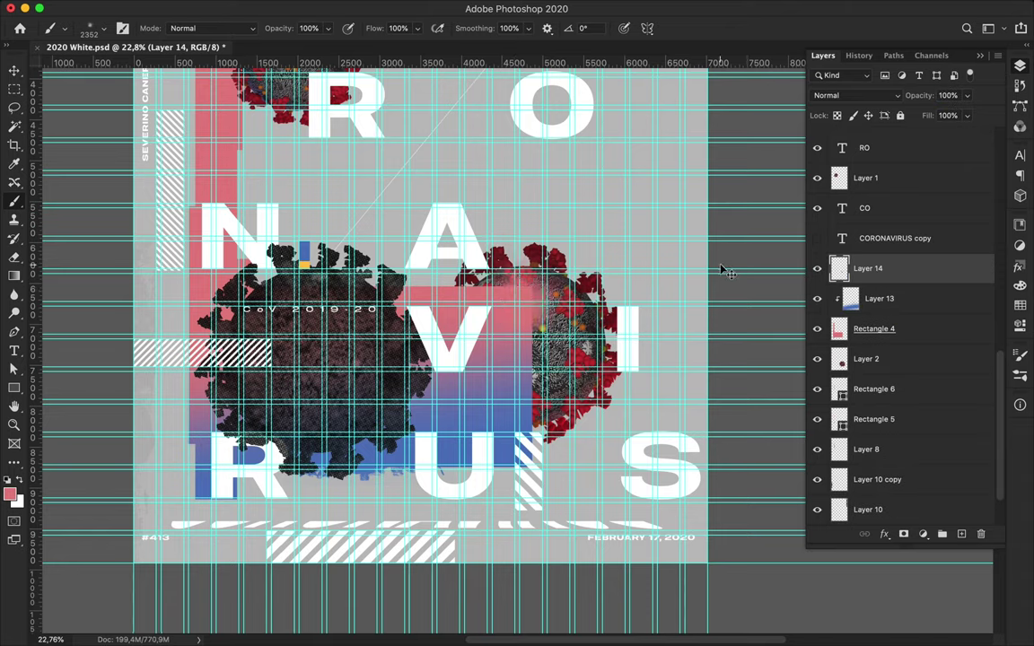
pyautogui.press('v')
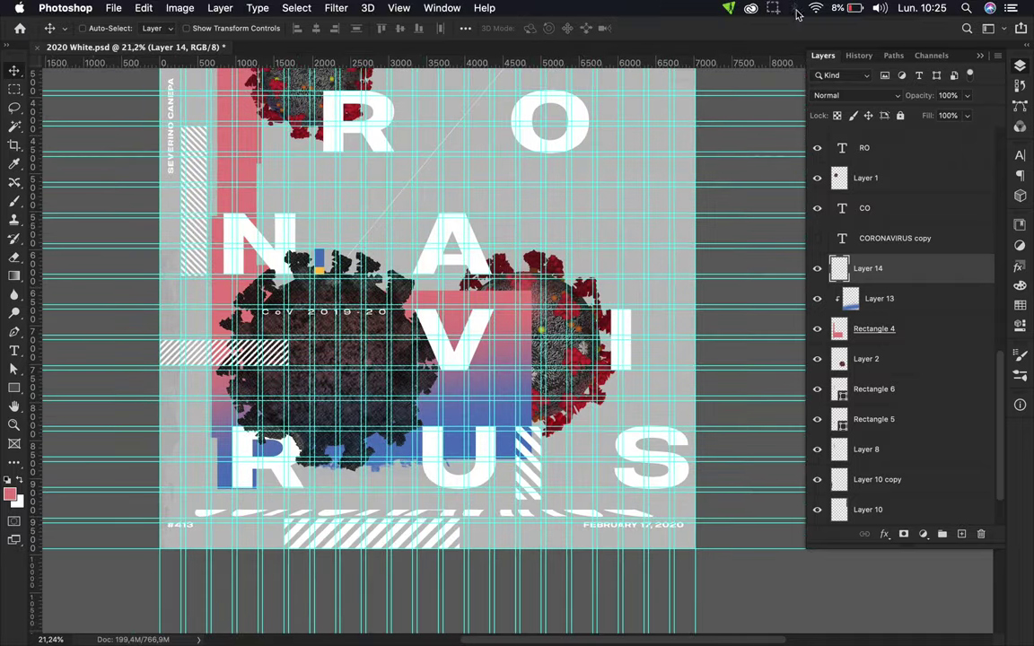